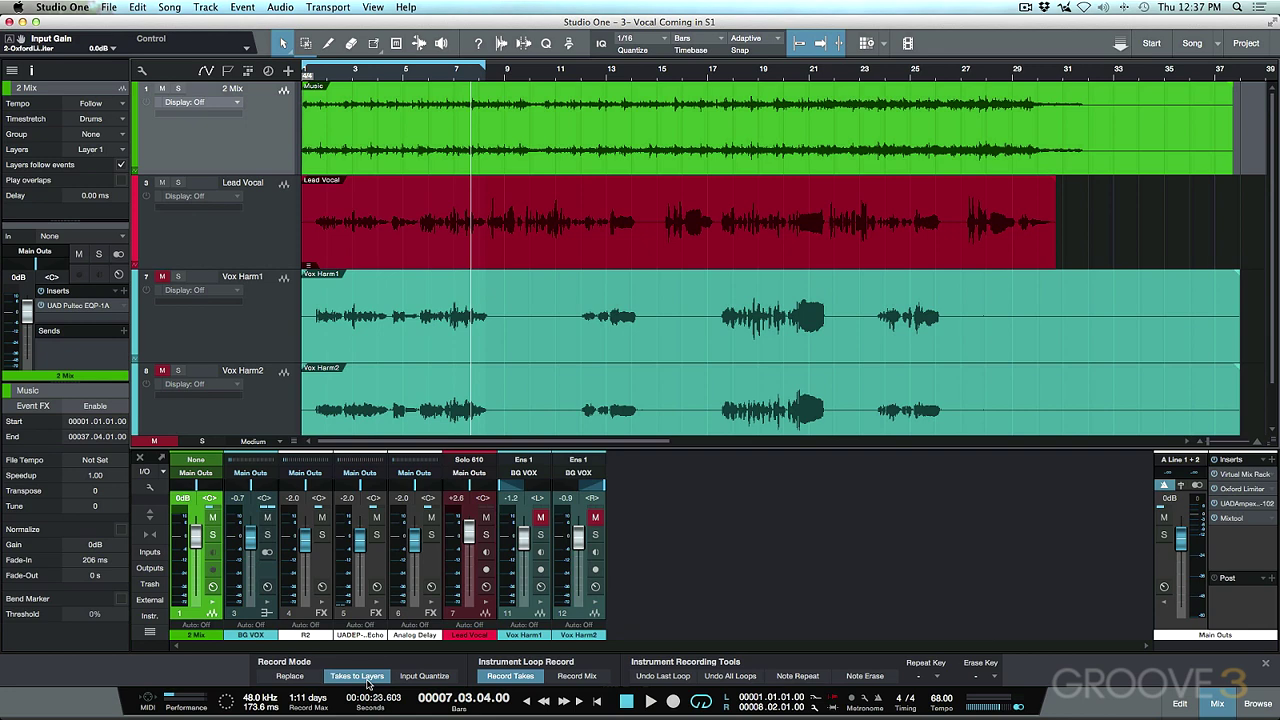
Step: Hide the recording options and the mixing console, and return the playback cursor to the start of the song
key("alt+r")
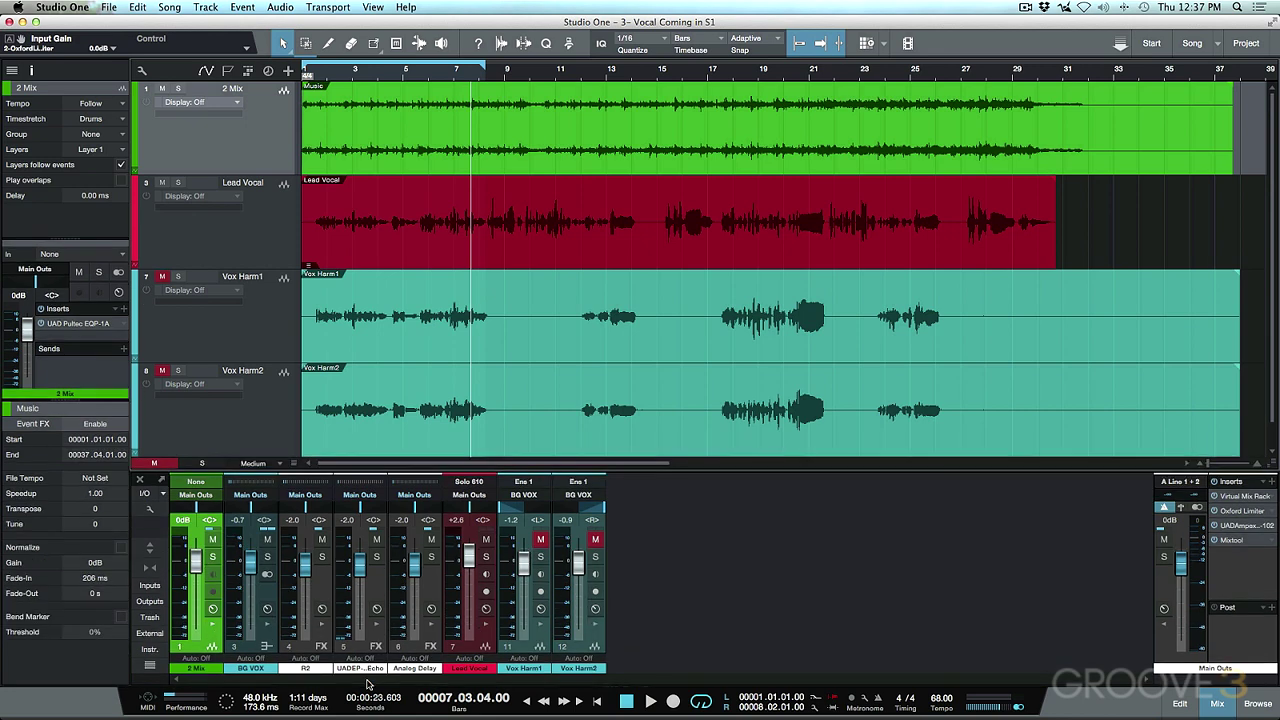
key("F3")
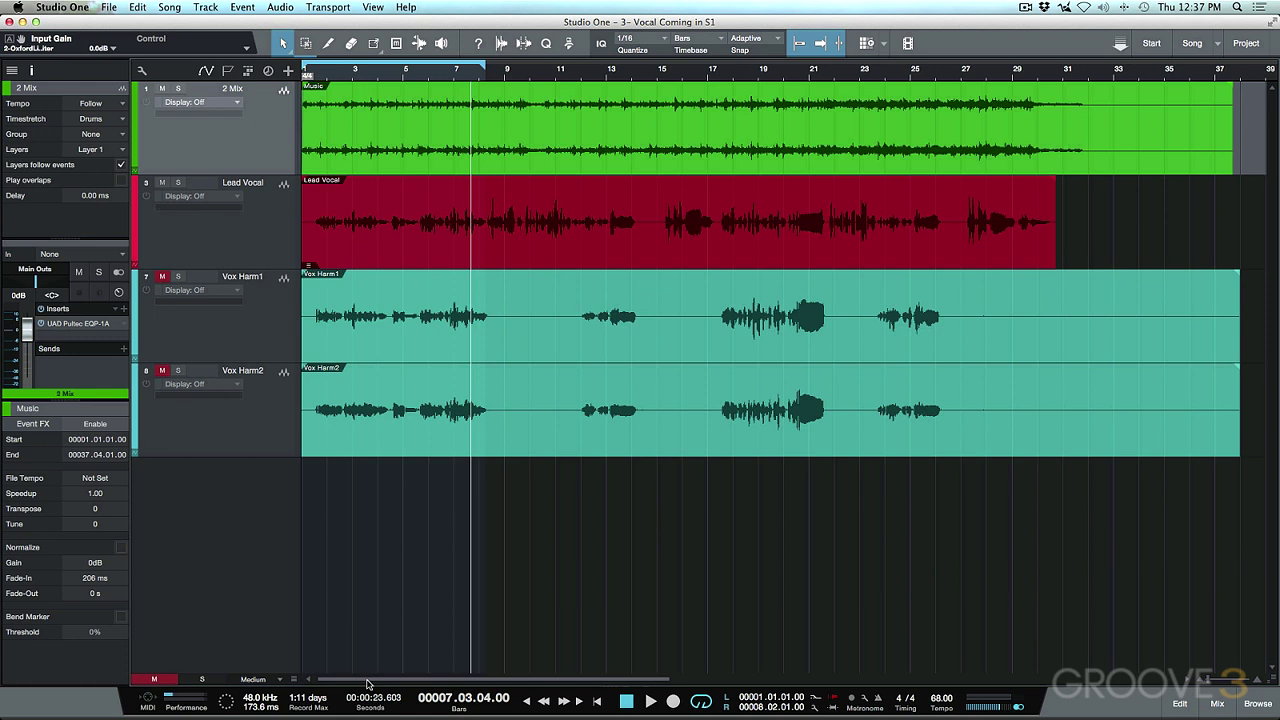
key("comma")
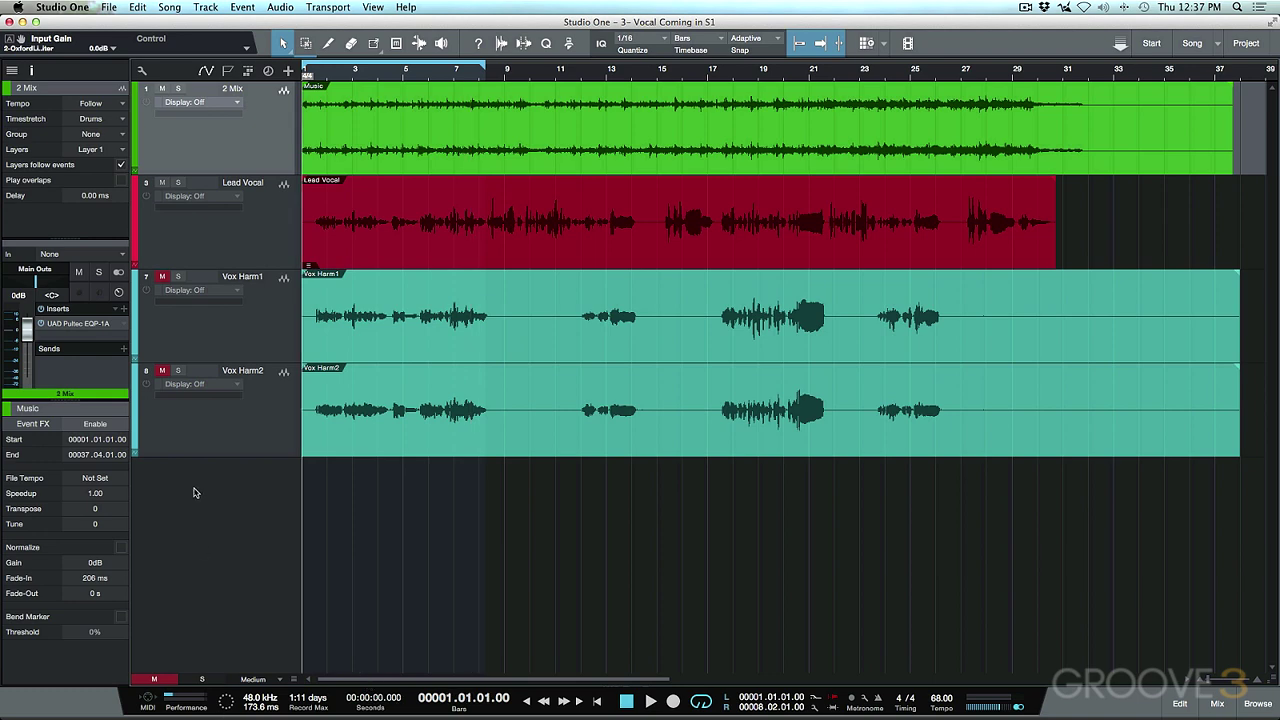
Step: Add an audio track, name it Test and place it below the Vox Harm2 track
right_click(231, 512)
left_click(300, 532)
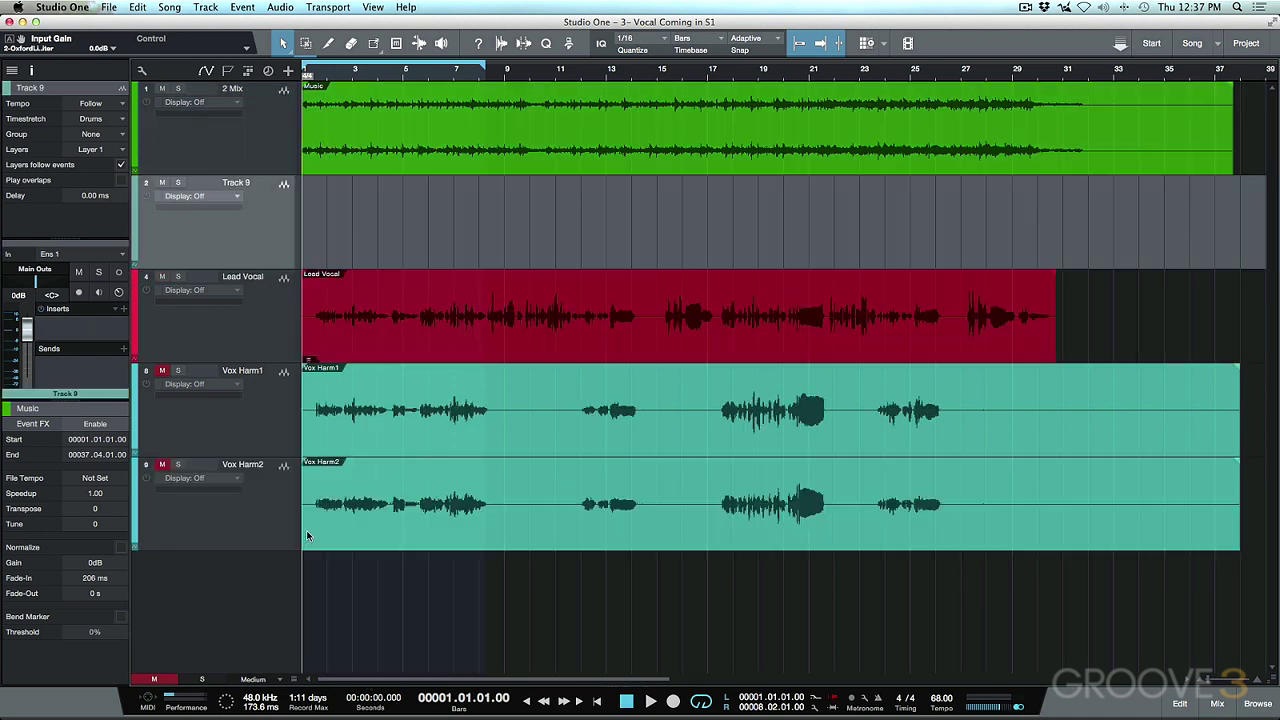
double_click(238, 183)
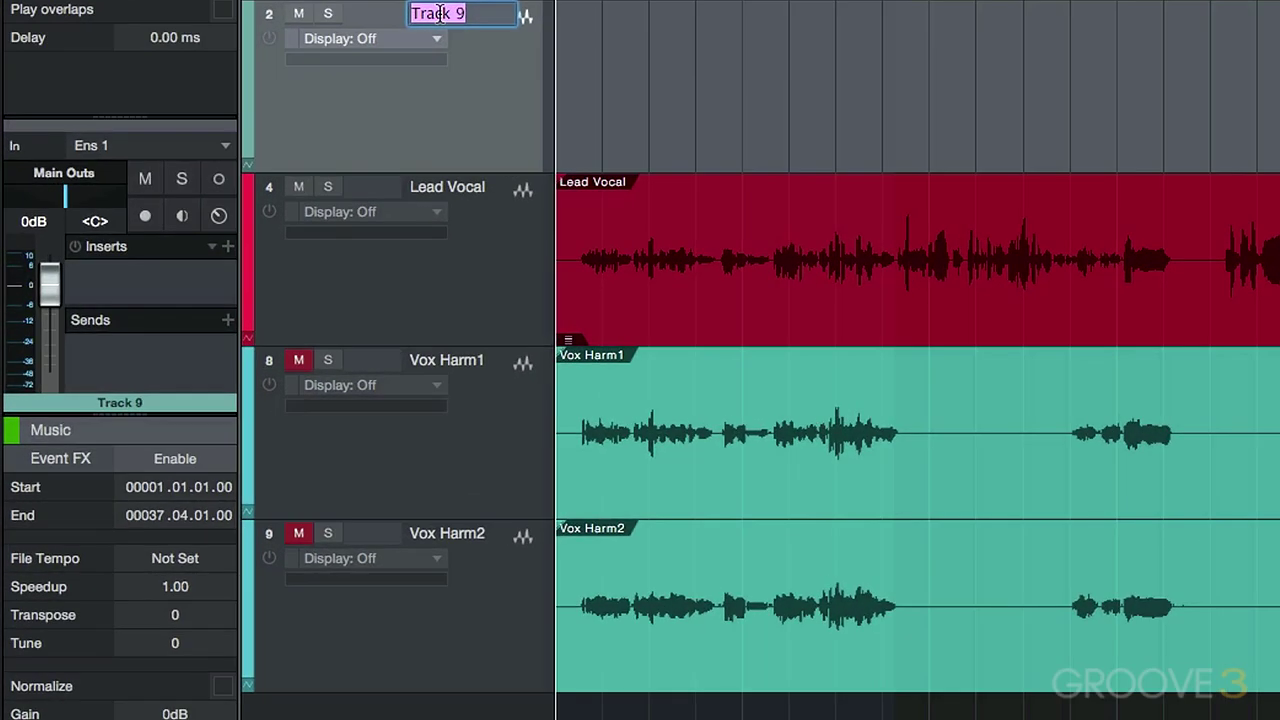
type("Test")
key("Return")
left_click_drag(423, 94, 450, 687)
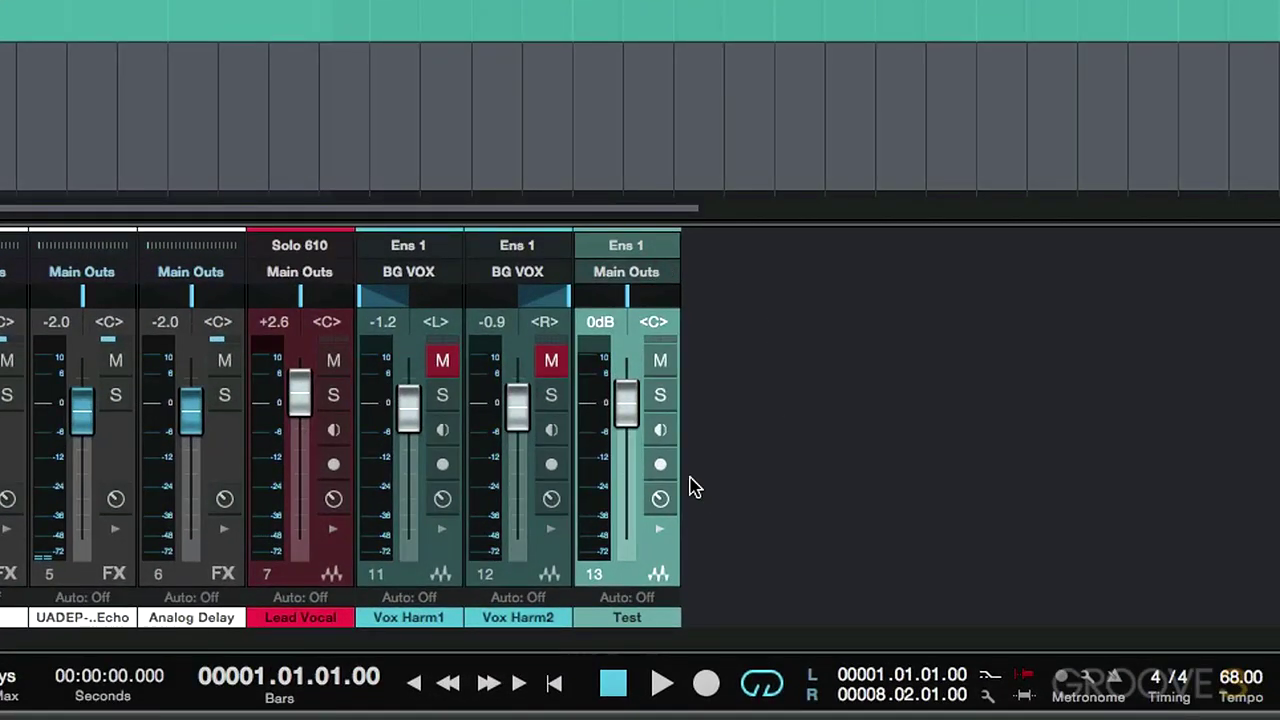
Step: Arm the Test track for recording and set the loop range to bar 1 only, ending at bar 2
left_click(660, 465)
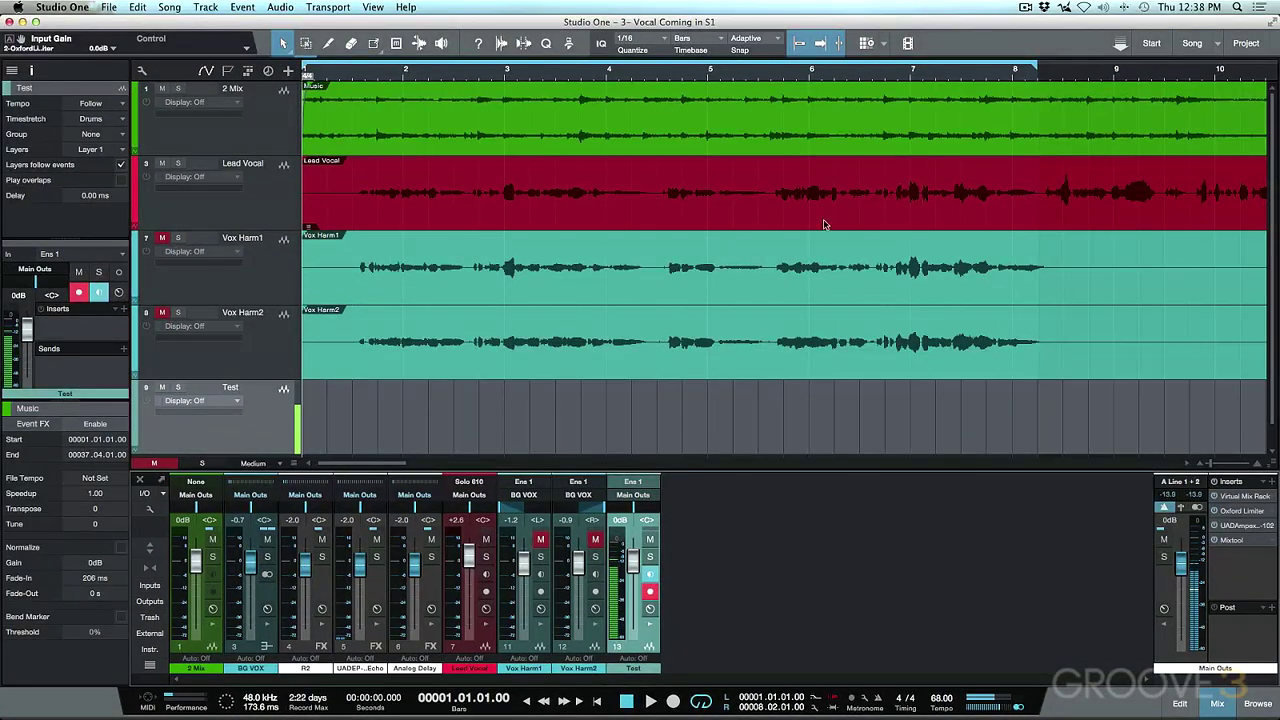
left_click_drag(1035, 66, 405, 139)
key("shift+l")
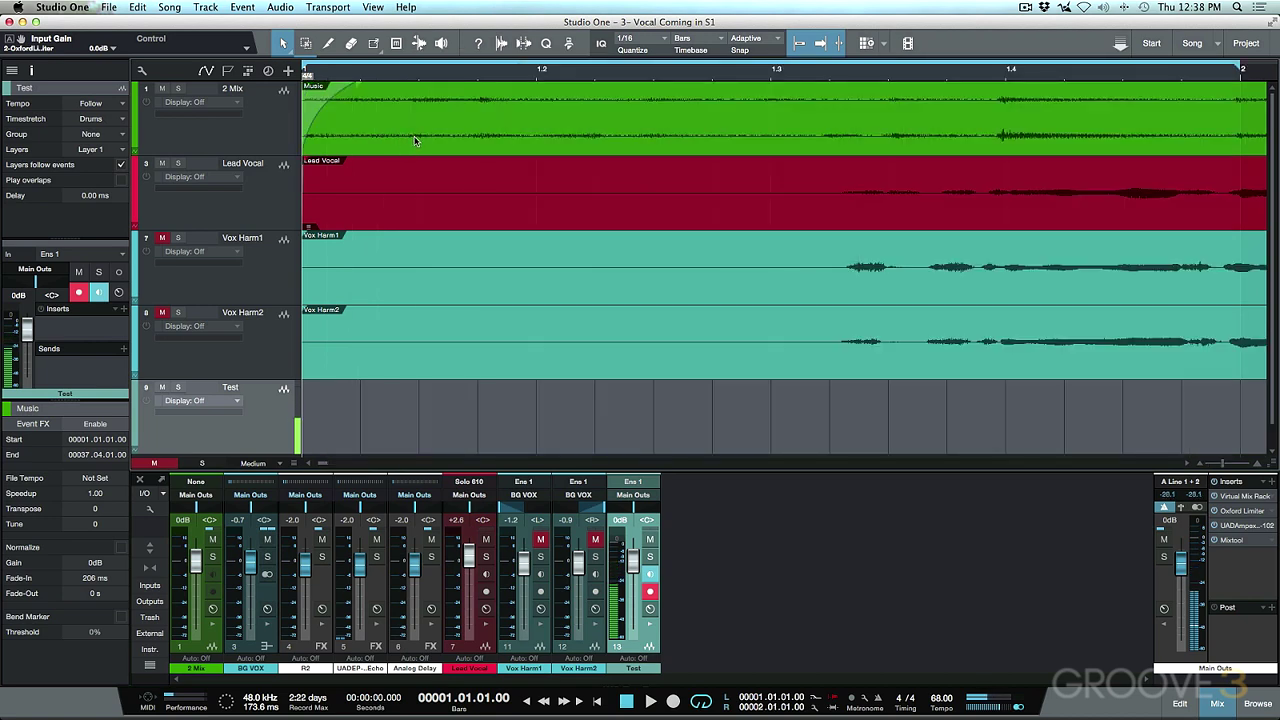
Step: Hide the console, reduce the track height to Normal and record three looped takes on the Test track
key("F3")
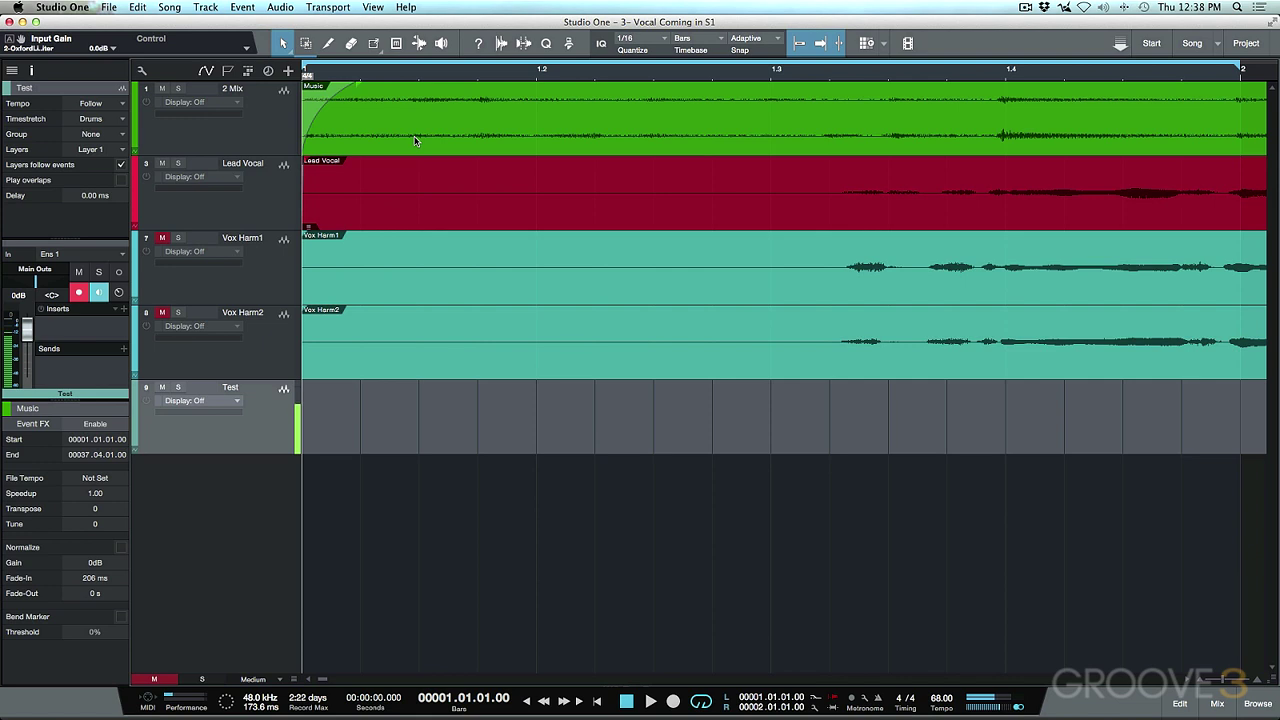
key("shift+w")
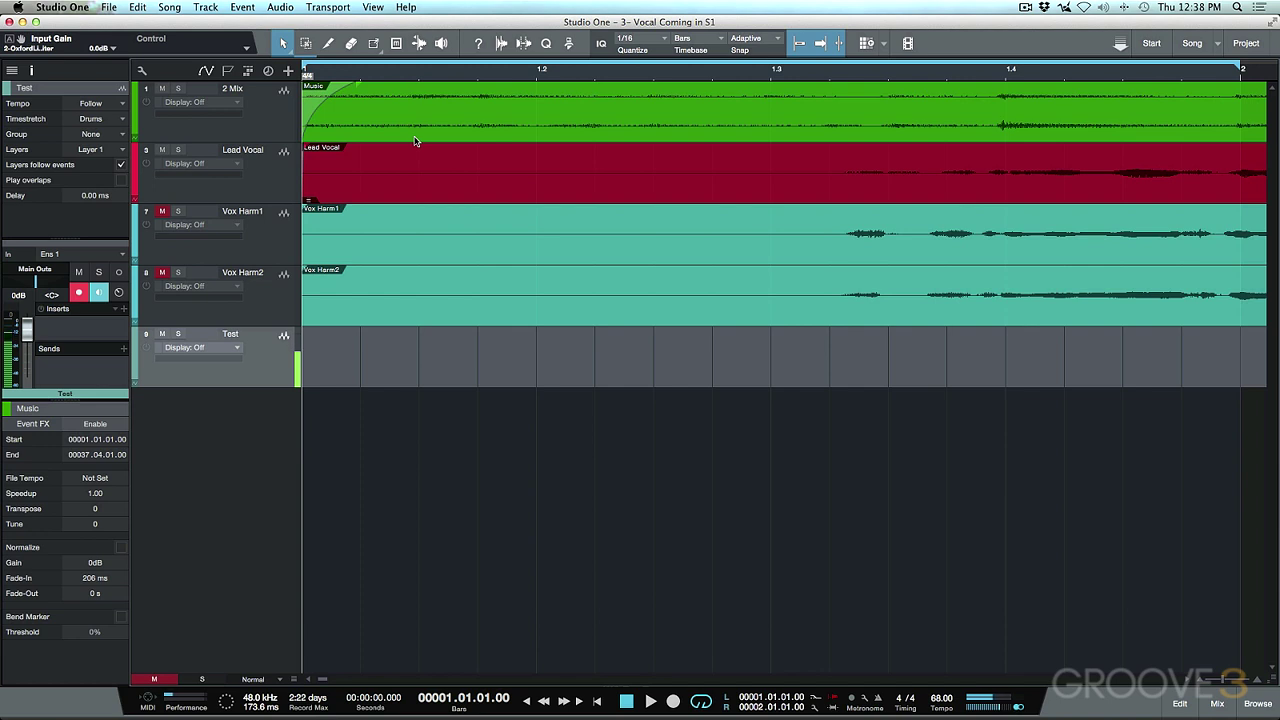
key("KP_Multiply")
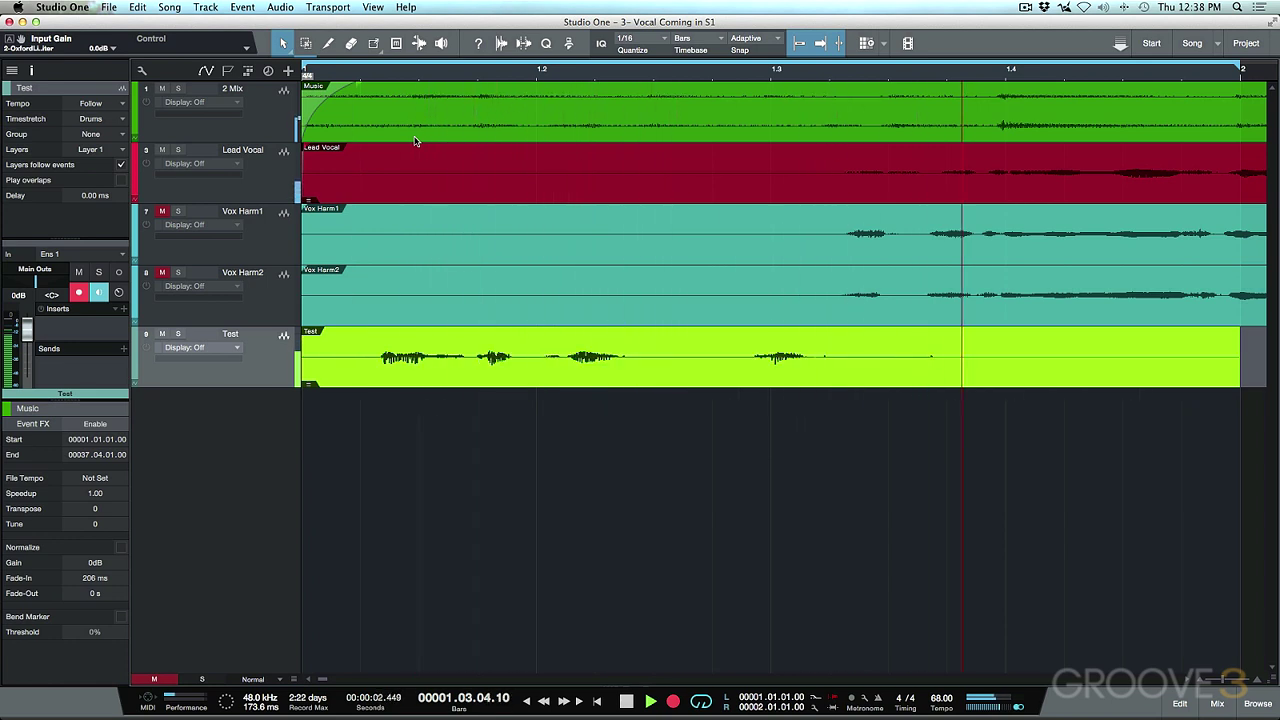
key("space")
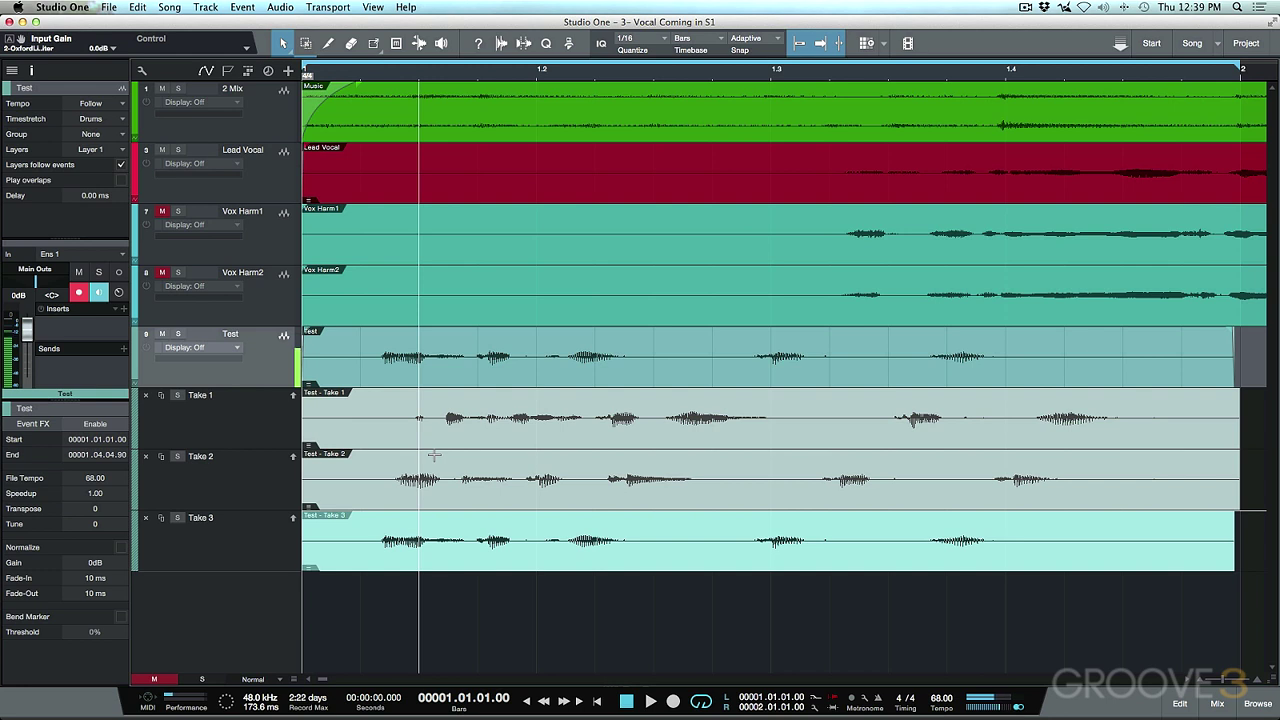
Step: Turn snapping off and check the Test track's list of layers, keeping Layer 1 active
key("n")
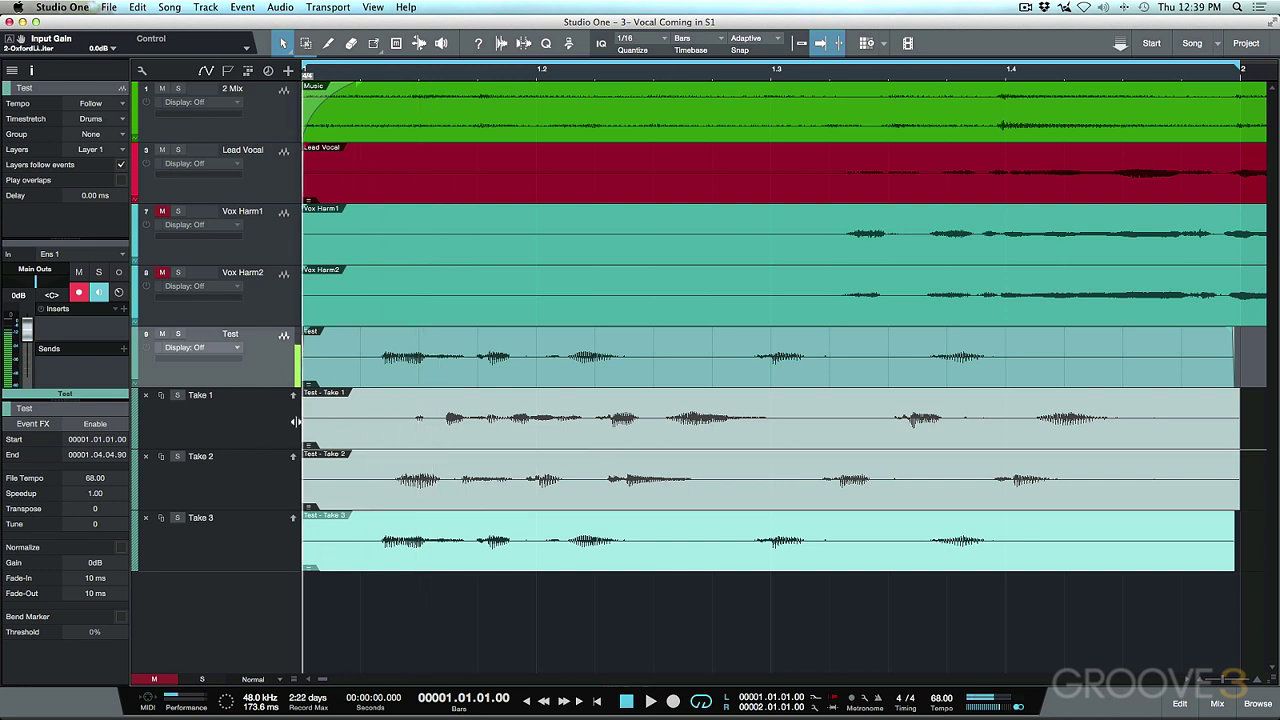
left_click(250, 427)
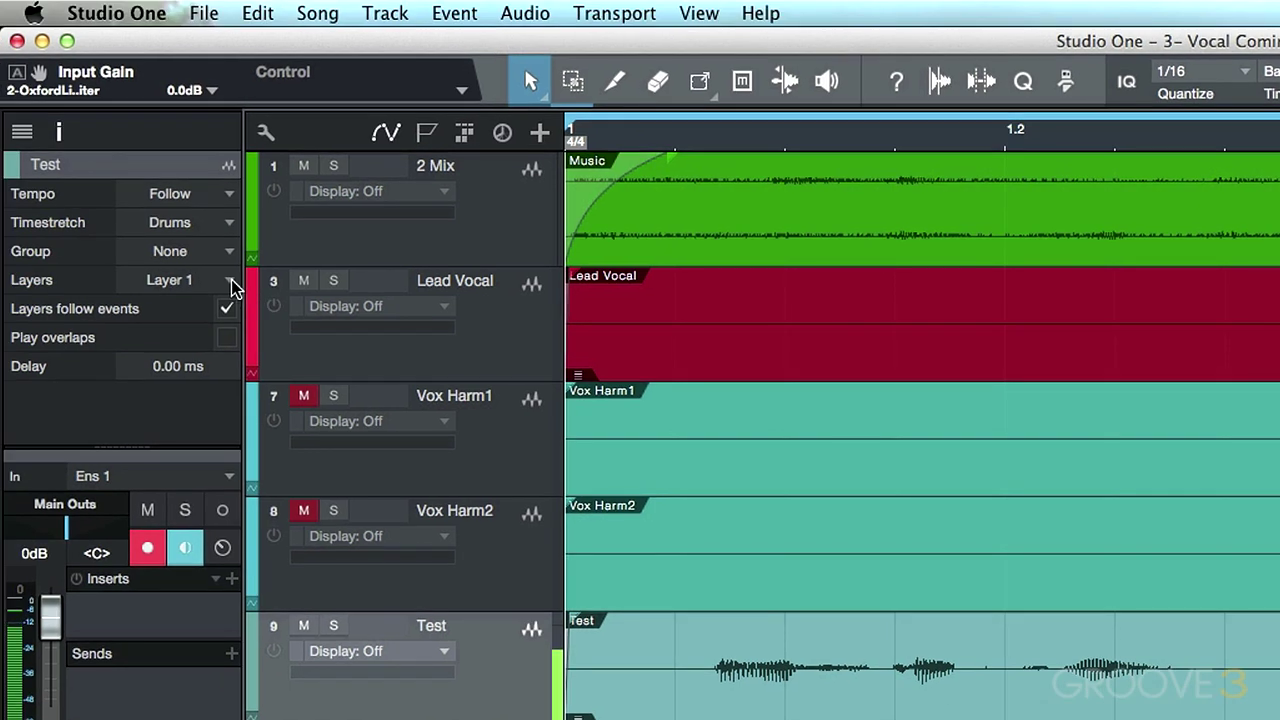
left_click(230, 281)
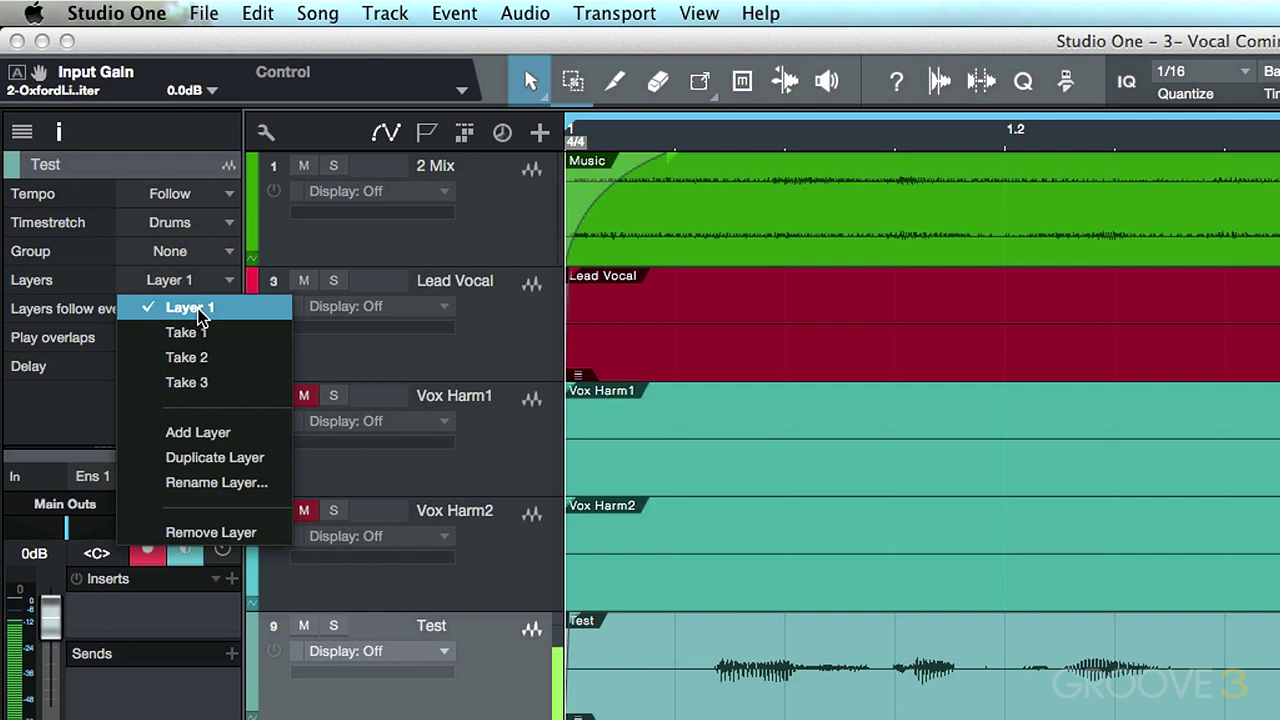
left_click(198, 310)
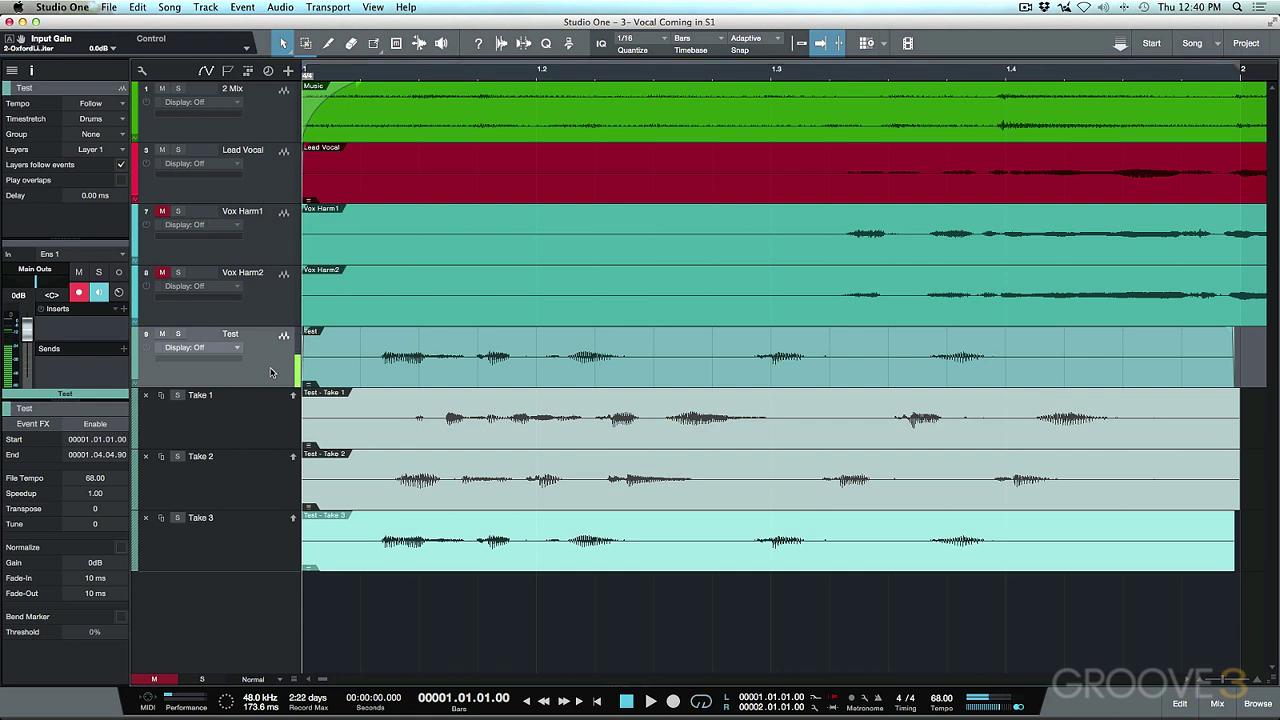
Step: Record one more pass from the song start over the existing takes on the Test track, with looping off
key("w")
key("w")
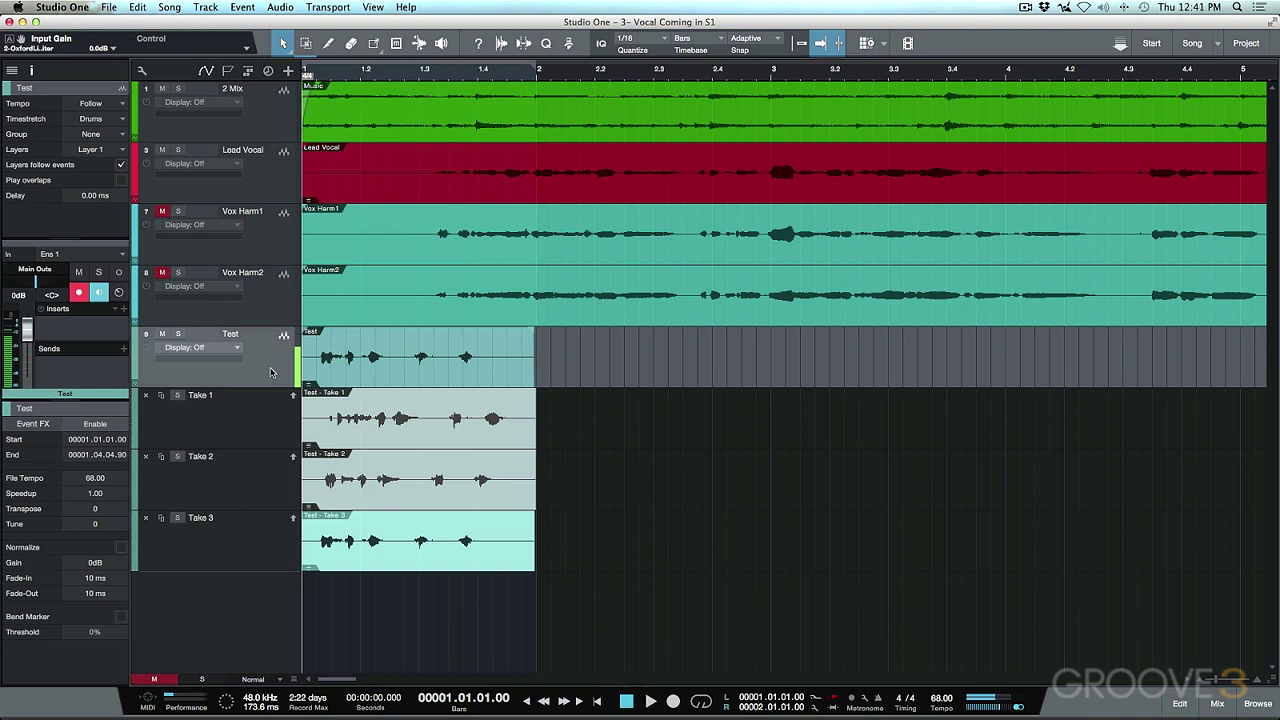
key("KP_Multiply")
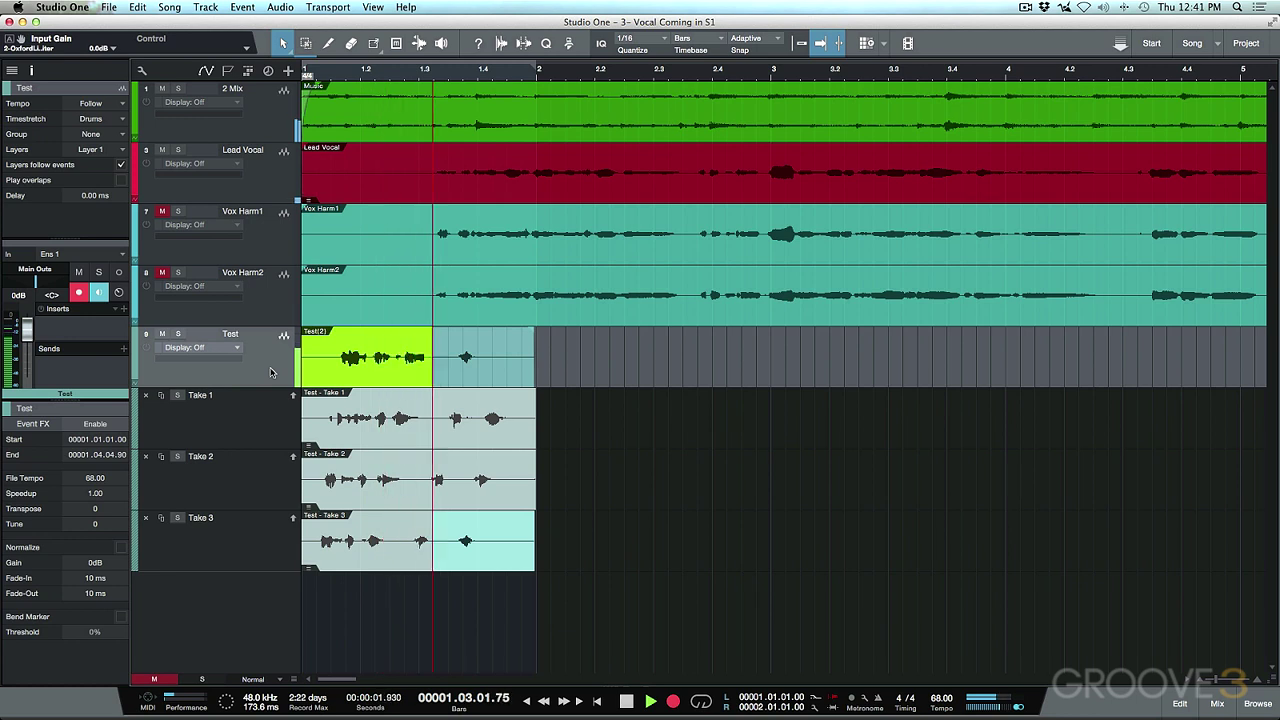
key("space")
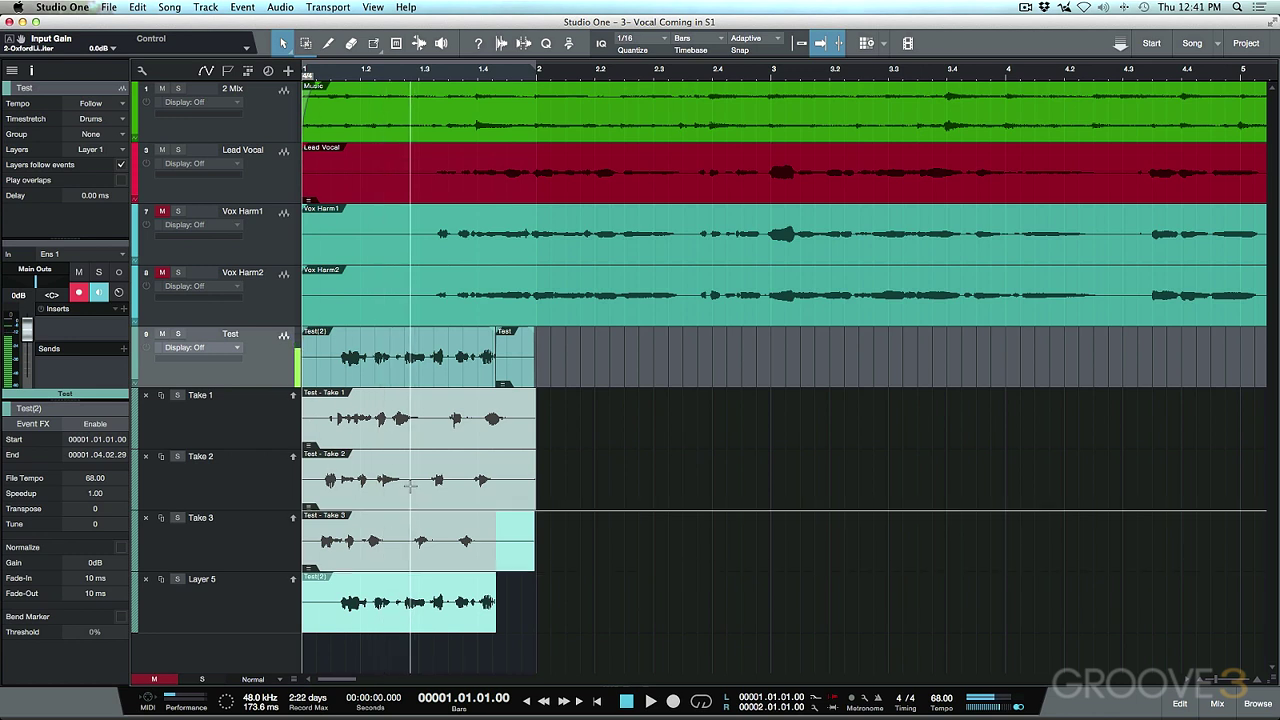
Step: Comp the Test track by promoting short sections of Take 1, Take 2 and Take 3 to the main track
left_click(362, 497)
left_click_drag(366, 420, 318, 420)
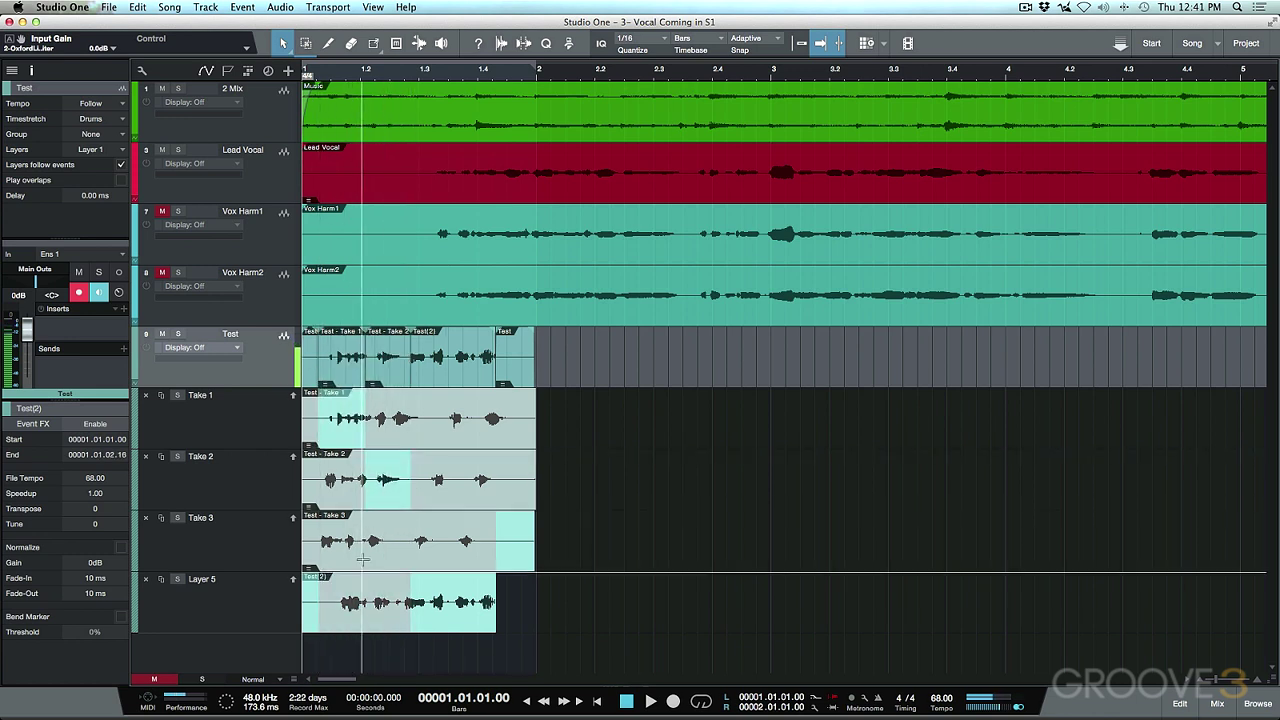
left_click(407, 541)
left_click(463, 498)
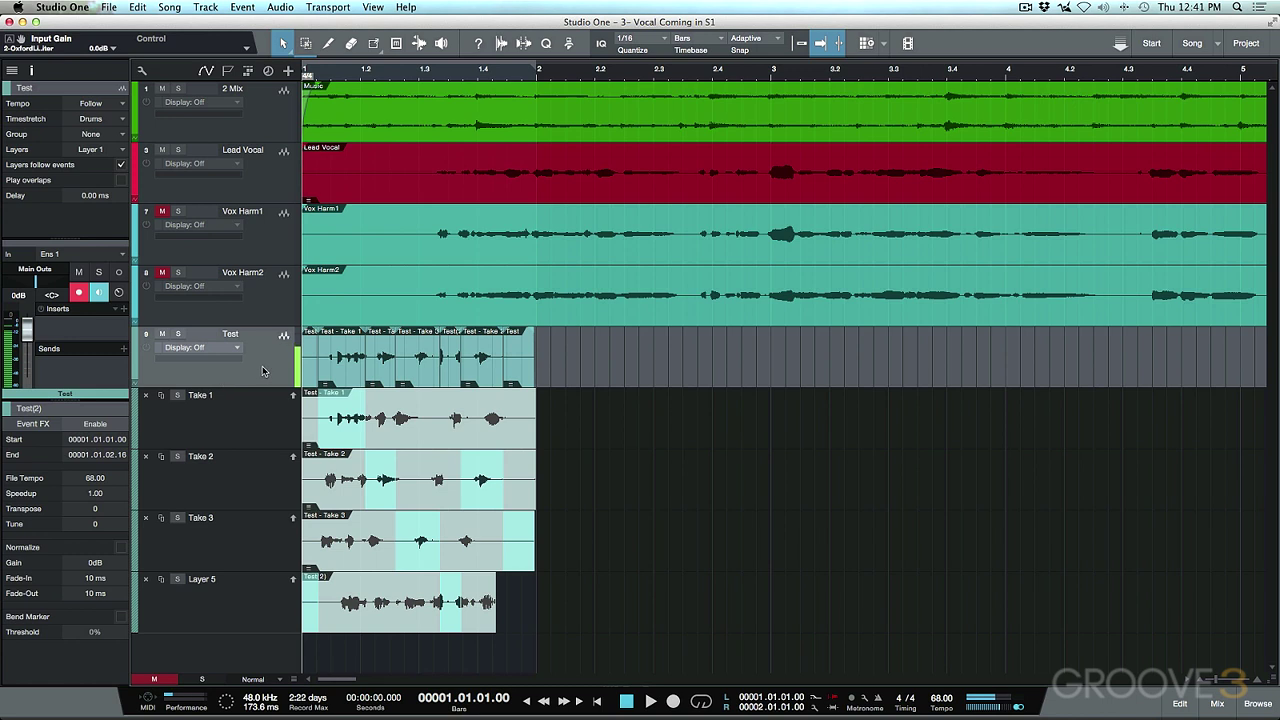
Step: Remove the Test track and fit all remaining events of the song in the arrangement
key("Delete")
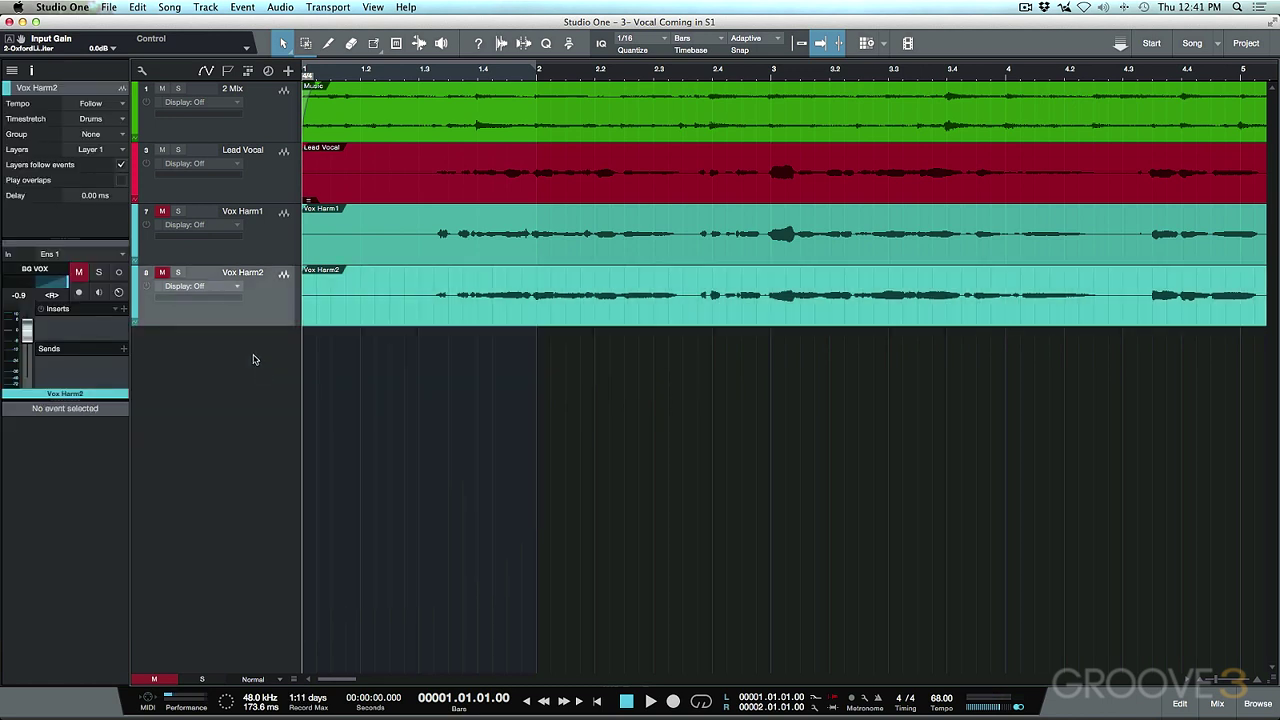
key("super+a")
key("z")
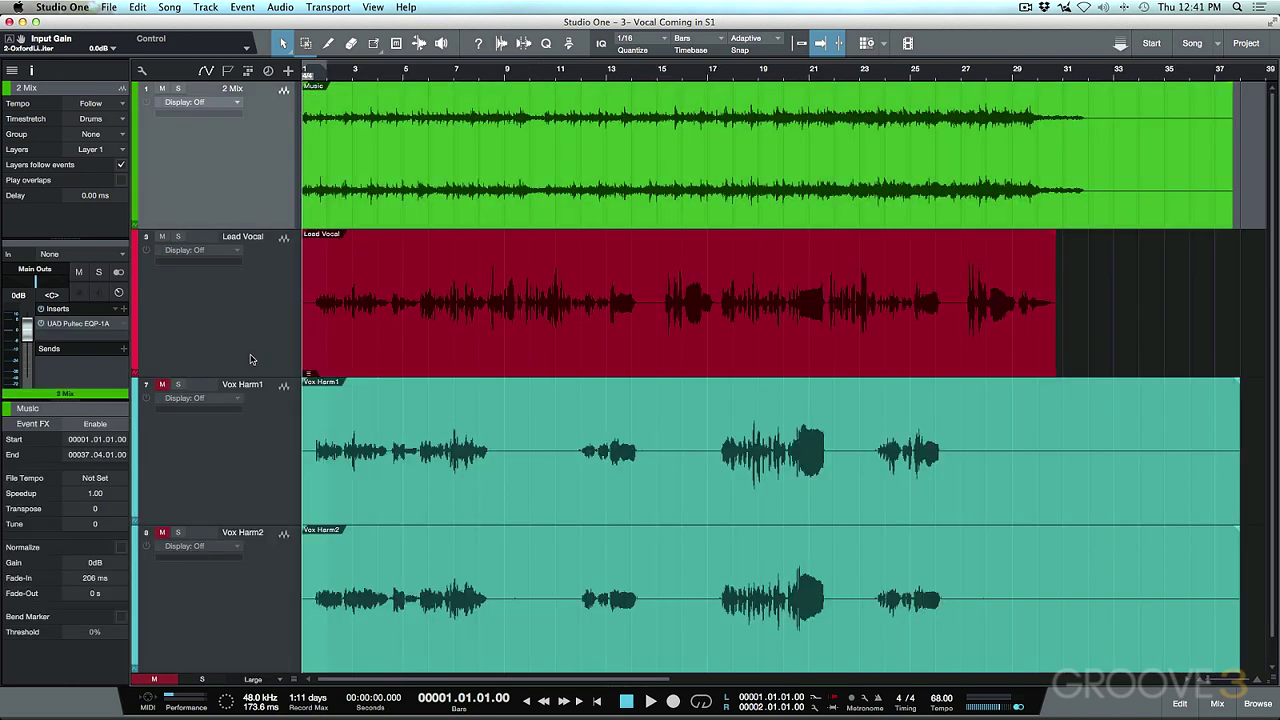
Step: Expand the layers of the Lead Vocal track to show its three takes
left_click(258, 358)
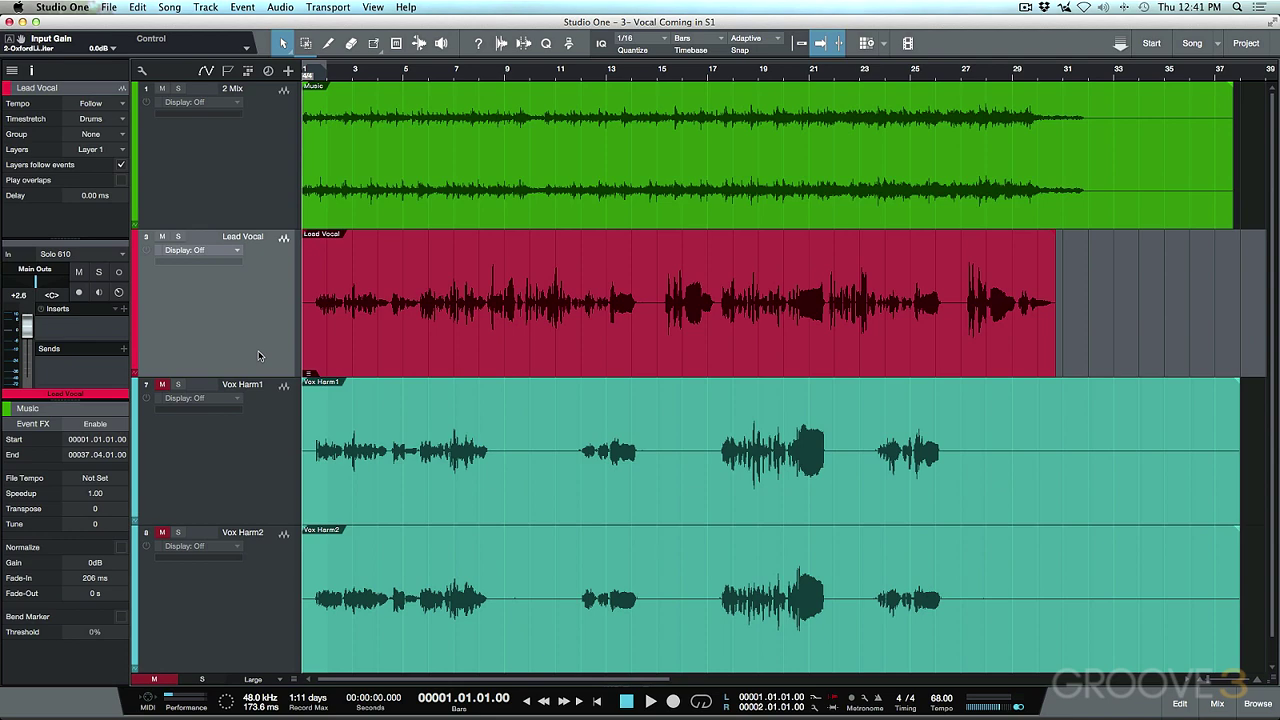
right_click(238, 306)
left_click(266, 328)
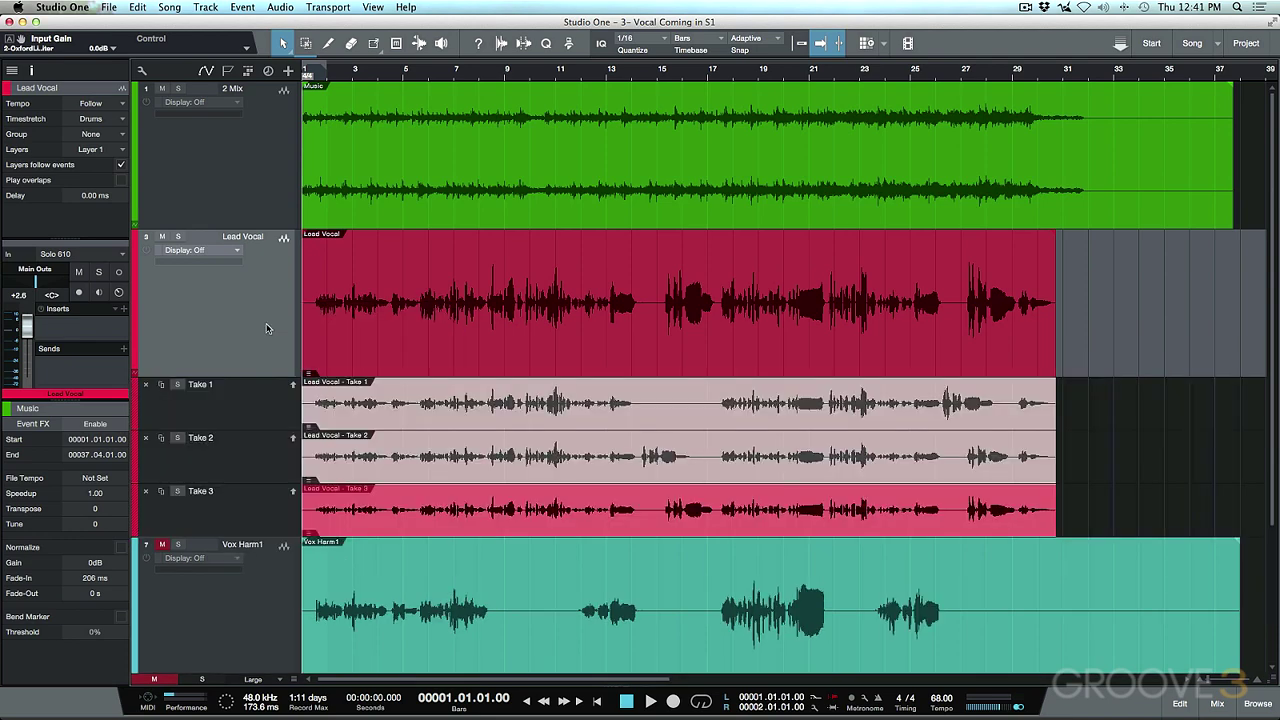
Step: Look up the keyboard shortcut assigned to the Expand Layers command by searching the shortcut list for "expand"
right_click(247, 313)
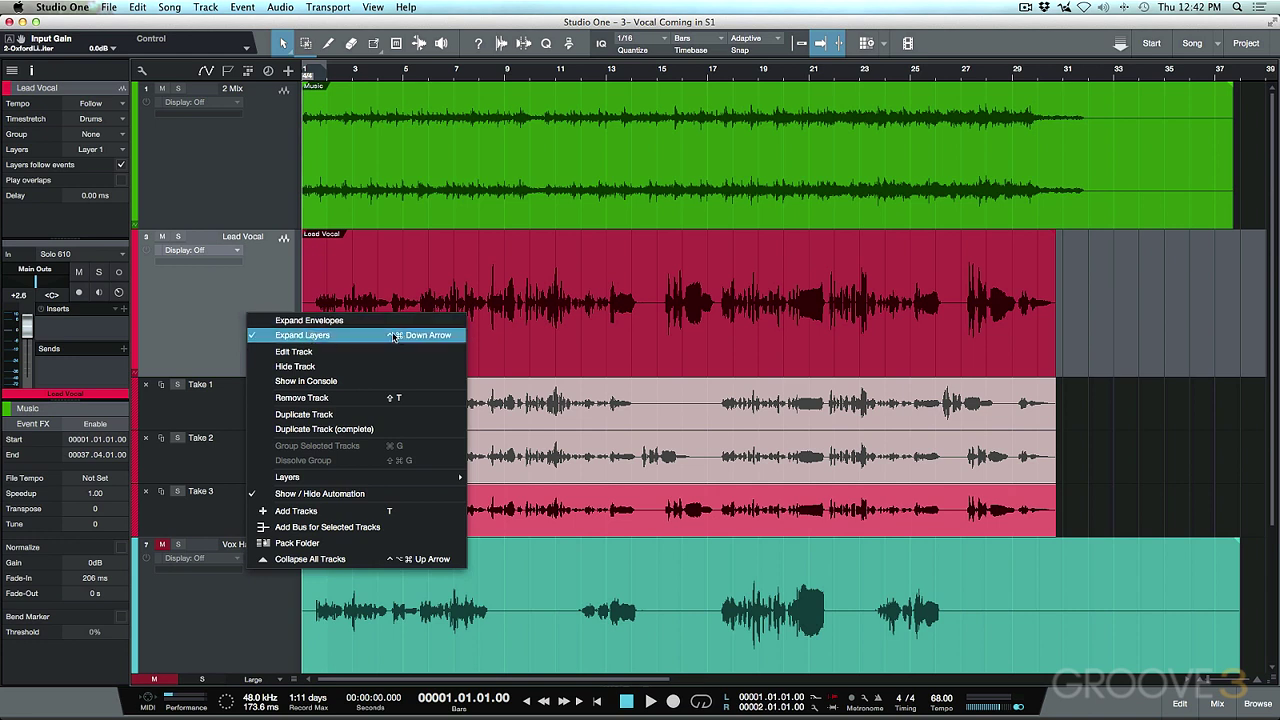
left_click(188, 306)
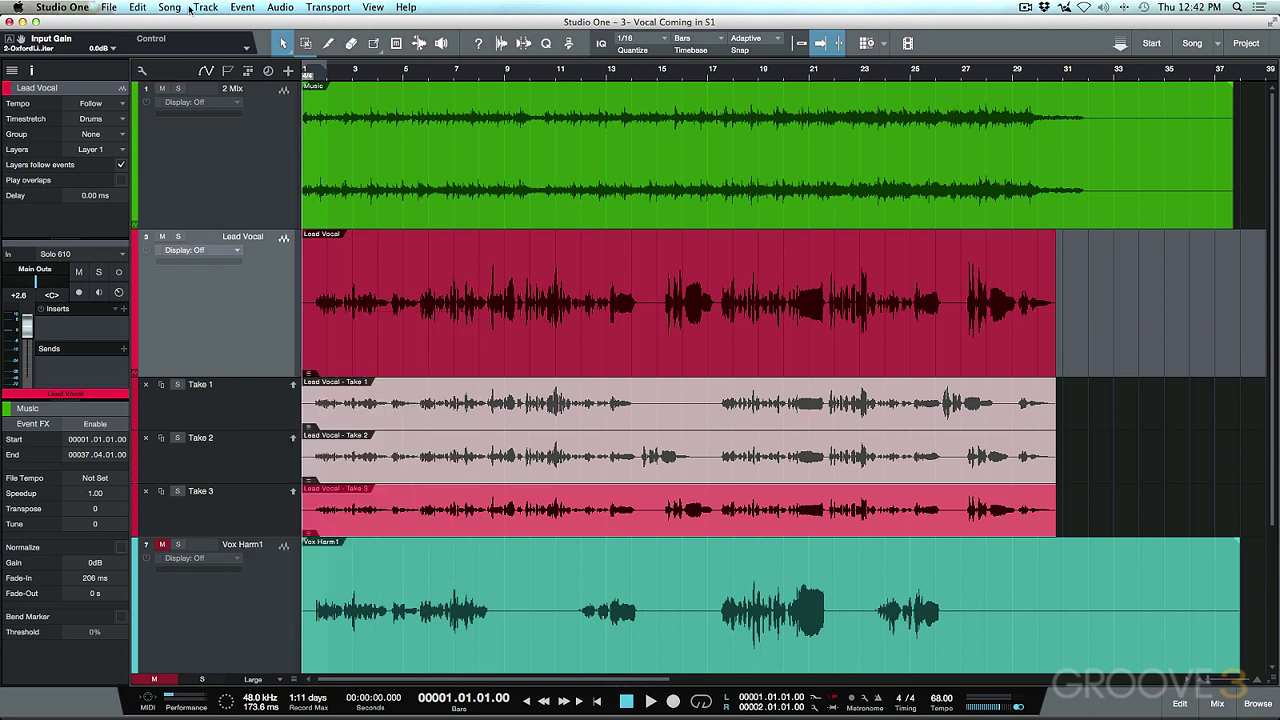
left_click(66, 8)
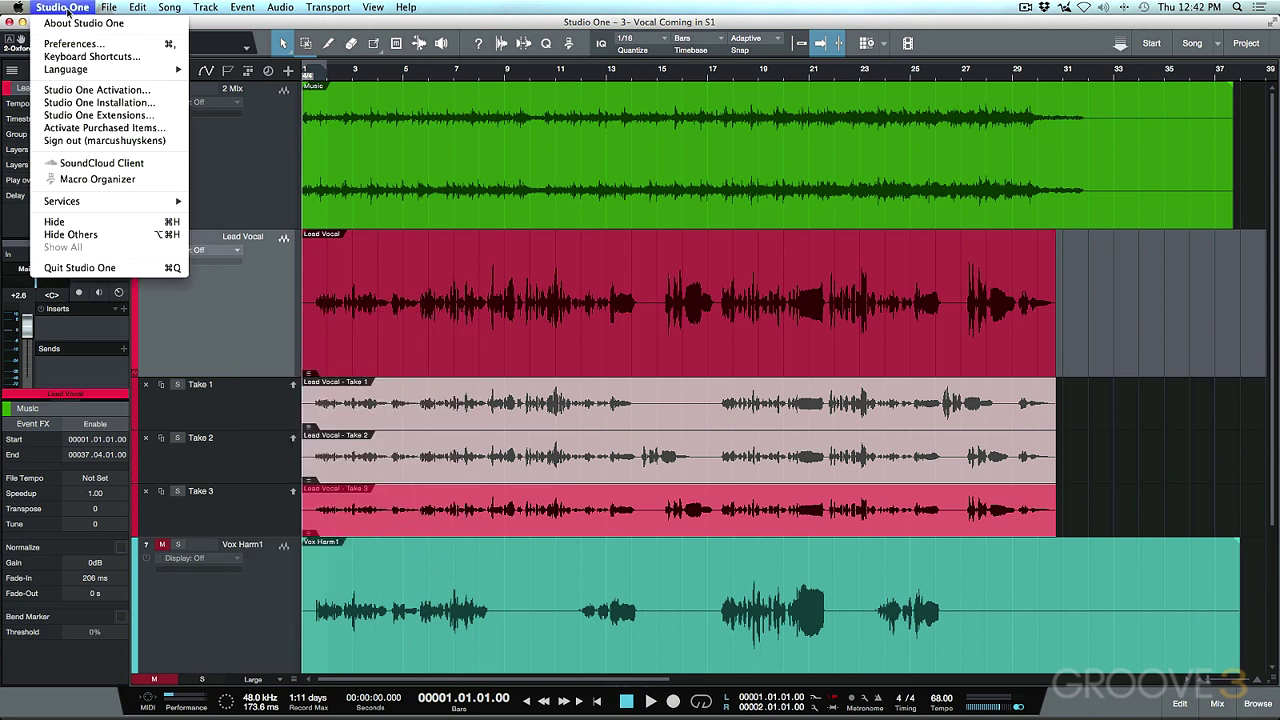
left_click(87, 57)
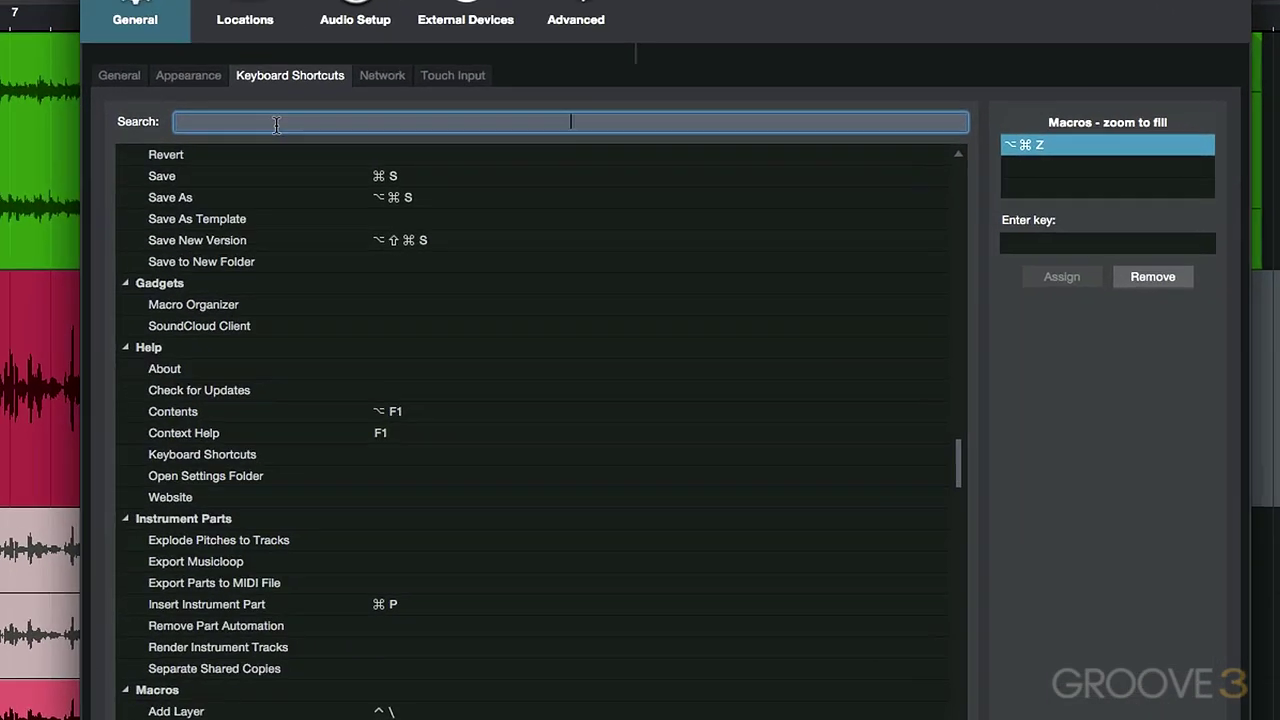
type("expand")
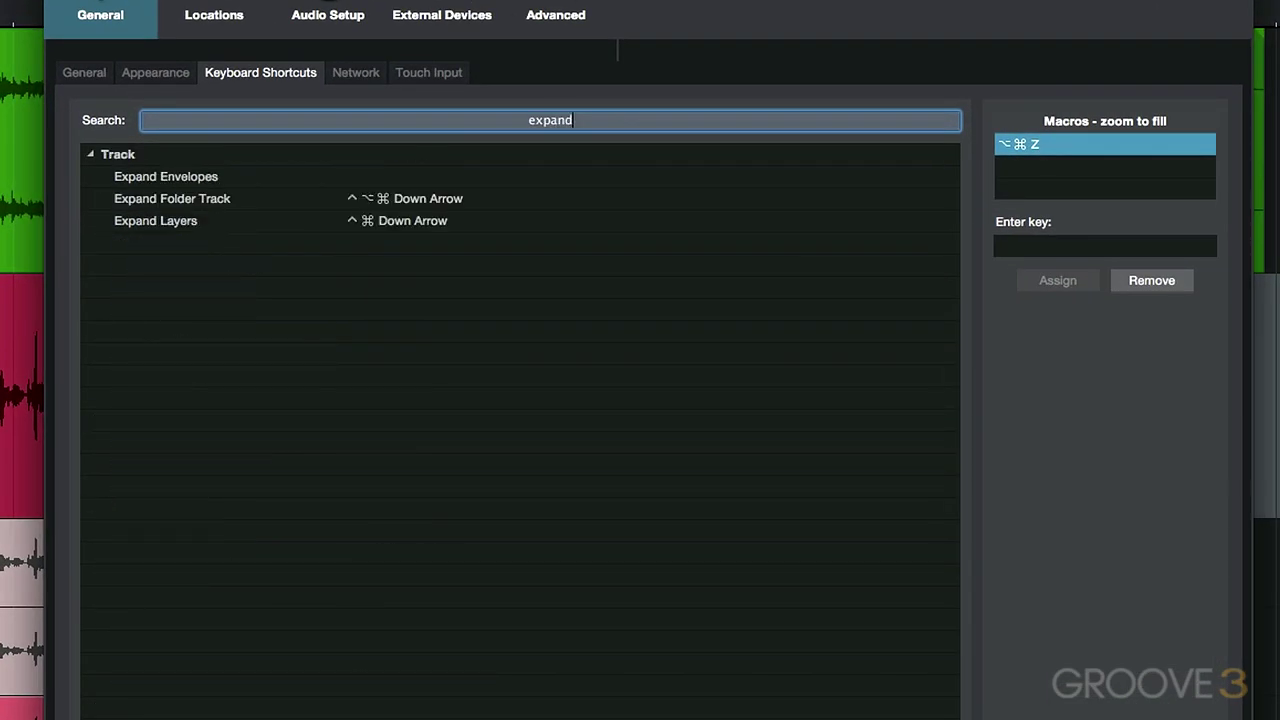
left_click(173, 220)
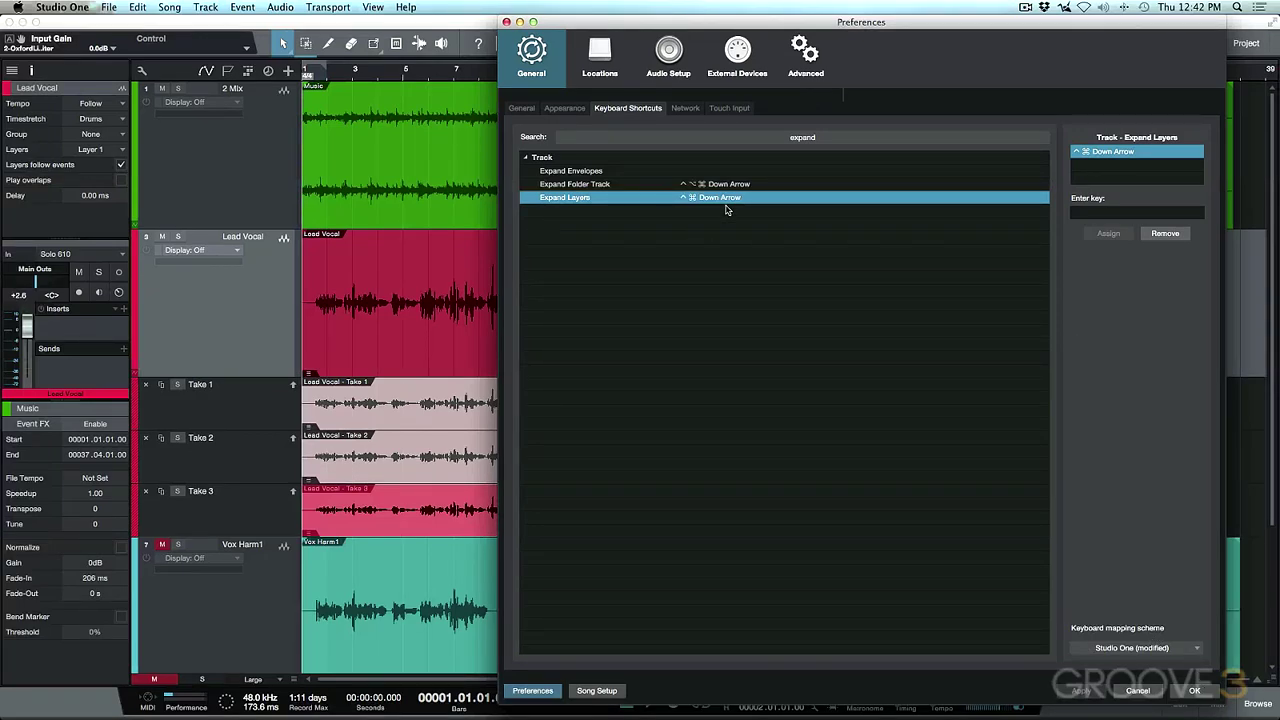
key("Return")
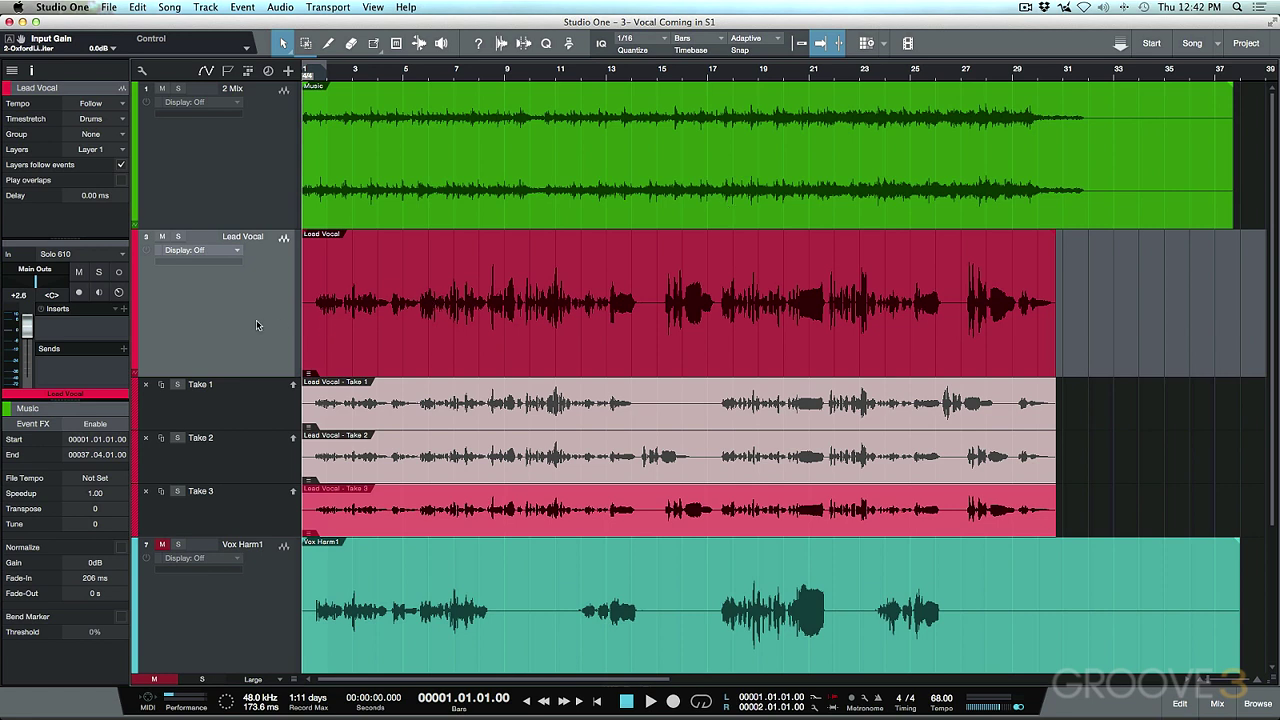
Step: Collapse and re-expand the Lead Vocal track's layers repeatedly, leaving them expanded
key("alt+l")
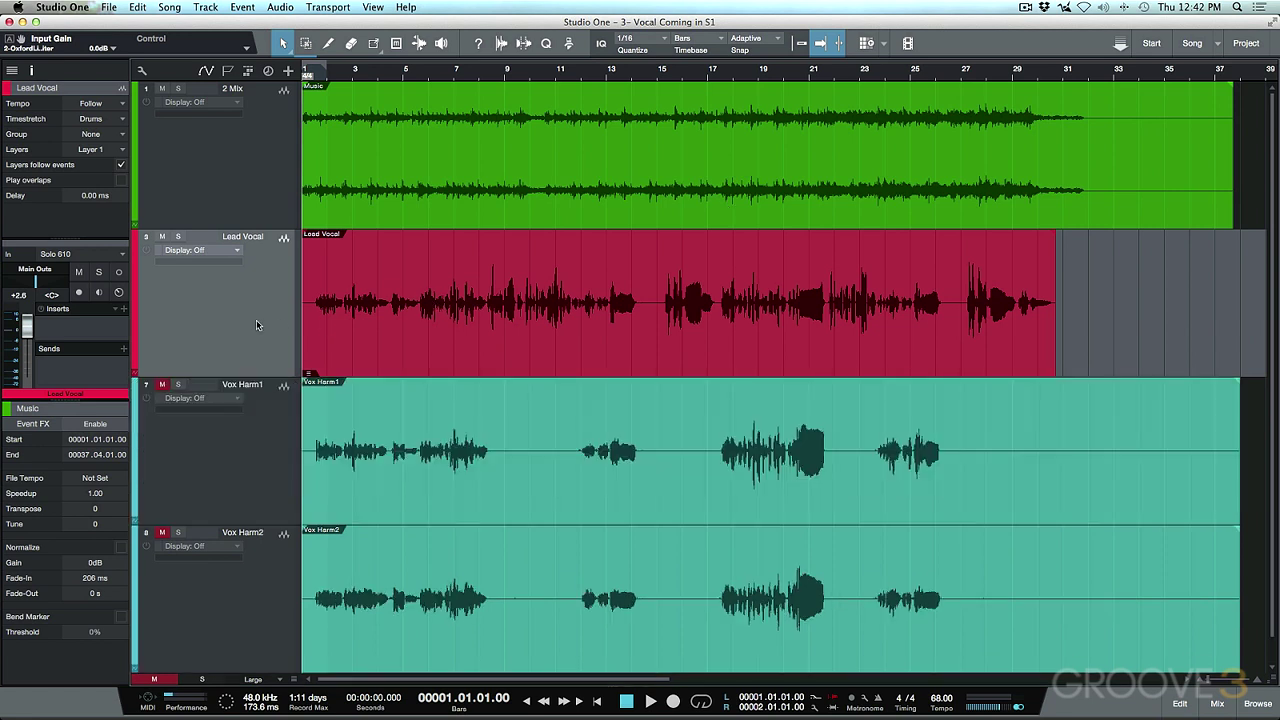
key("alt+l")
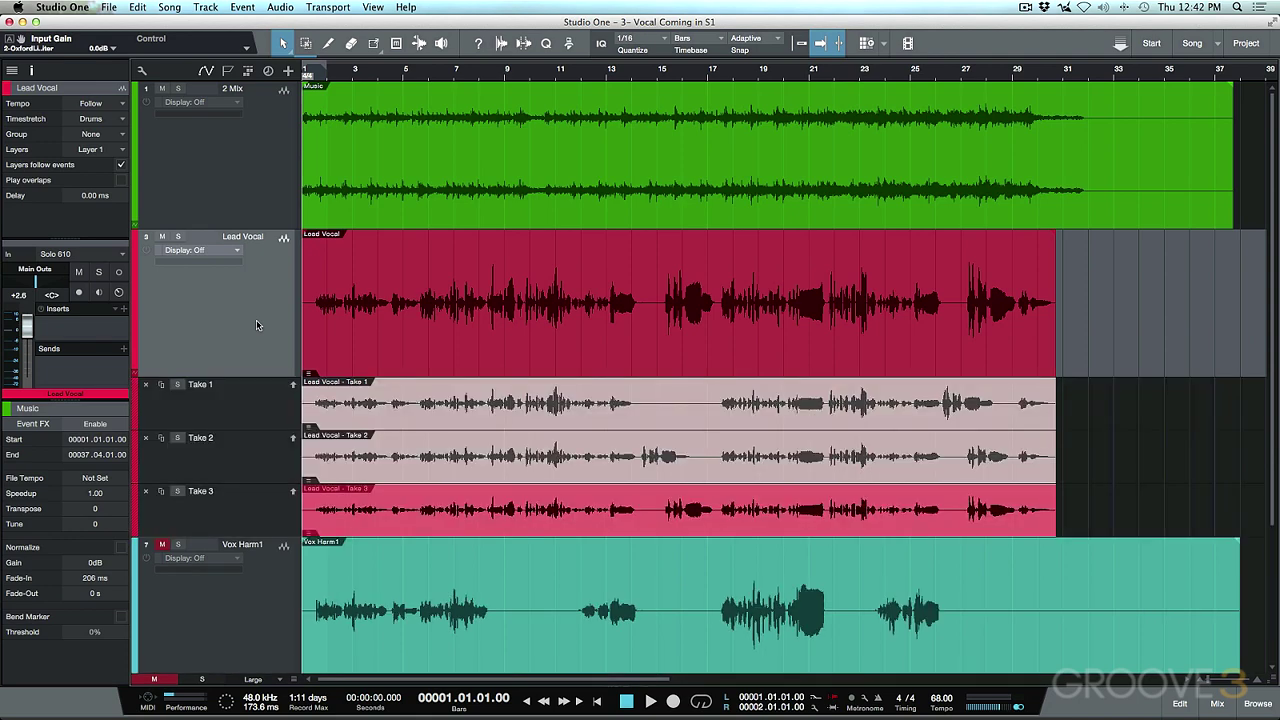
key("alt+l")
key("alt+l")
key("alt+l")
key("alt+l")
key("alt+l")
key("alt+l")
key("alt+l")
key("alt+l")
Step: Extend the end of the loop range to about bar 7
left_click_drag(326, 66, 457, 67)
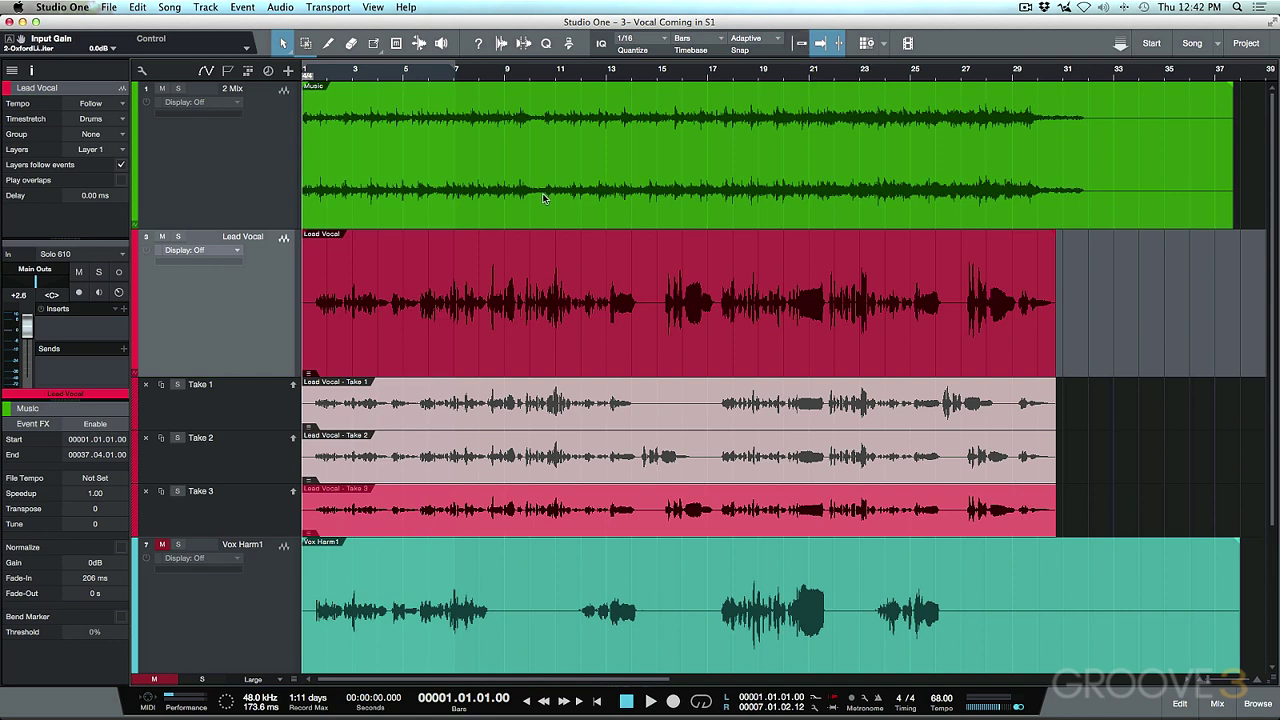
Step: Turn on looping and enlarge the Lead Vocal track and its three take layers to fill the arrangement
key("slash")
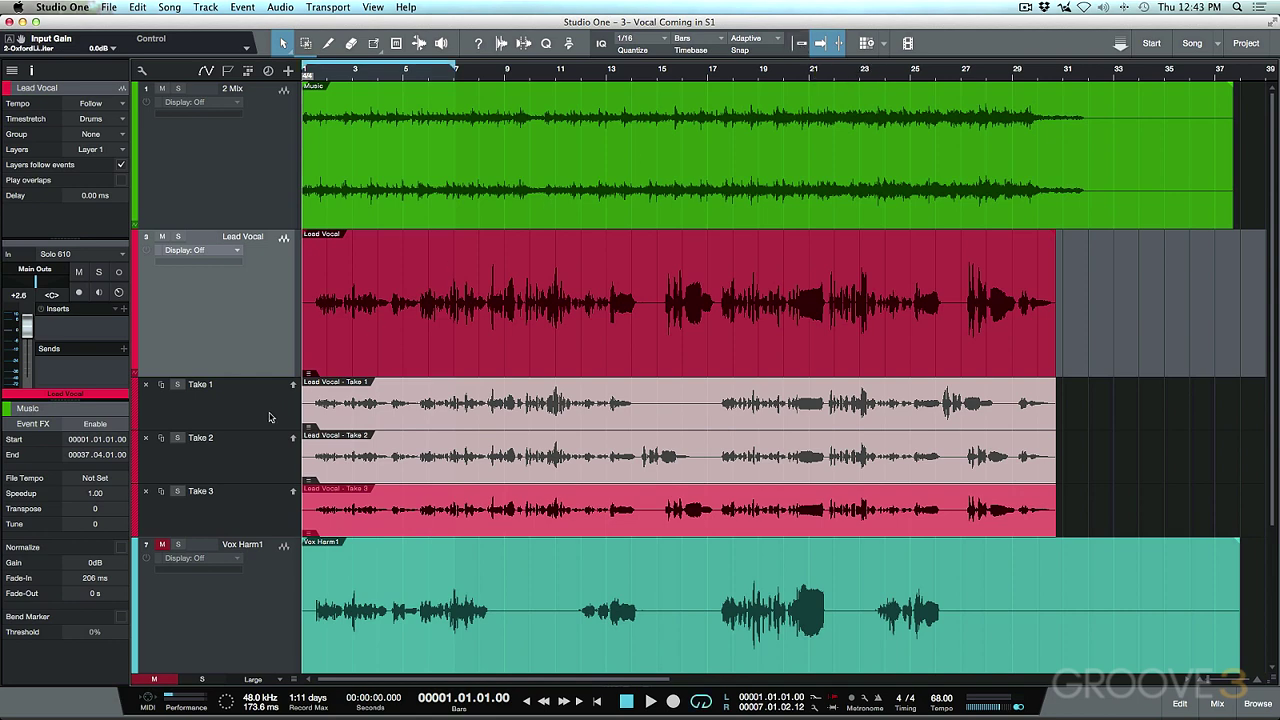
key("shift+z")
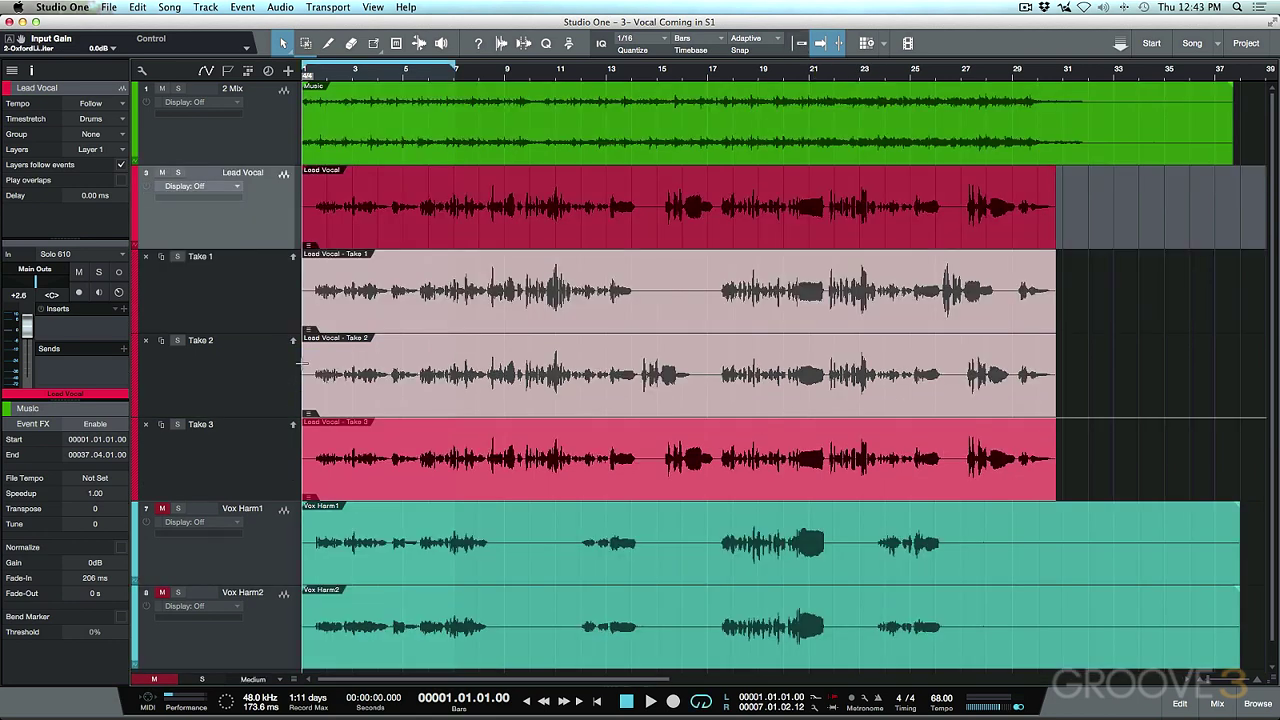
left_click(254, 456)
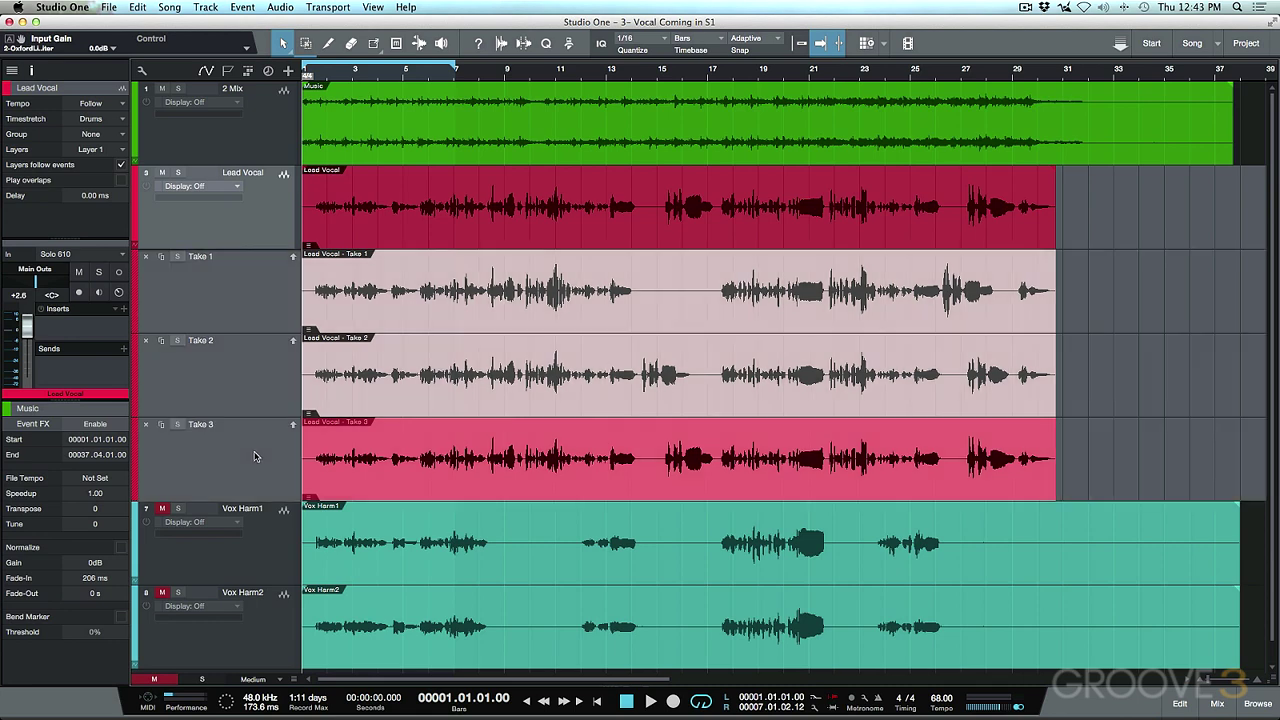
key("shift+s")
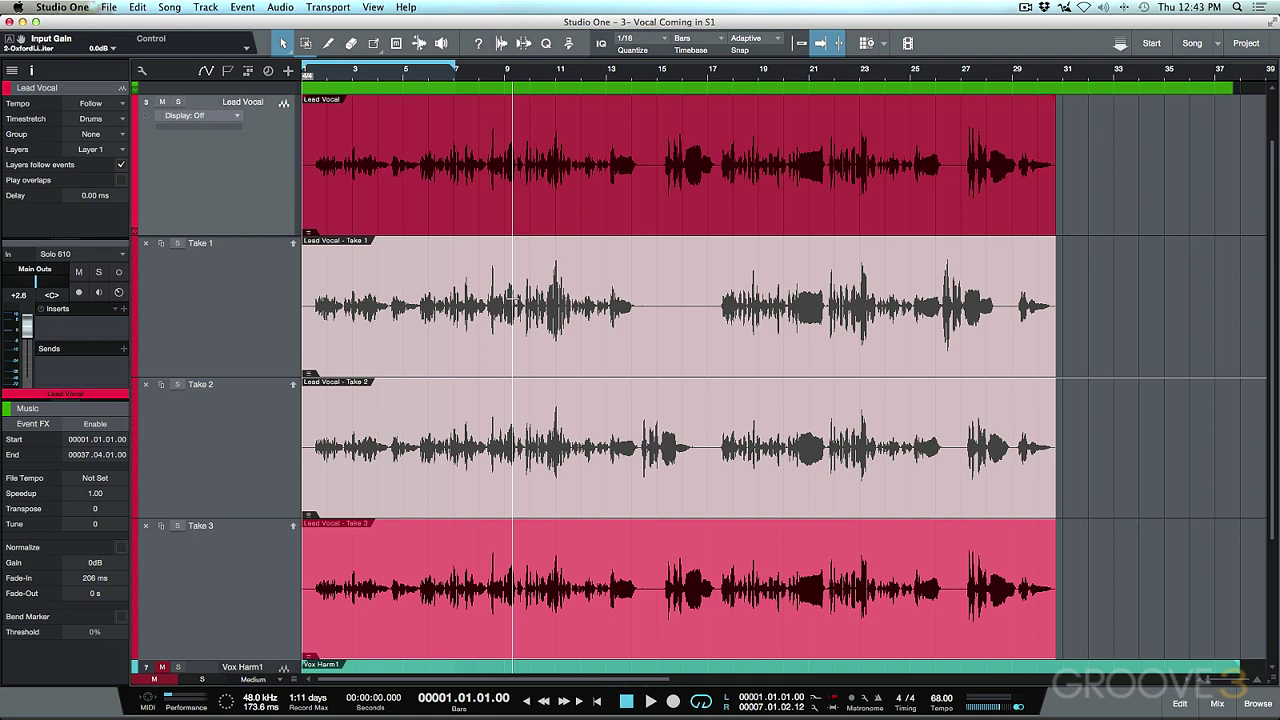
key("e")
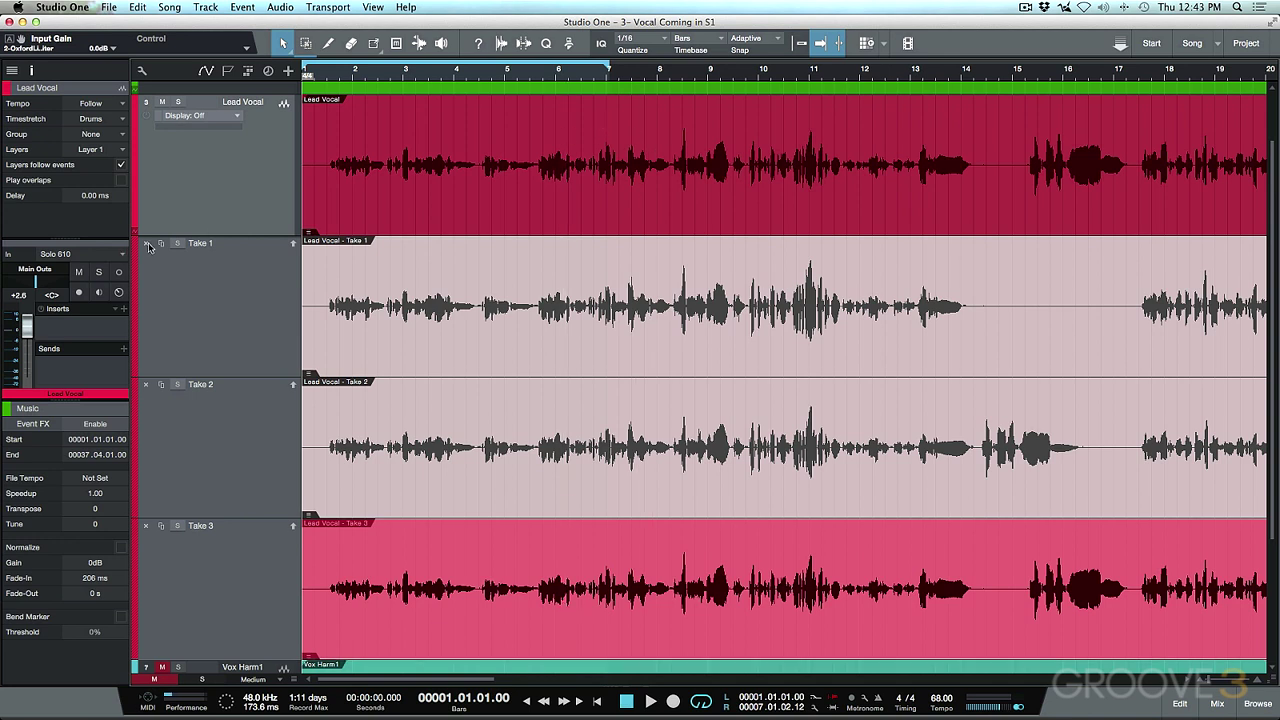
Step: Play the song's opening briefly, and solo the Lead Vocal track with the playhead just before its first phrase, around 1.02.04
key("space")
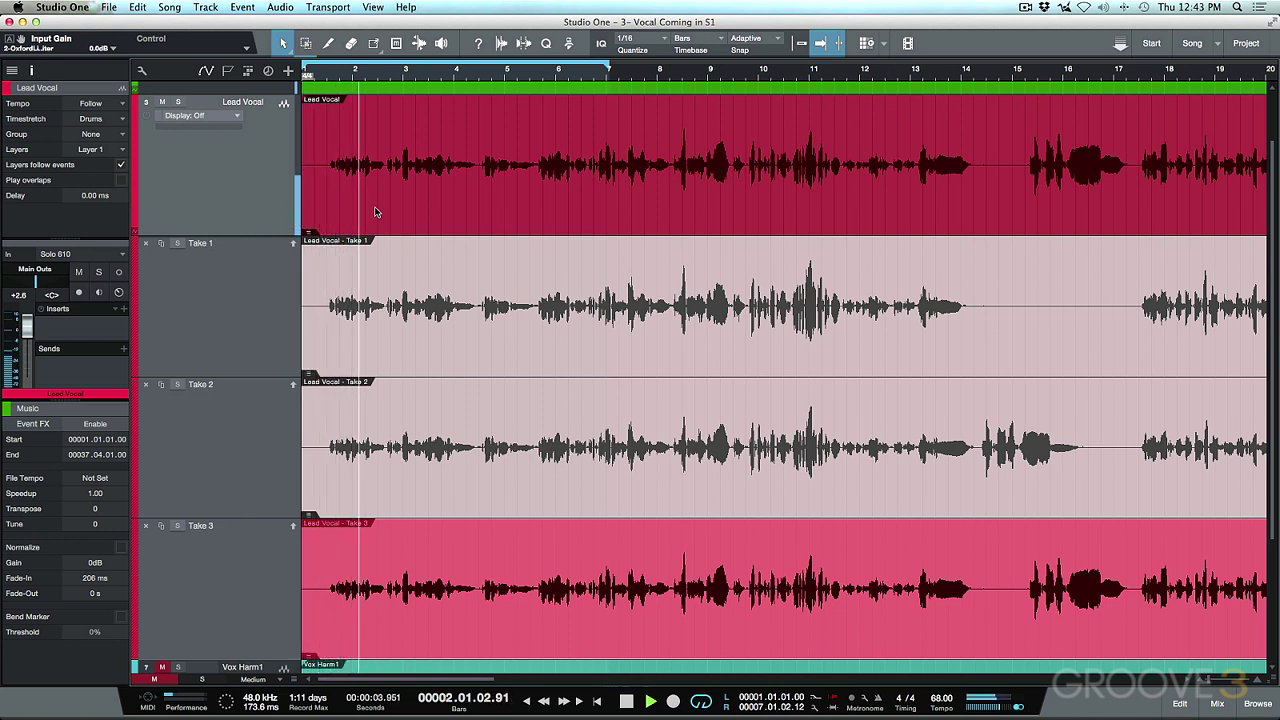
key("space")
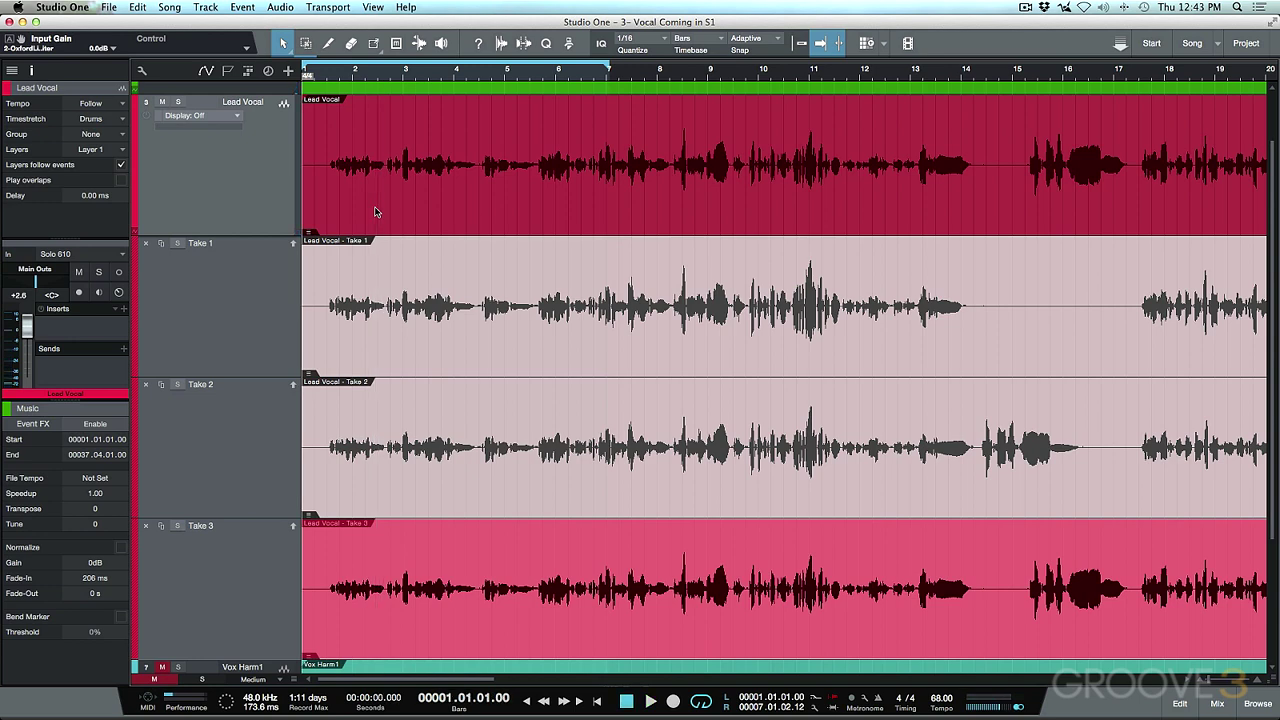
scroll(400, 220, "up", 2)
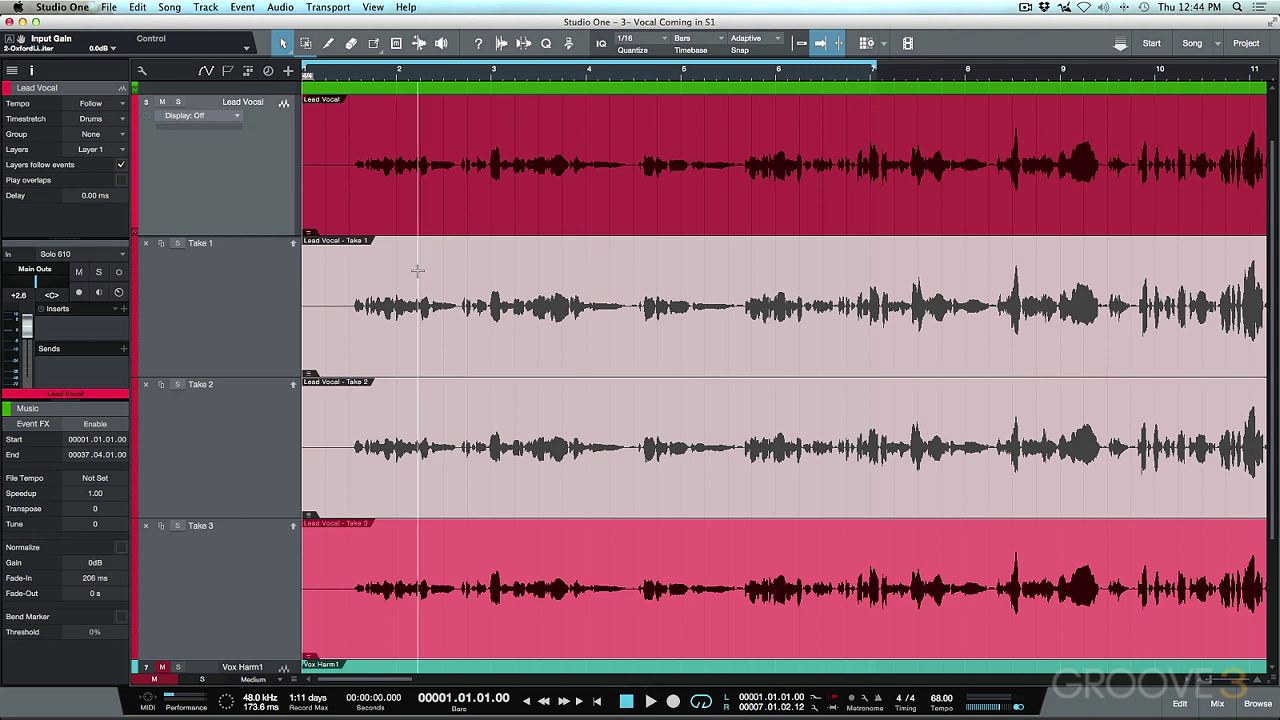
left_click(178, 102)
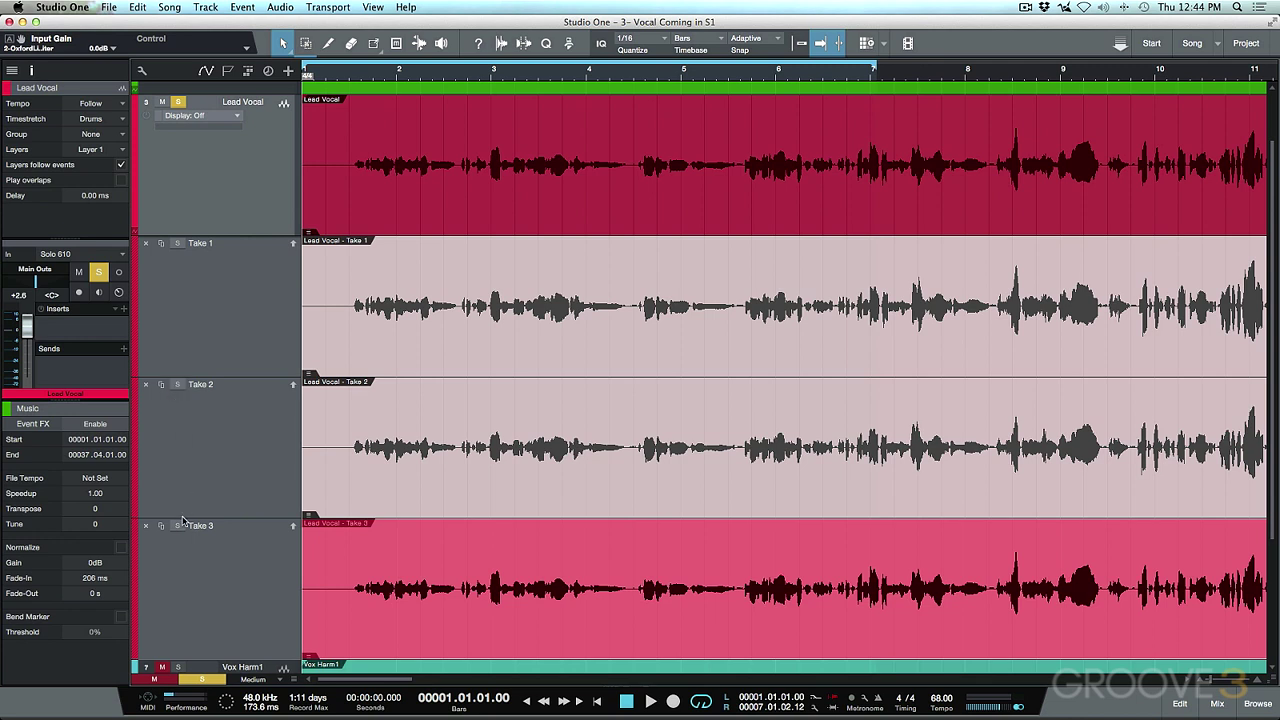
left_click(344, 76)
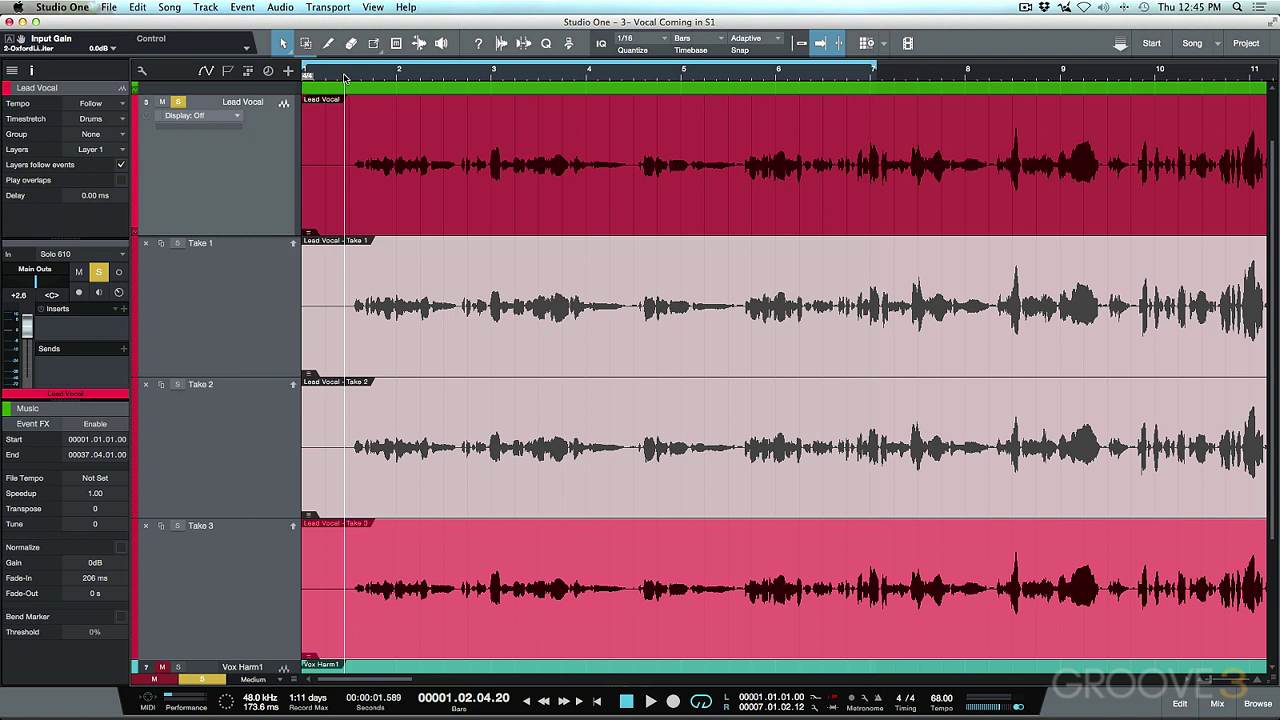
Step: Switch the layer solo among Takes 1, 2 and 3, and audition the first phrase of Take 2 alone
left_click(176, 243)
left_click(177, 384)
left_click(177, 526)
left_click(177, 384)
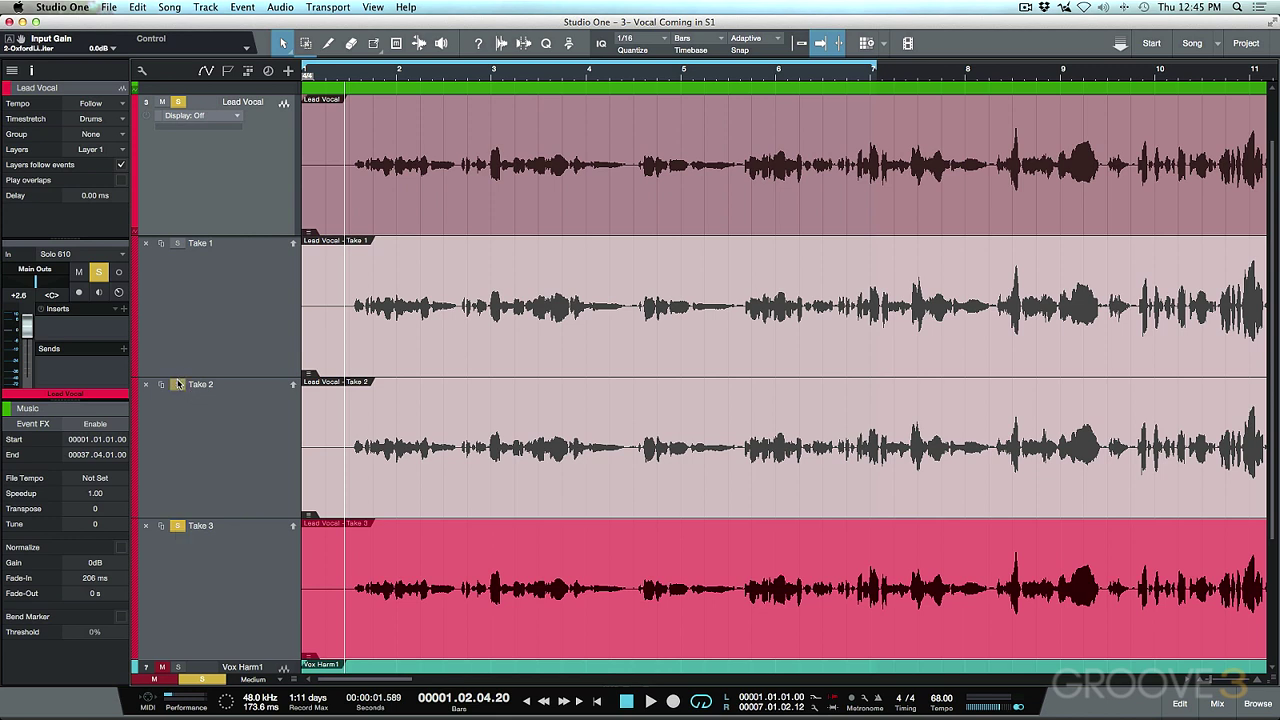
key("space")
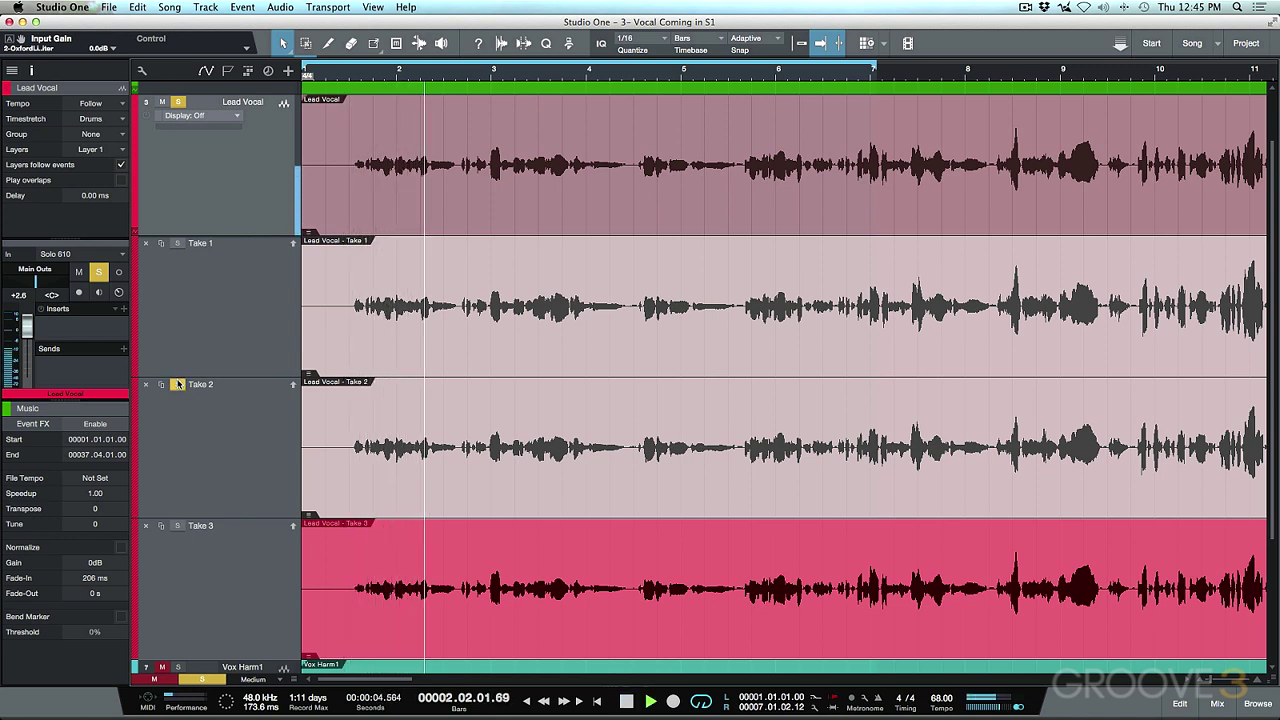
key("space")
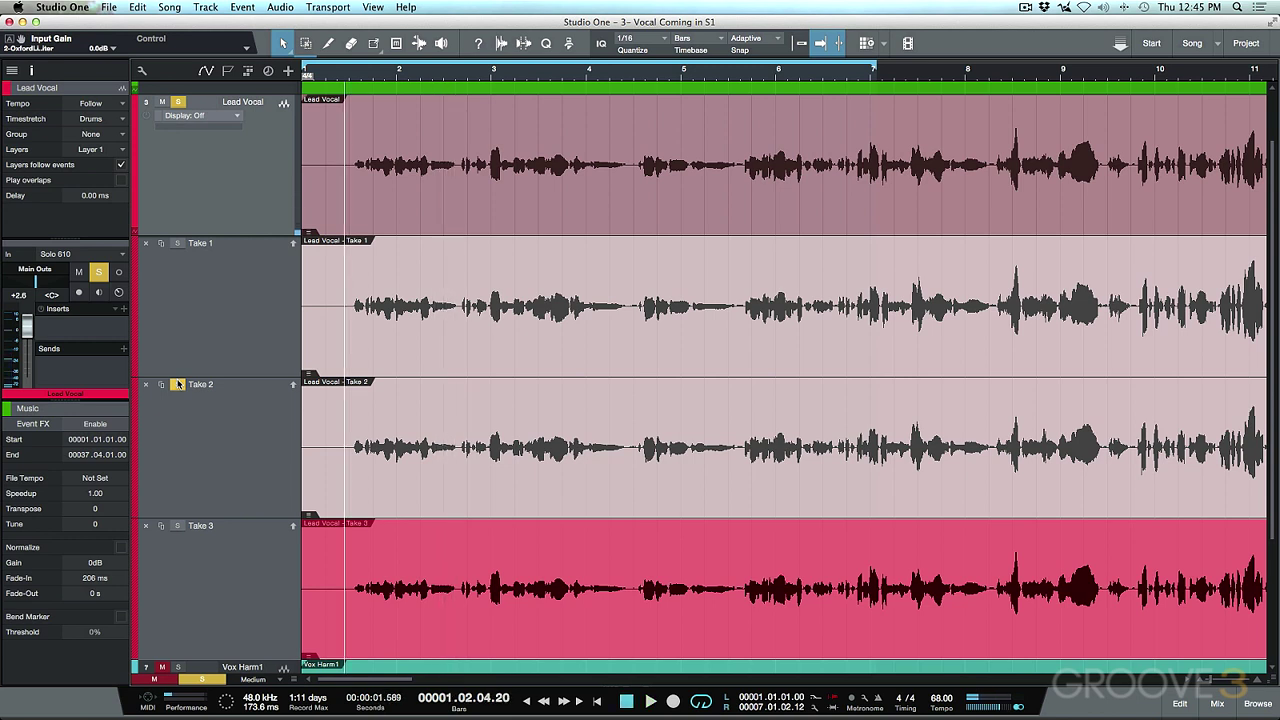
Step: Audition the first phrase of Take 3 and Take 1 soloed in turn, and clear the layer solo
left_click(176, 526)
key("space")
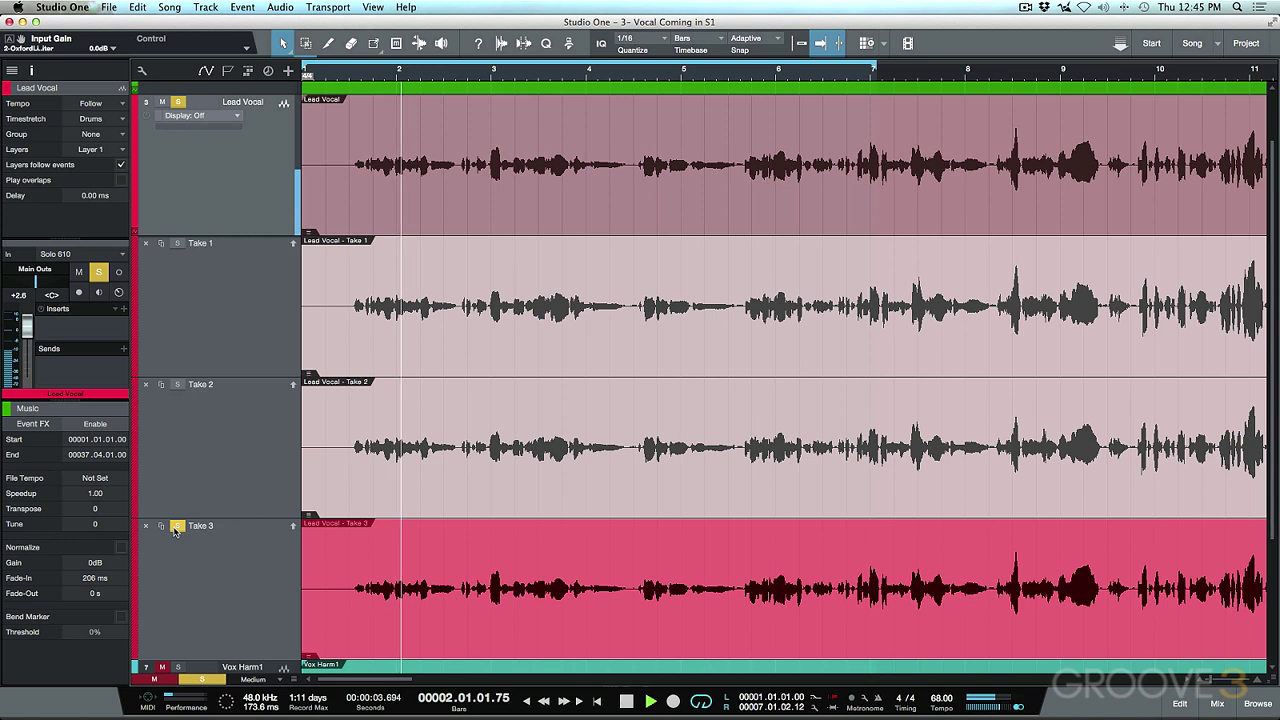
key("space")
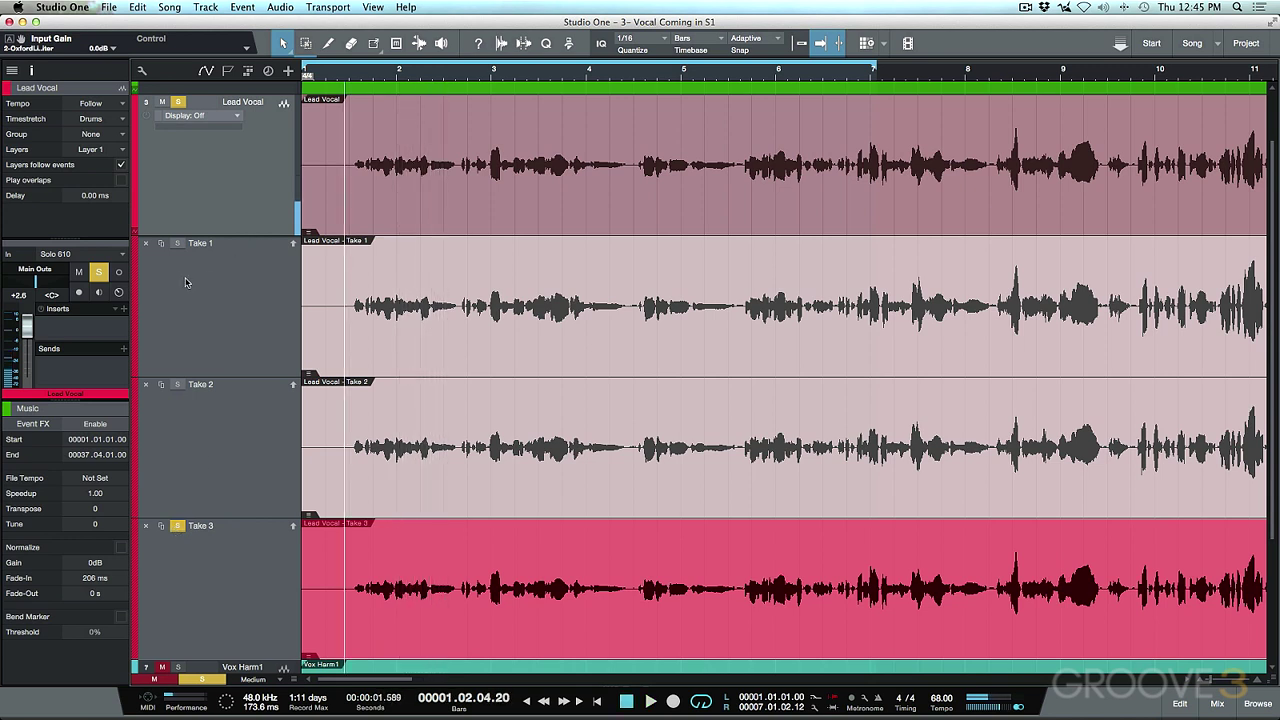
left_click(177, 244)
key("space")
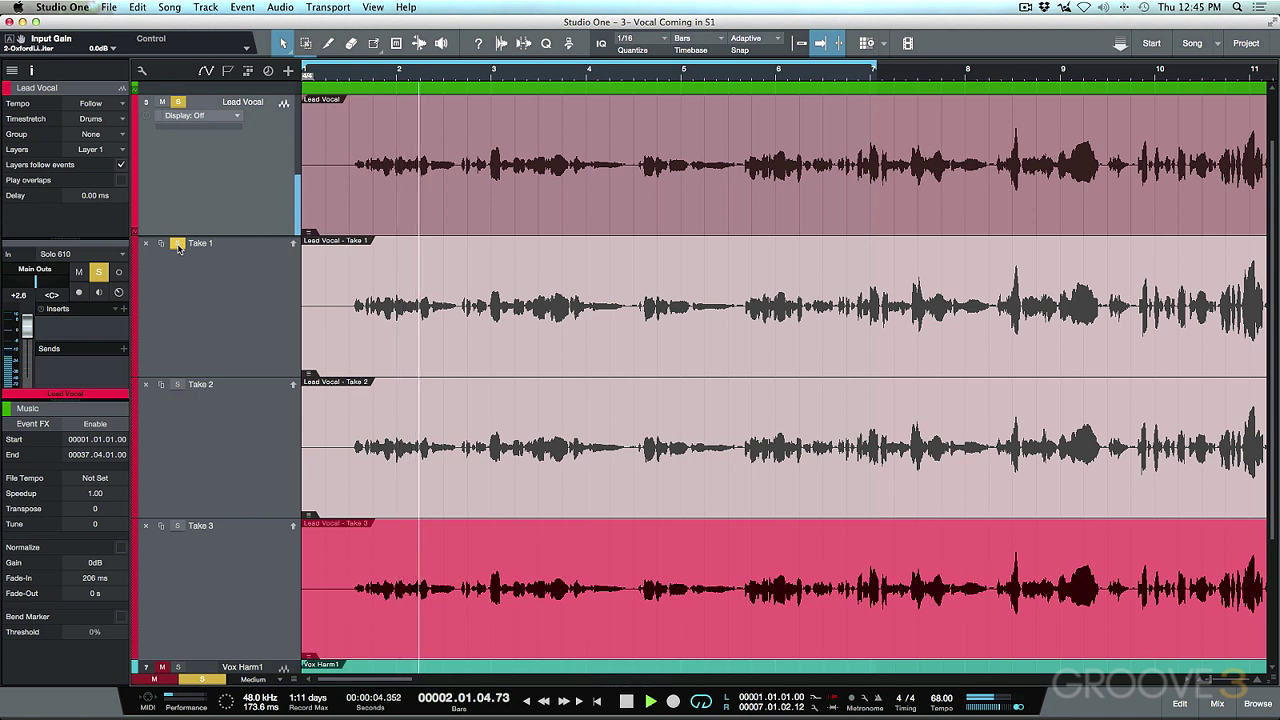
key("space")
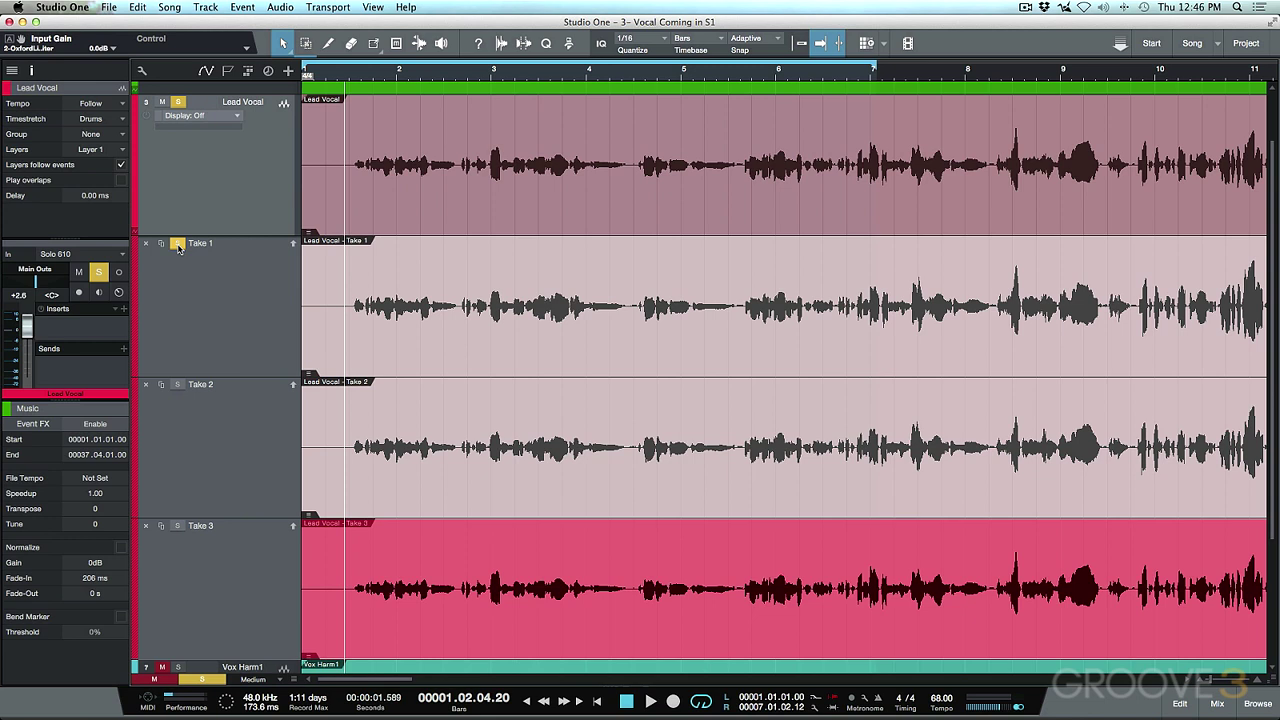
left_click(177, 245)
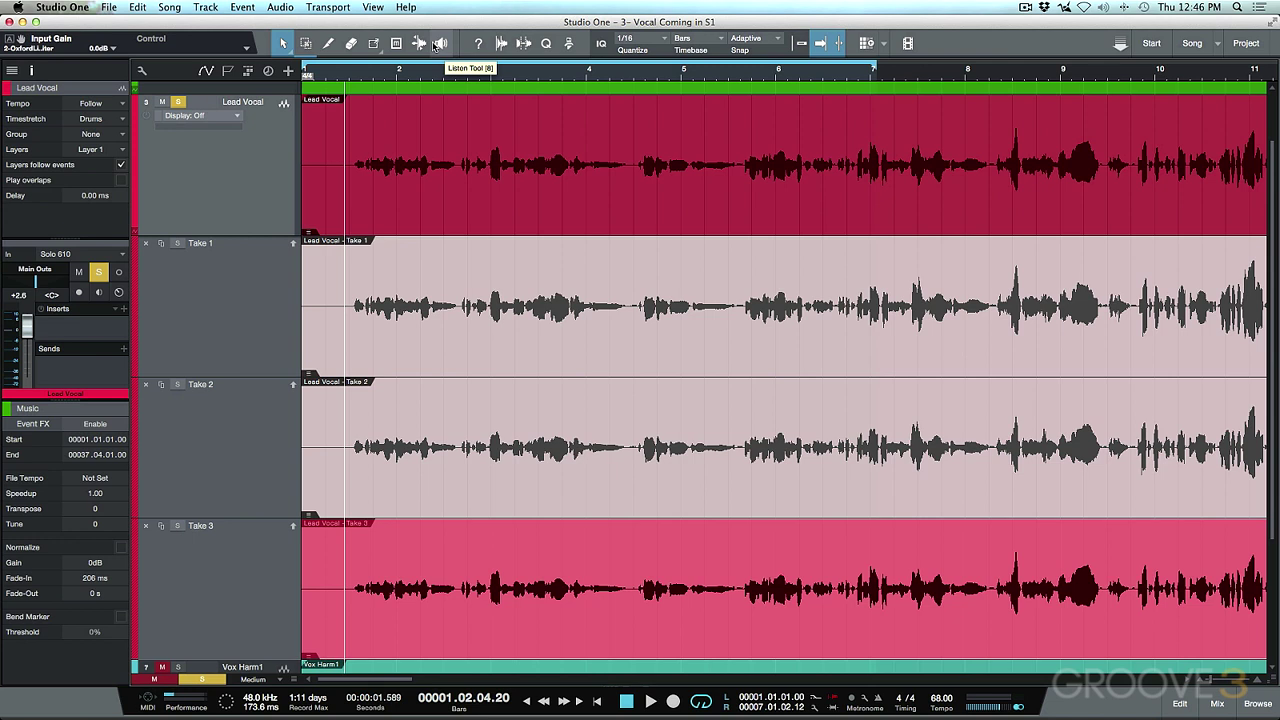
Step: With the Listen Tool, audition the phrase starting around bar 2.3 in Takes 1, 2 and 3
left_click(435, 46)
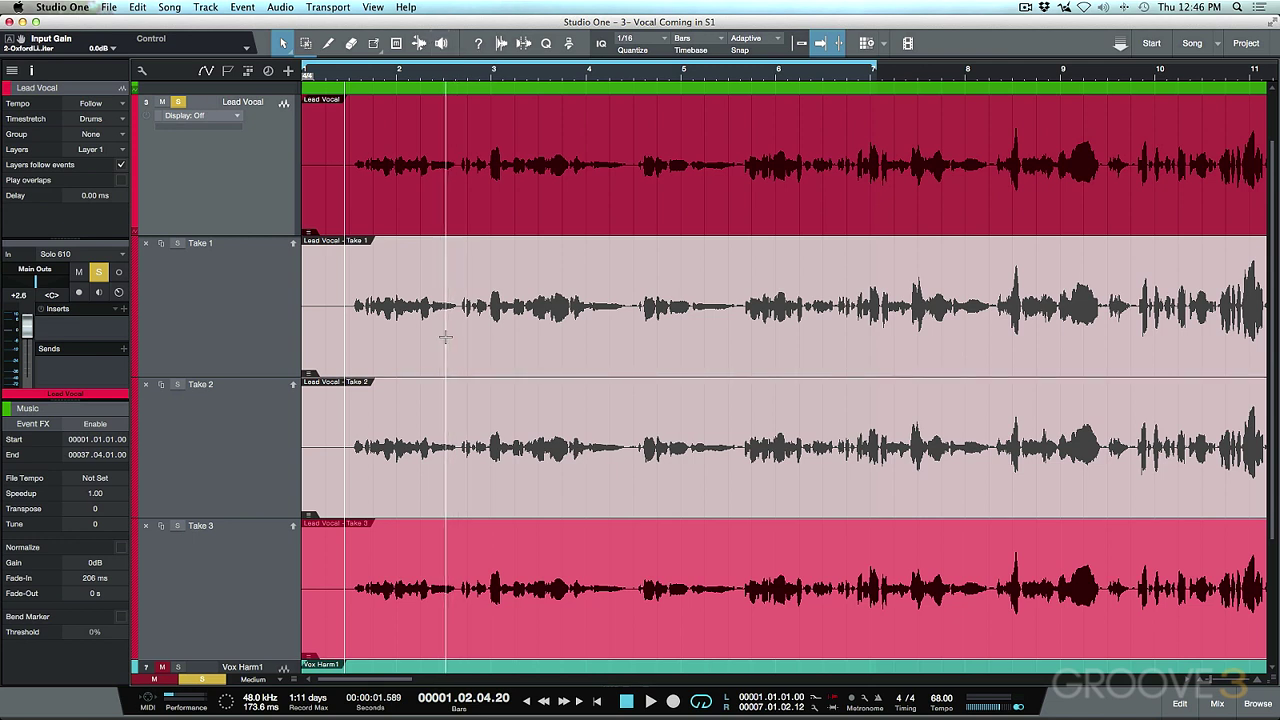
key("8")
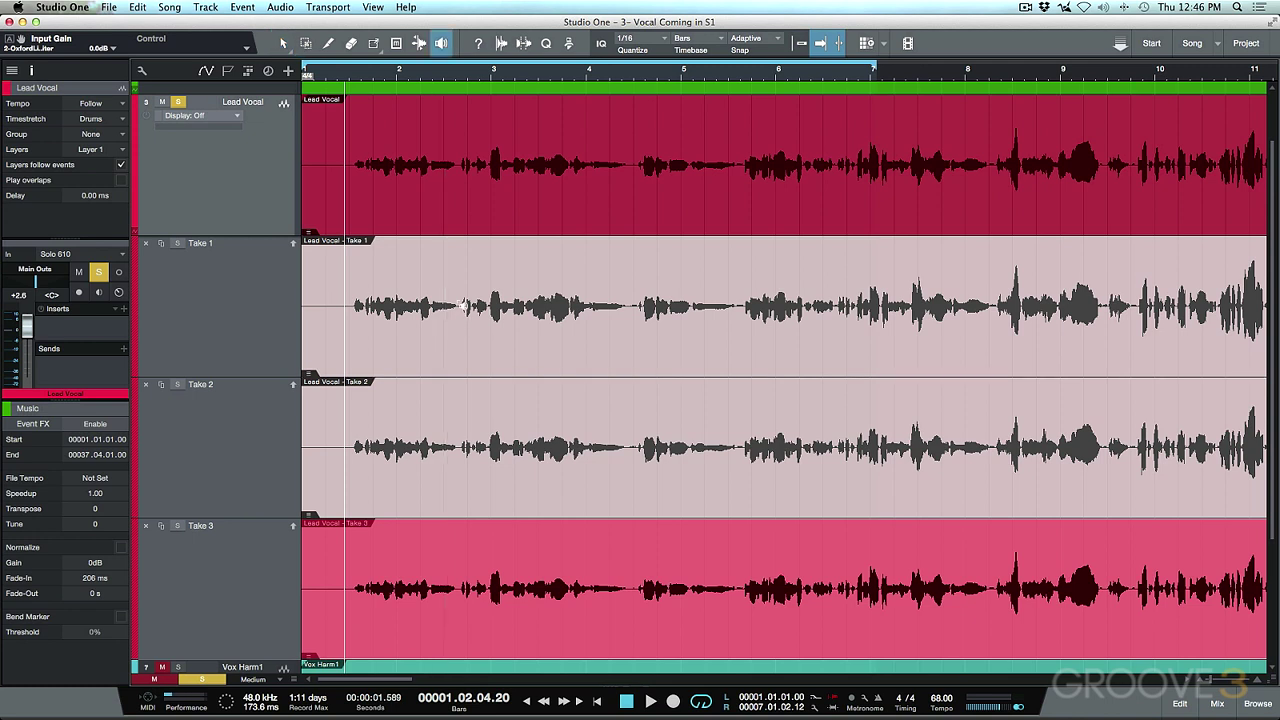
left_click(463, 305)
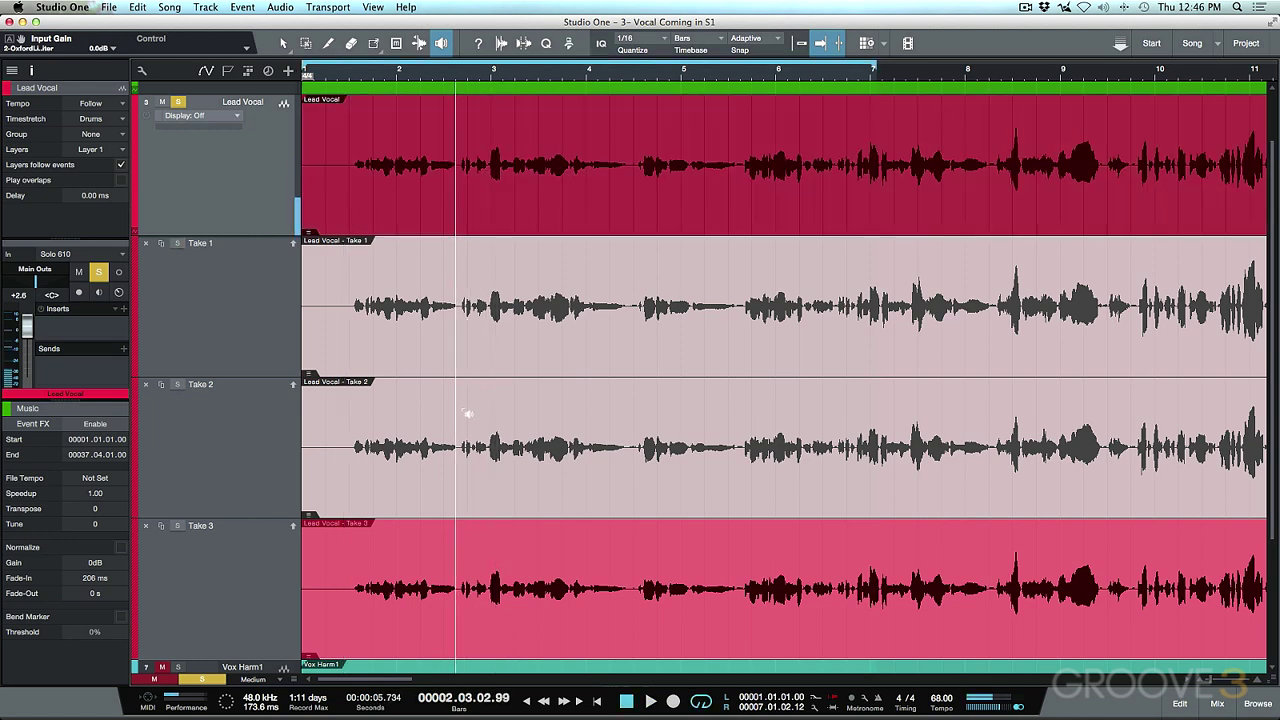
left_click(460, 417)
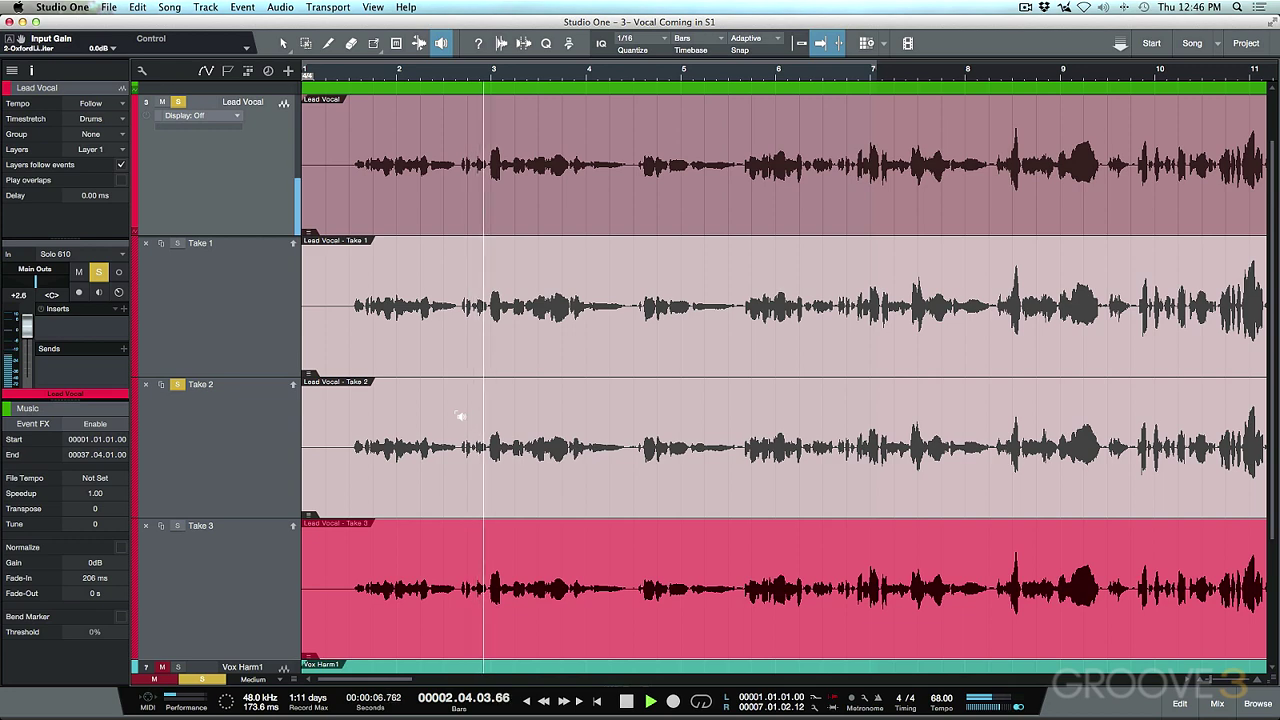
left_click(463, 569)
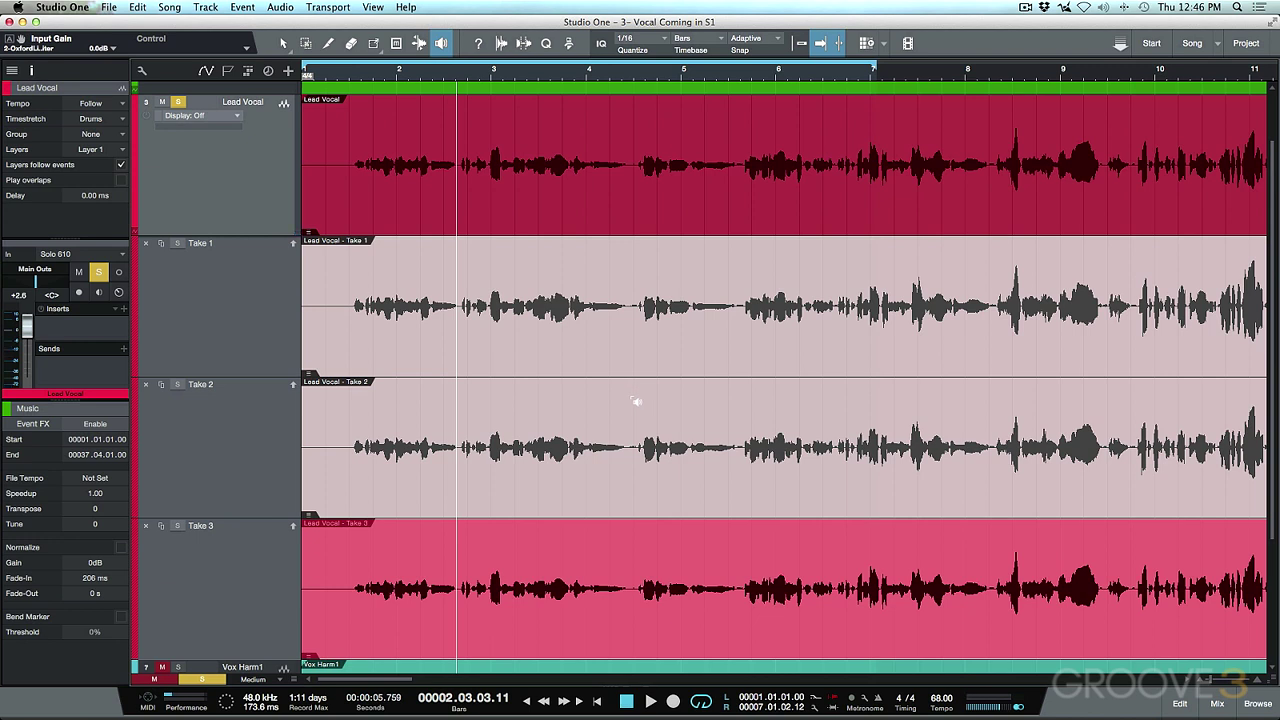
Step: Audition several spots between bars 4 and 6 across the three takes with the Listen Tool
left_click(632, 272)
left_click(644, 446)
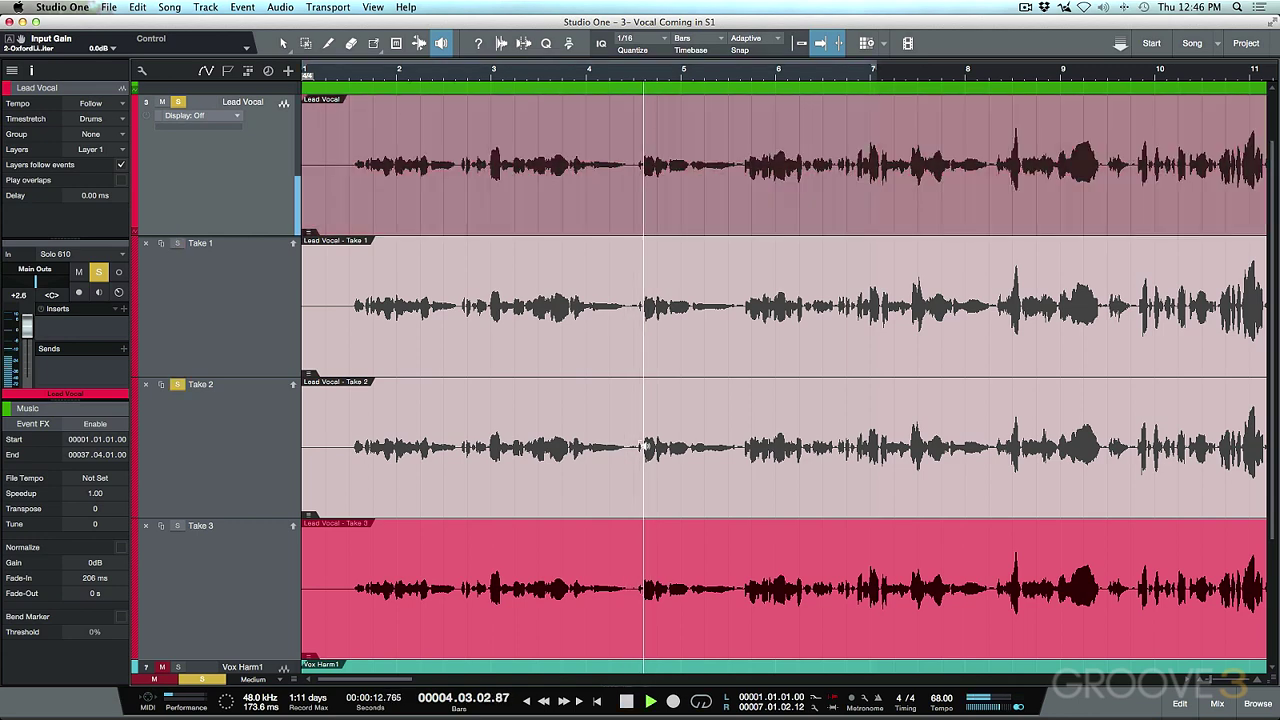
left_click(760, 537)
left_click(811, 318)
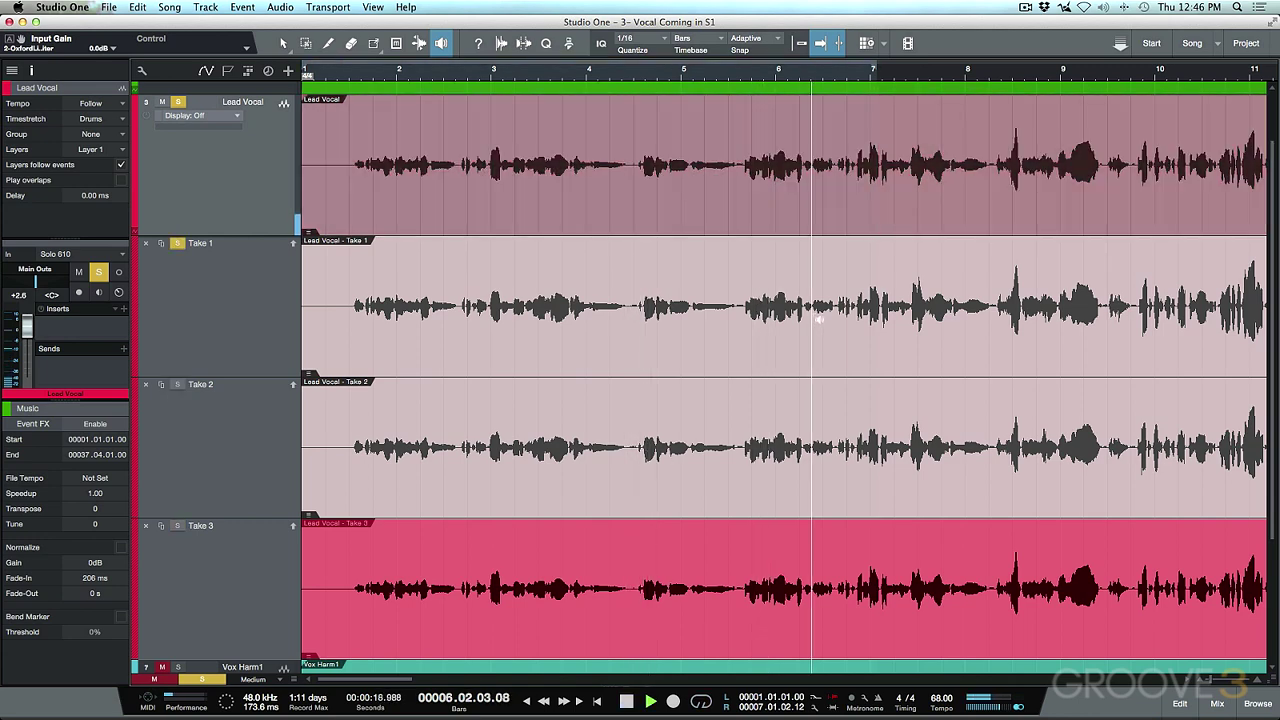
left_click(708, 432)
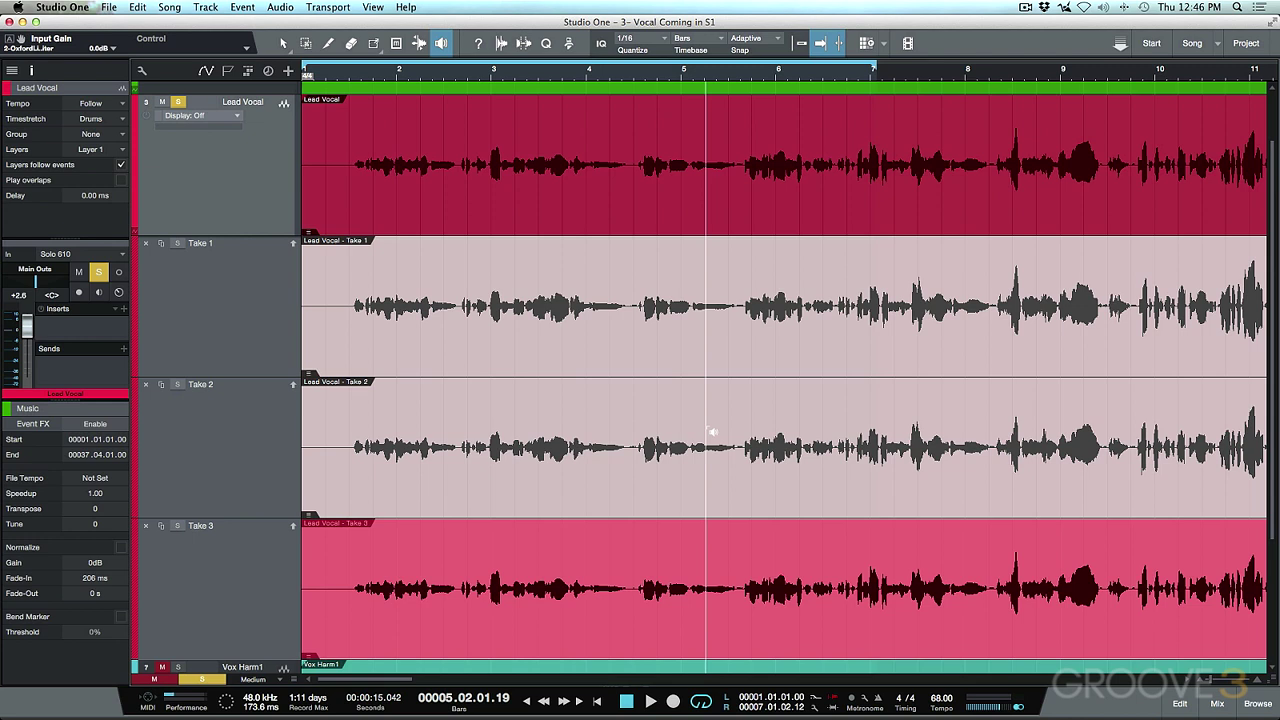
Step: Try swiping Take 2 from about mid-bar 4 to late bar 5 into the Lead Vocal comp, and undo it
key("1")
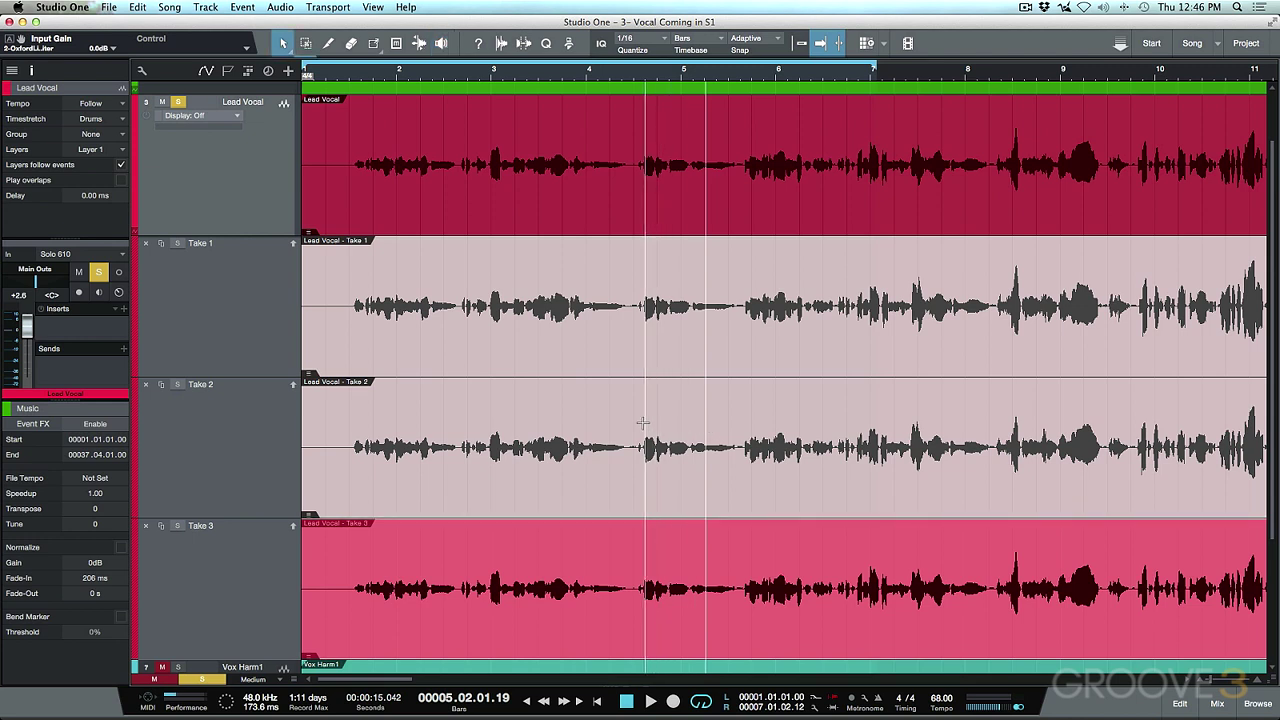
left_click_drag(628, 430, 753, 428)
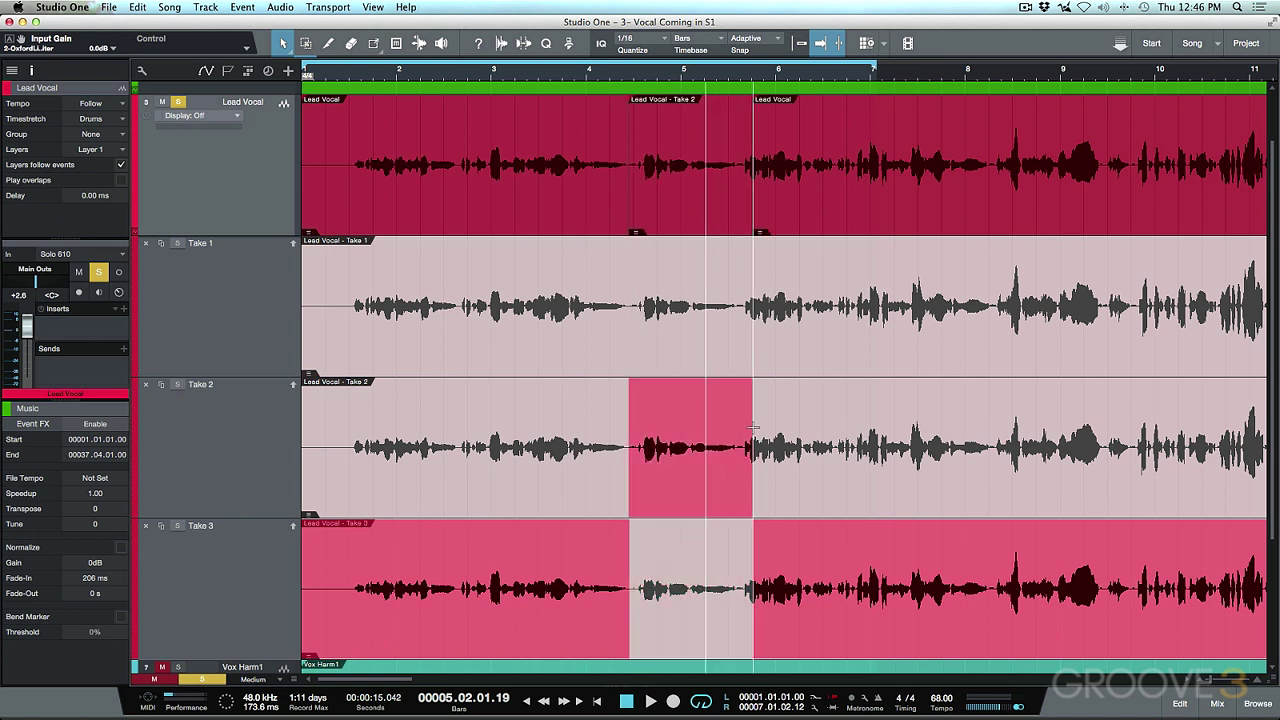
key("super+z")
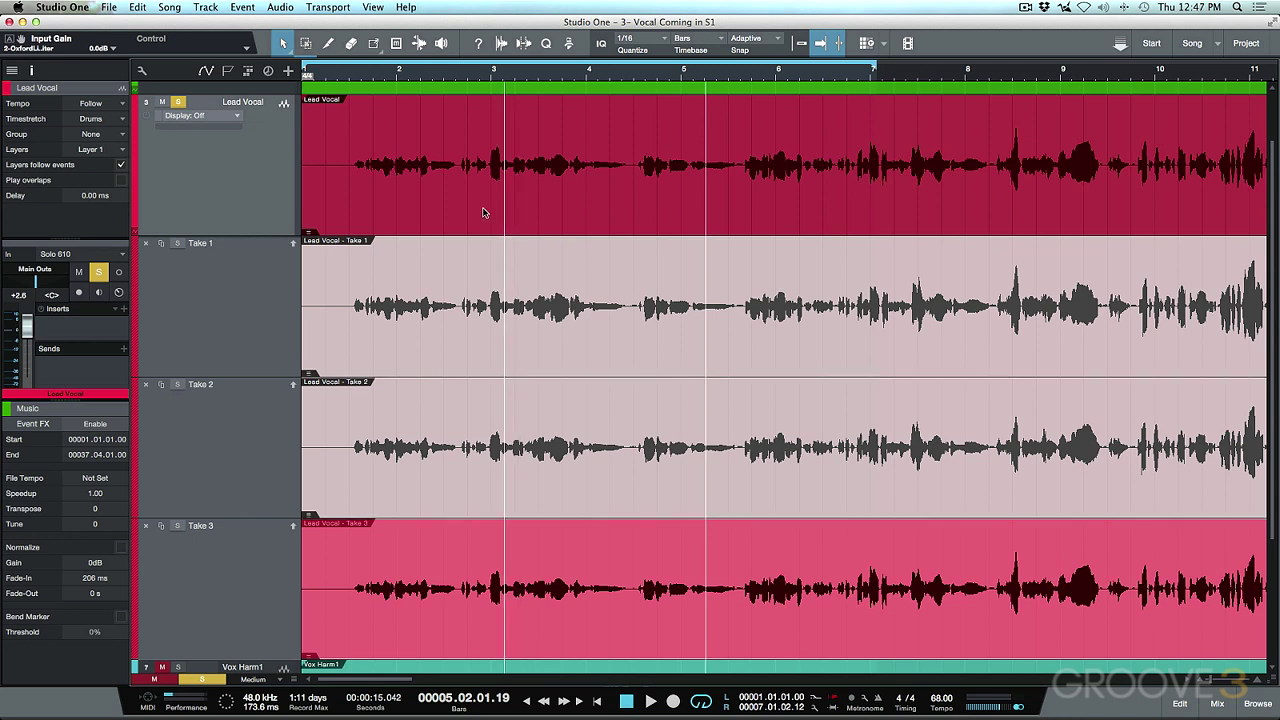
Step: Play the first vocal phrase of the Lead Vocal track from just before beat 1.3
left_click_drag(407, 80, 531, 251)
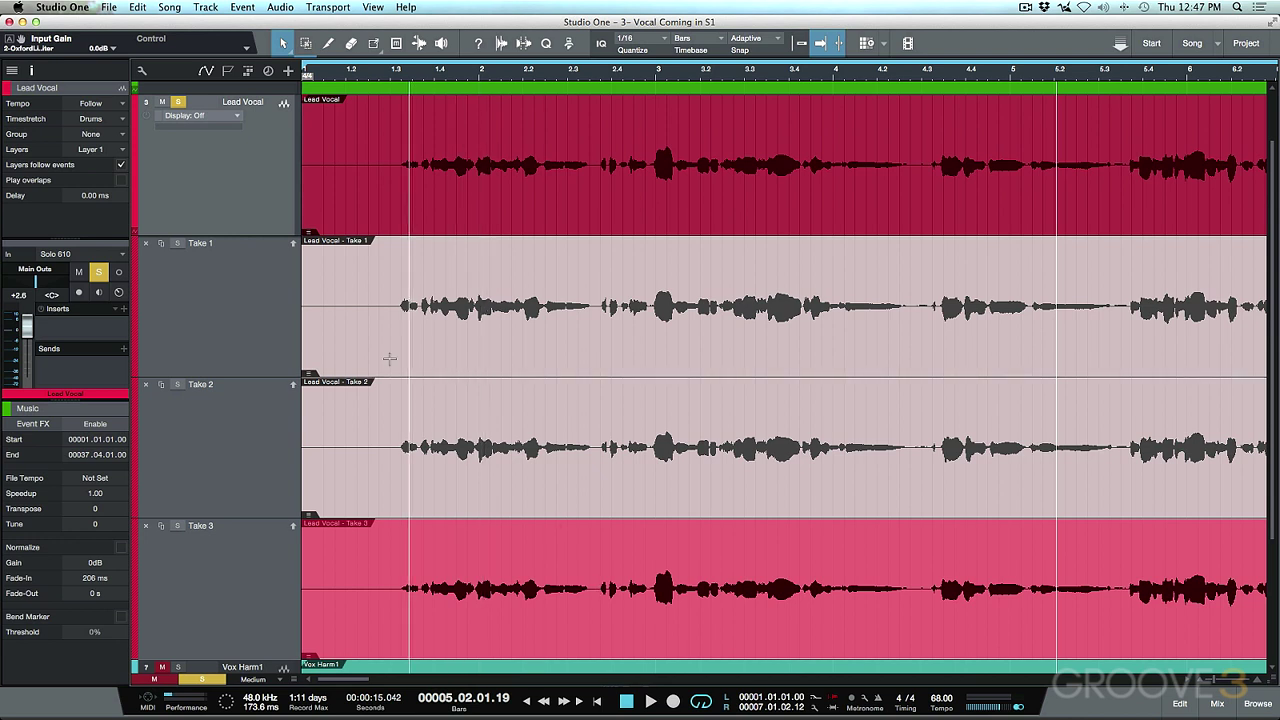
left_click(387, 79)
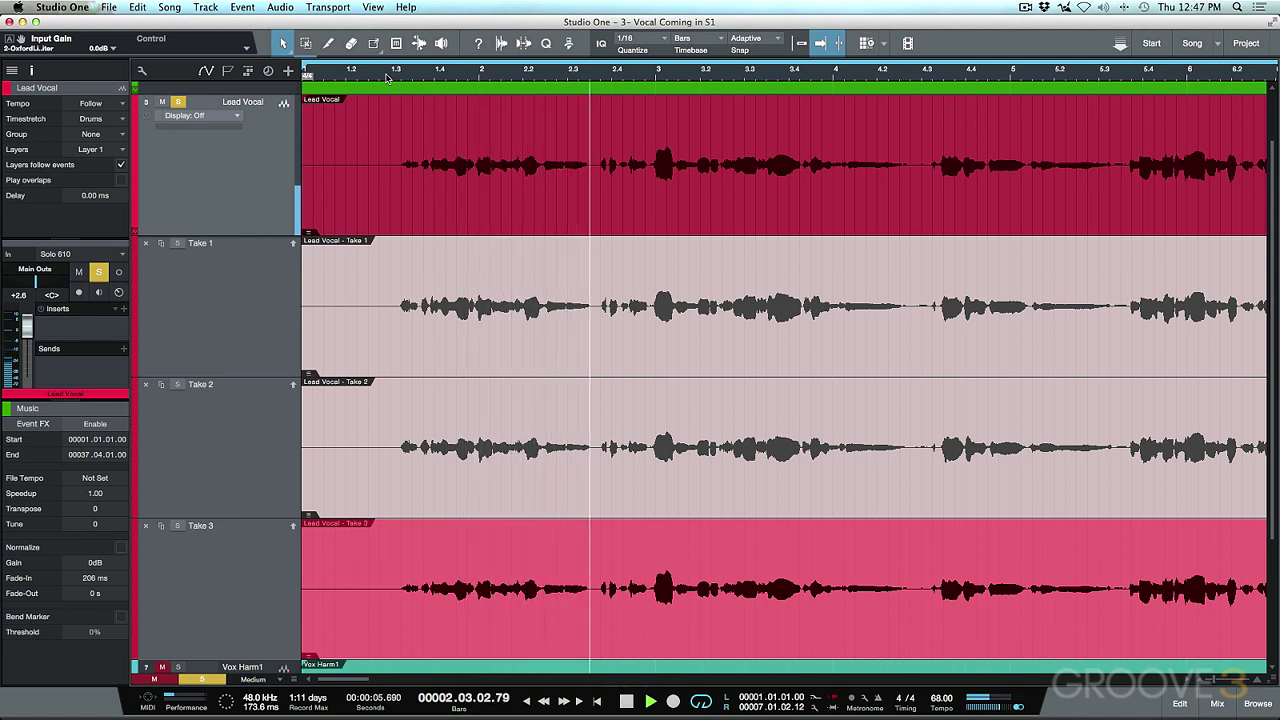
key("space")
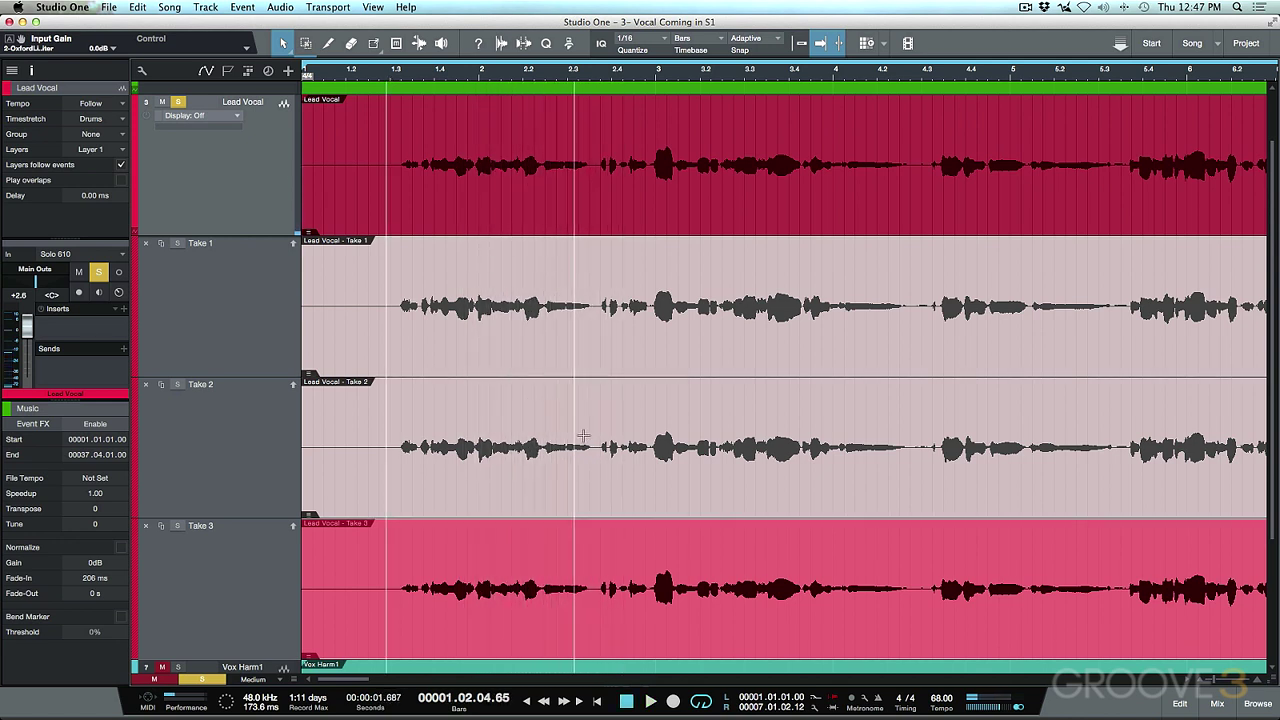
Step: Comp the first phrase of Take 2, from just before 1.3 to past 2.3, into the Lead Vocal track and play it back
left_click_drag(596, 425, 385, 436)
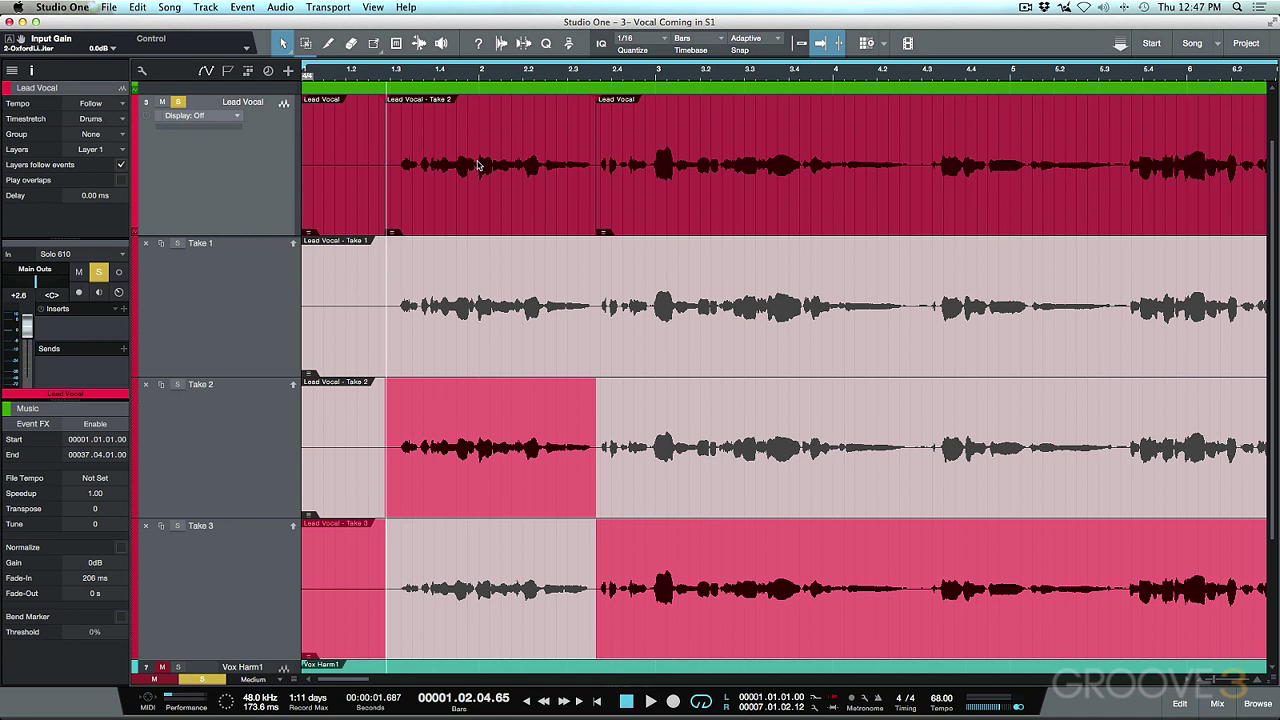
key("space")
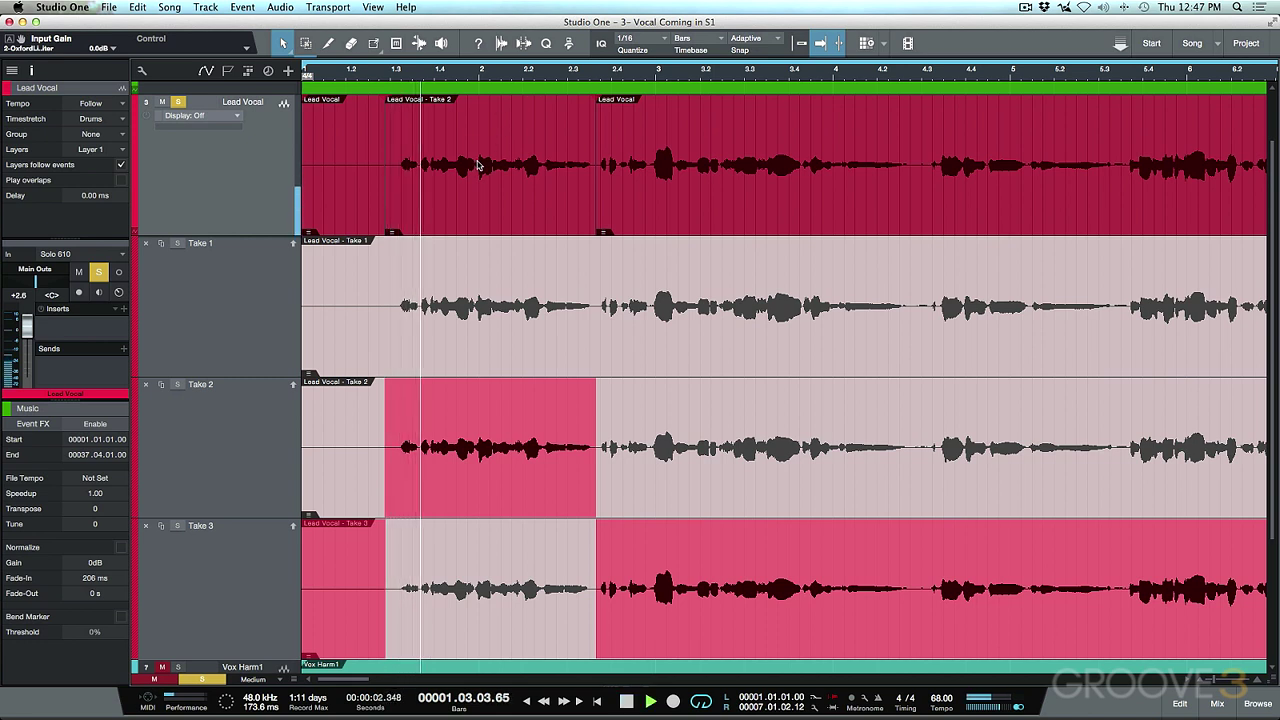
key("space")
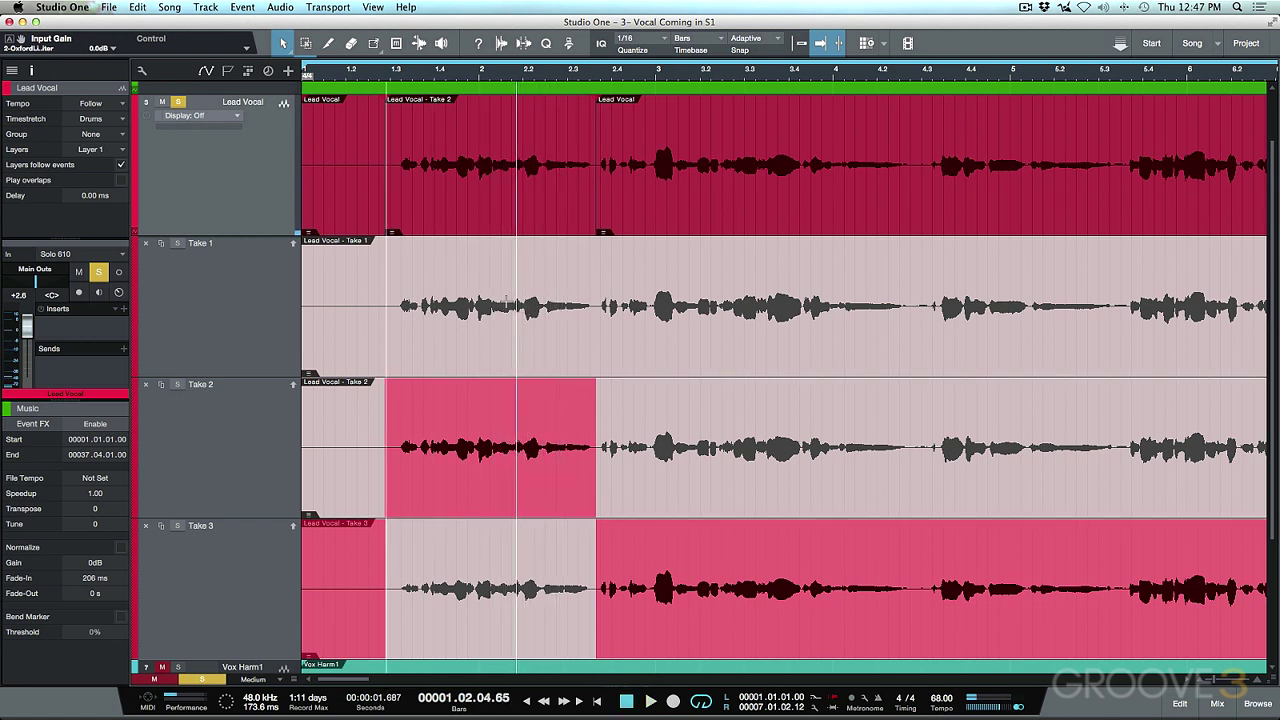
Step: Compare the first comped phrase by switching it to Take 1, Take 2 and Take 3 with playback, ending on Take 2
left_click(490, 325)
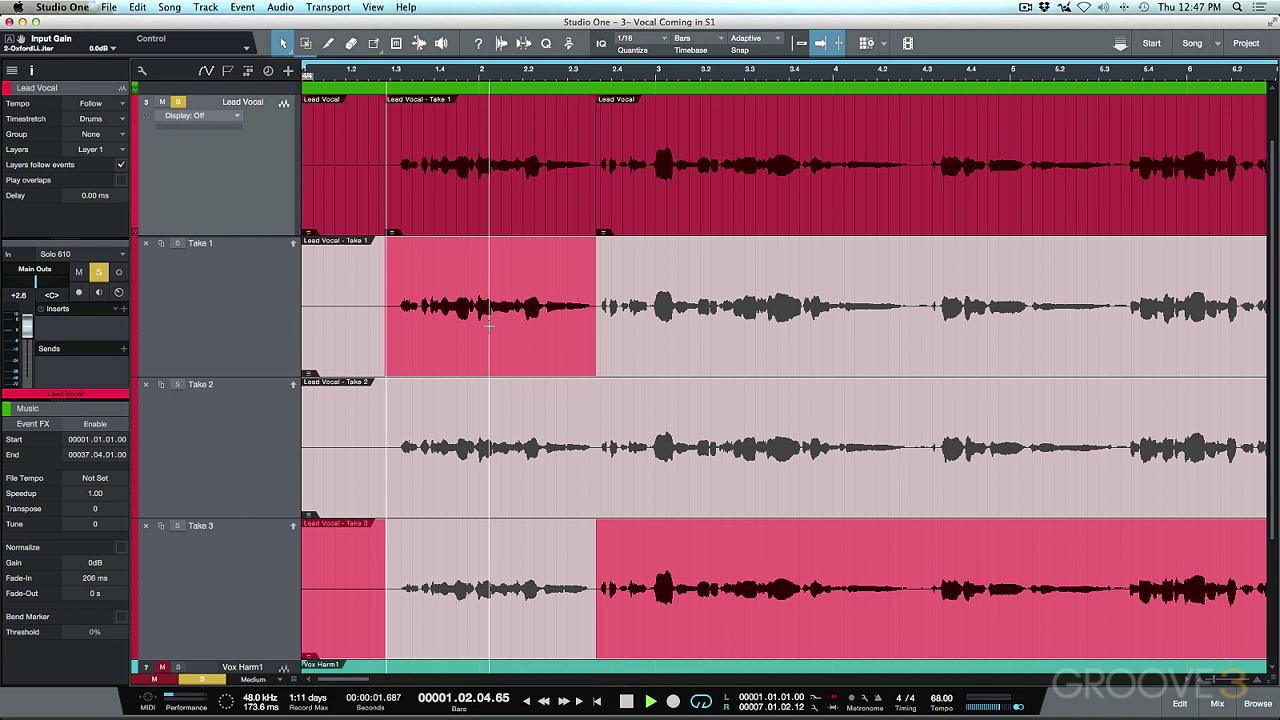
key("space")
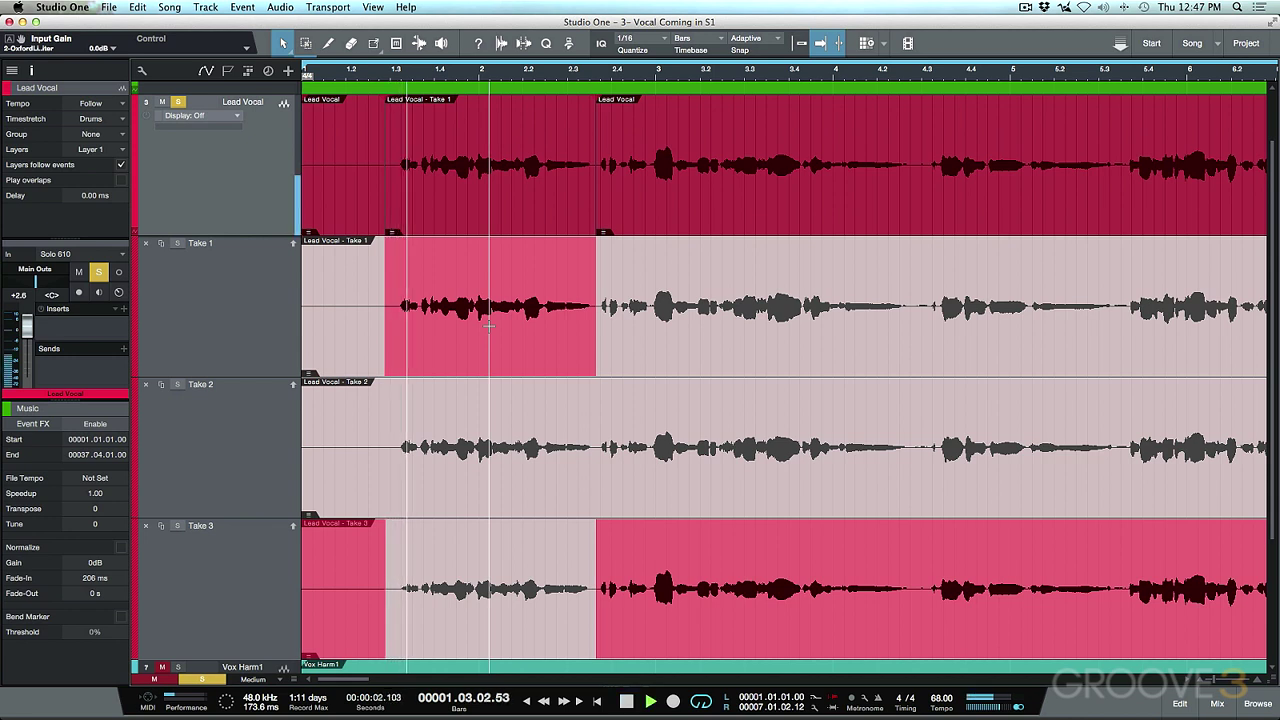
left_click(496, 425)
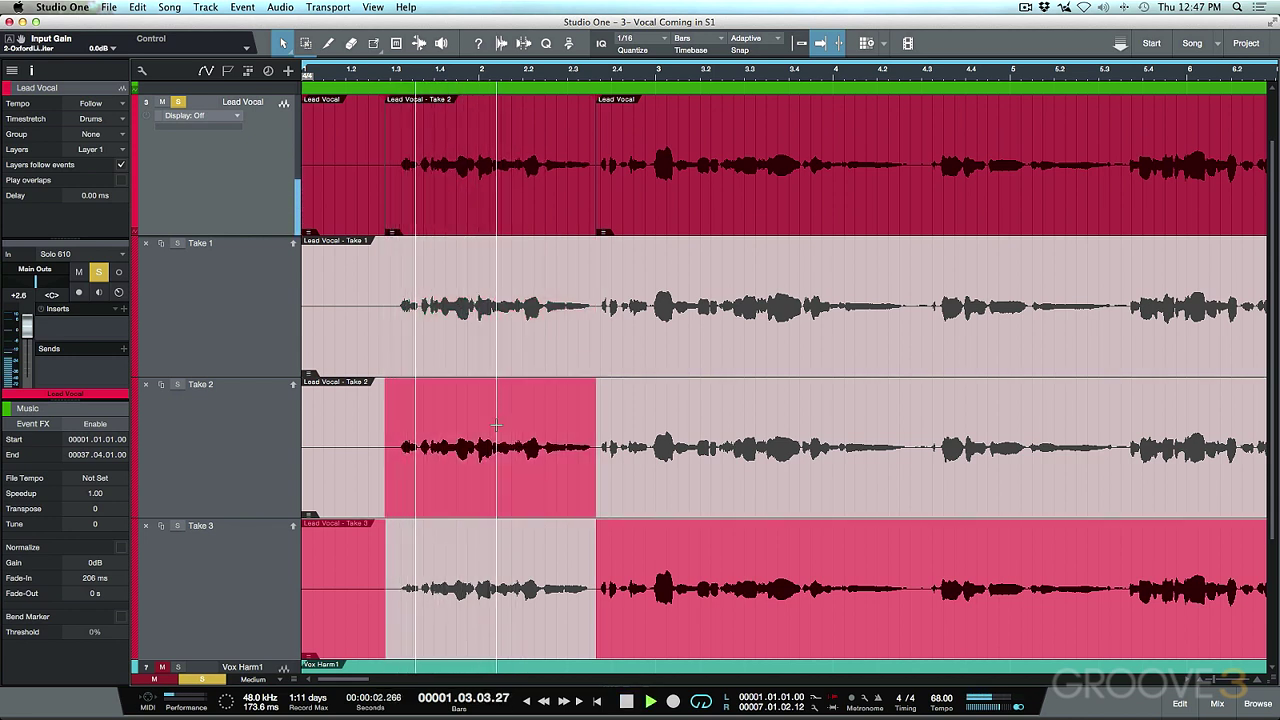
key("space")
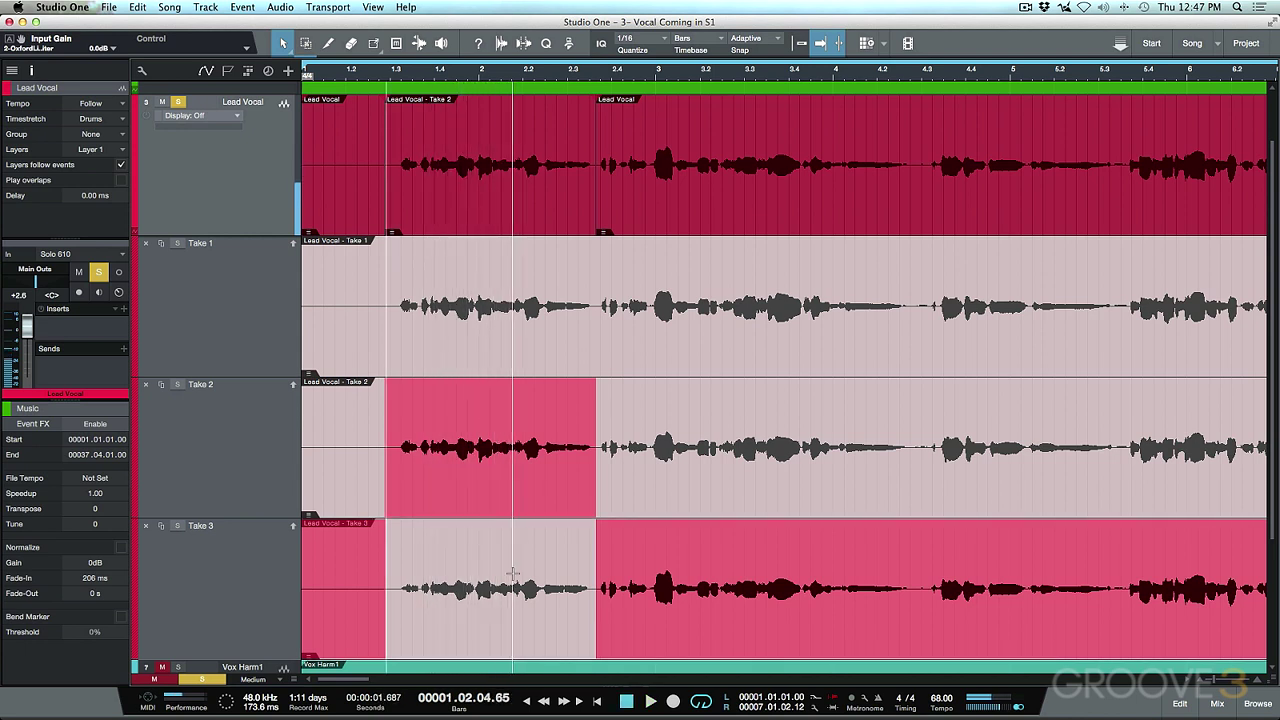
left_click(511, 572)
key("space")
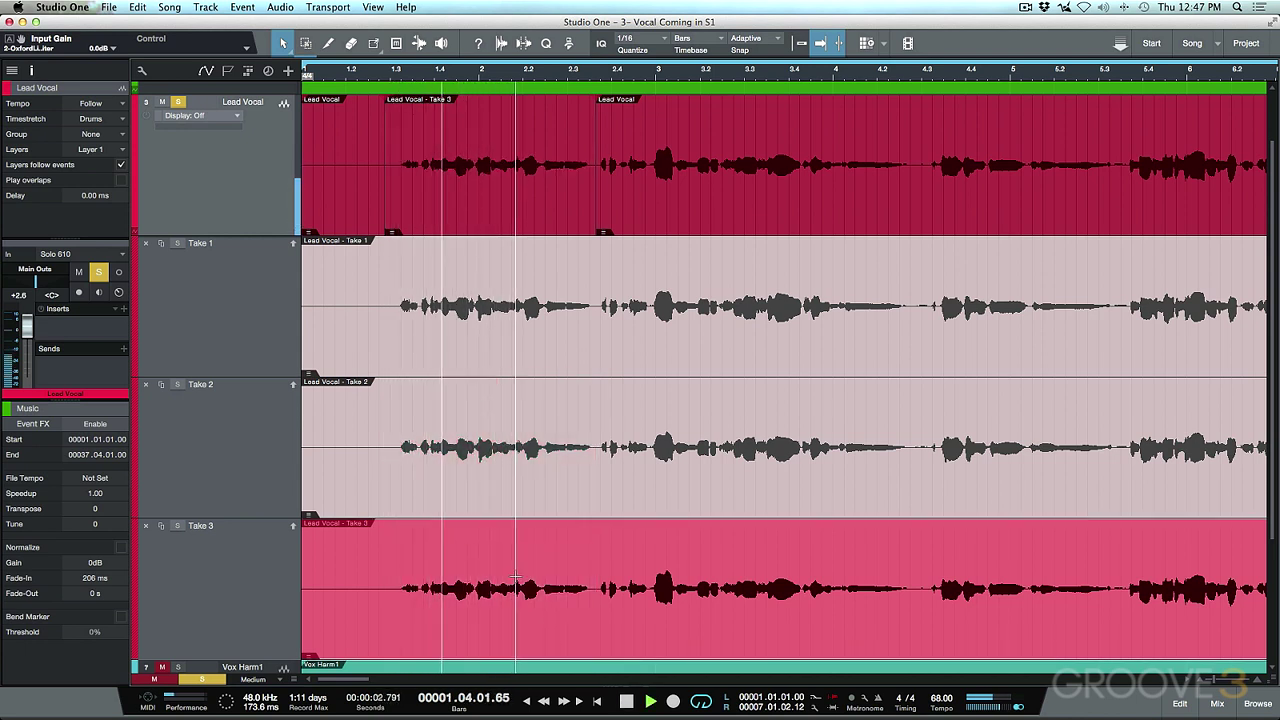
key("space")
left_click(497, 489)
key("space")
key("space")
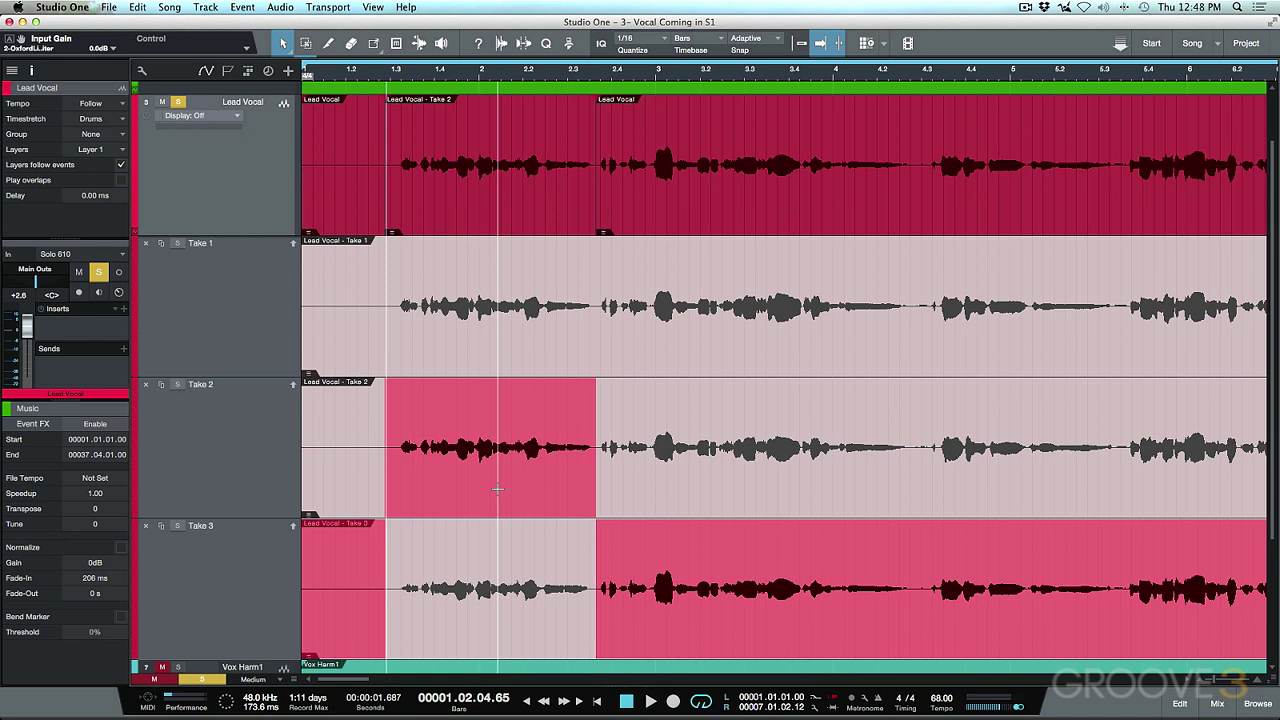
Step: Extend the comped Take 2 section back to the start of the event and play the following phrase from beat 2.3
left_click_drag(386, 454, 284, 455)
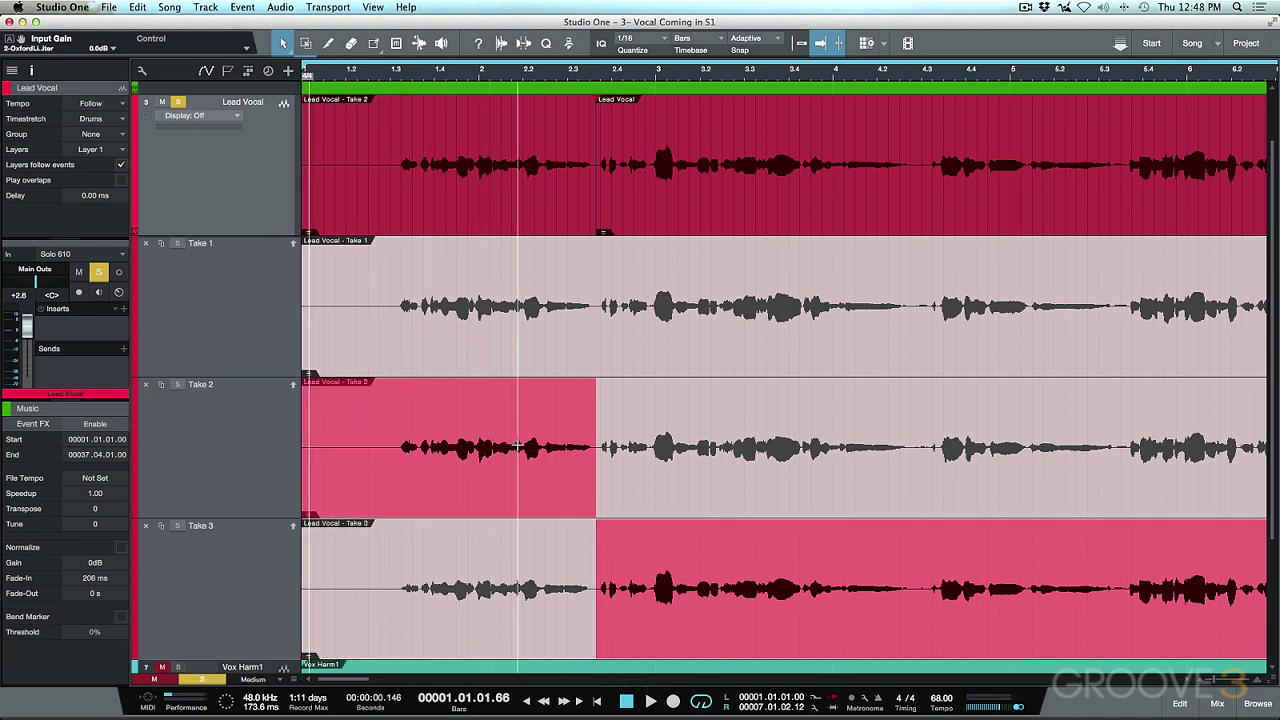
left_click(573, 72)
scroll(563, 217, "right", 5)
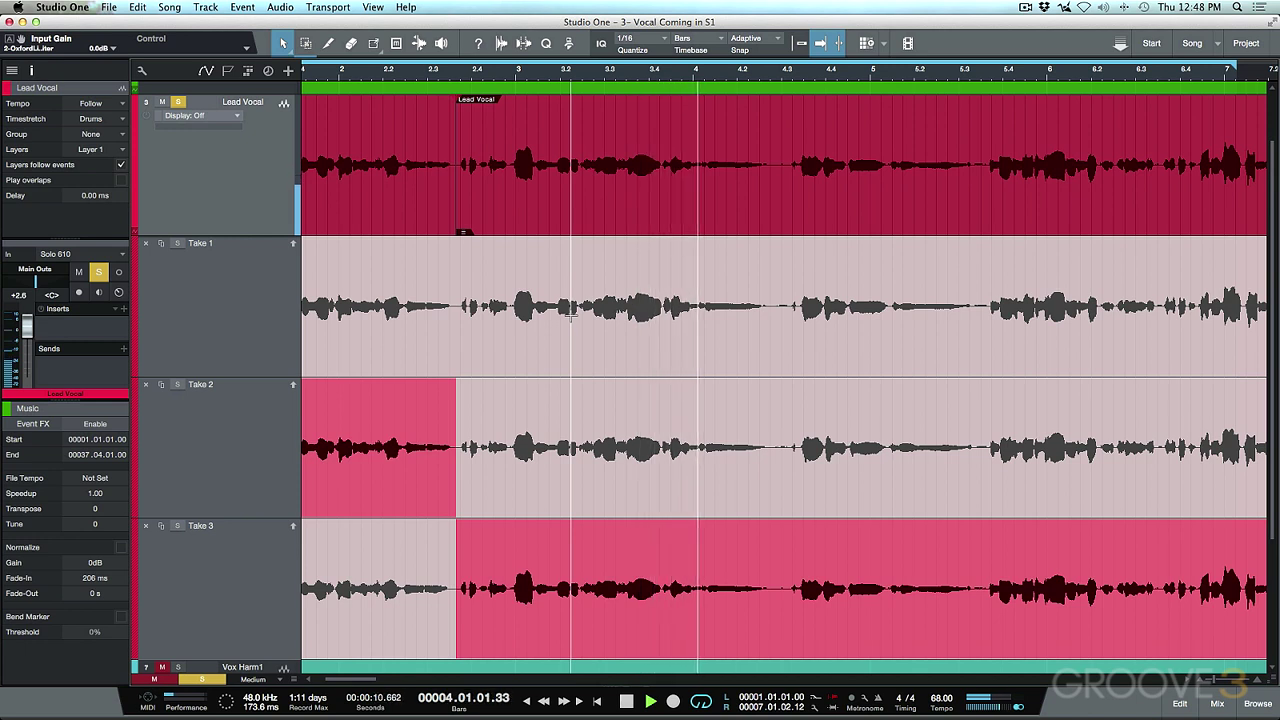
key("space")
Step: Comp Take 1 from between beats 2.3 and 2.4 to just before 4.3 and play the phrase
left_click_drag(476, 290, 773, 345)
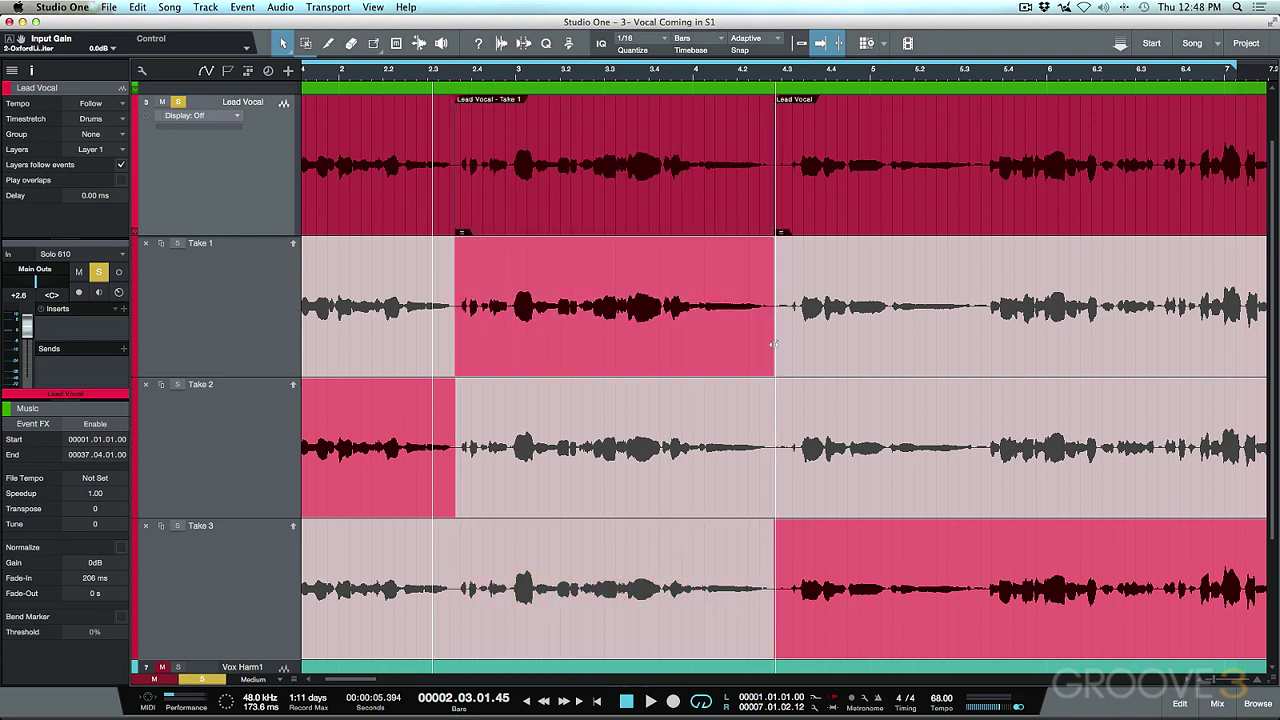
key("space")
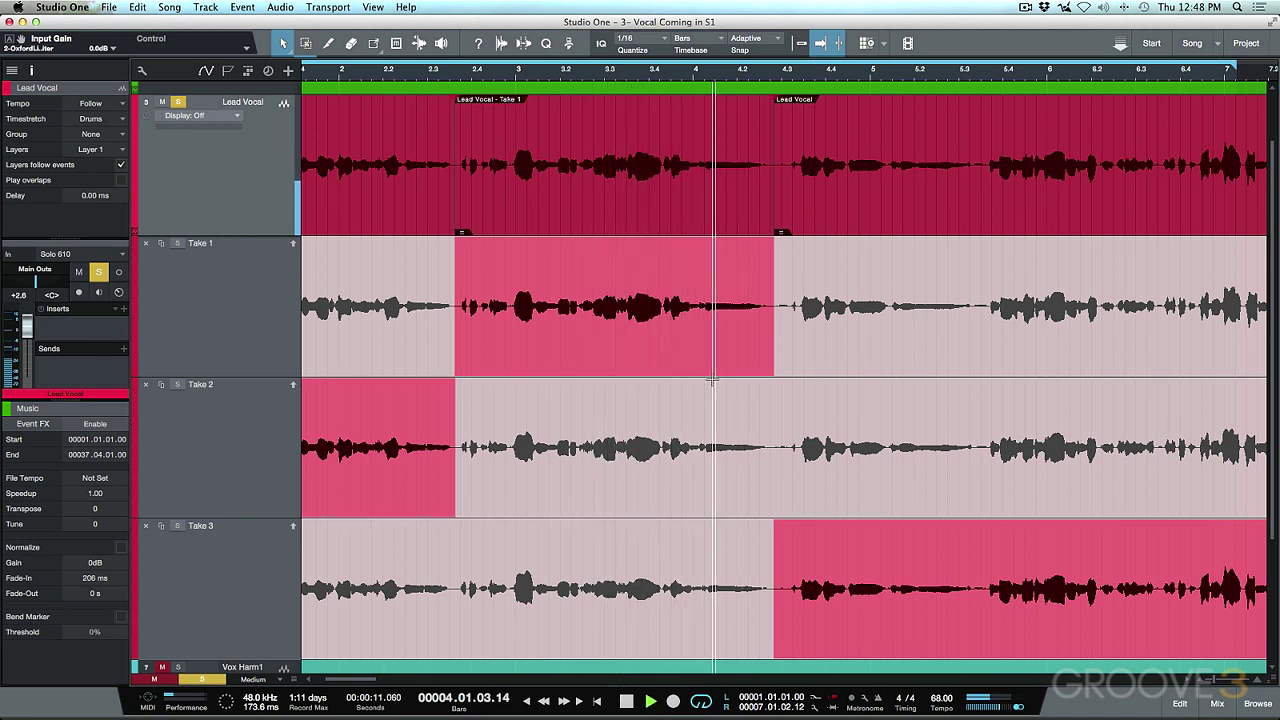
key("space")
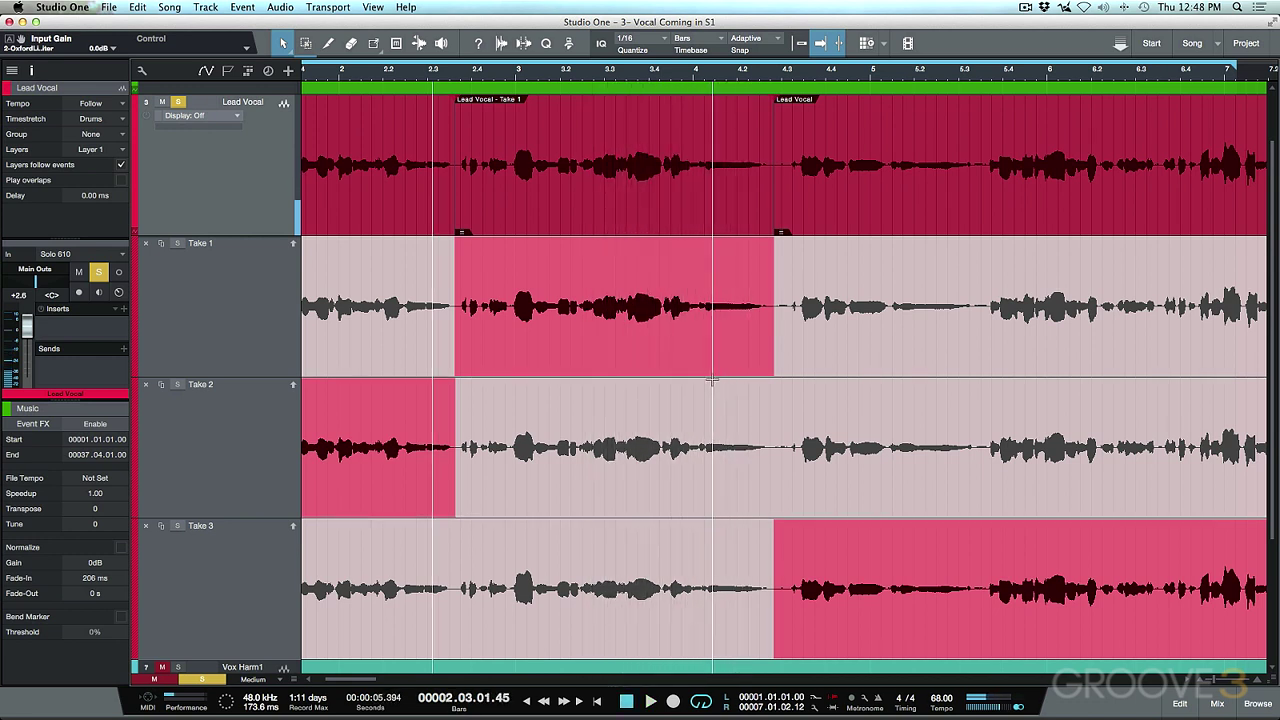
Step: Switch the second comped phrase to Take 3 and play it back
left_click(600, 578)
key("space")
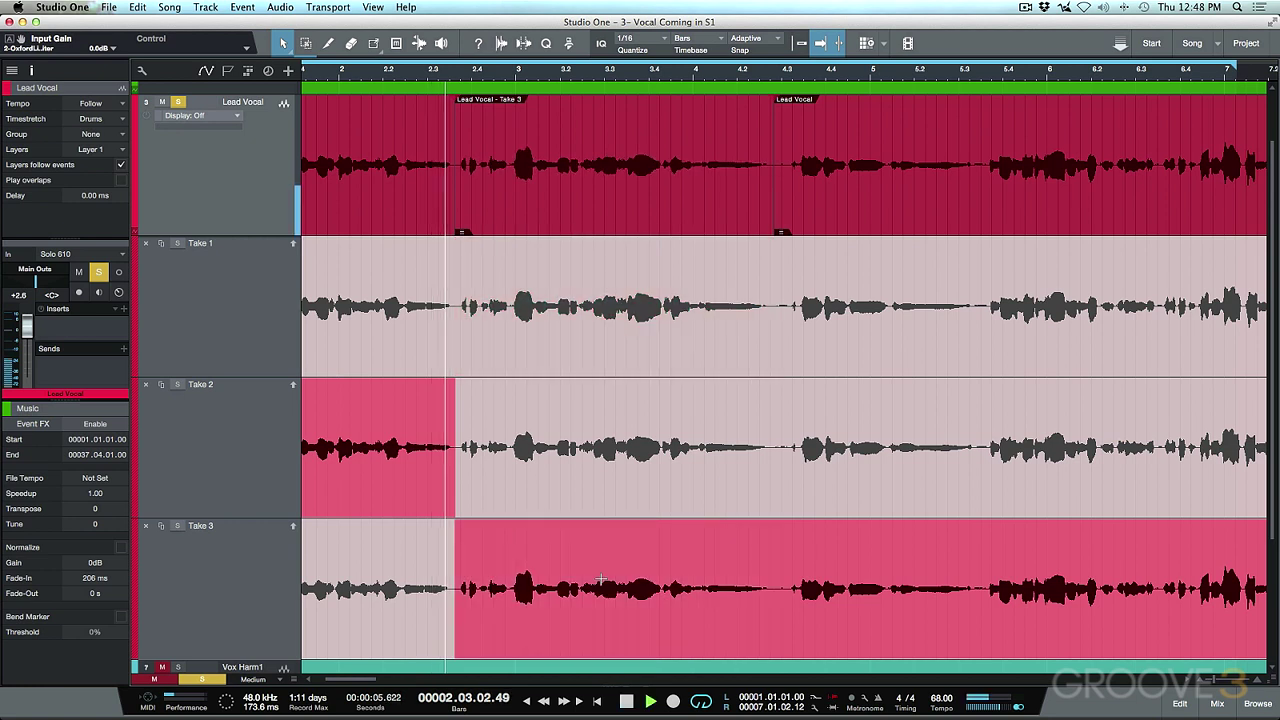
key("space")
Step: Switch the second comped phrase to Take 2 and play it back
left_click(606, 473)
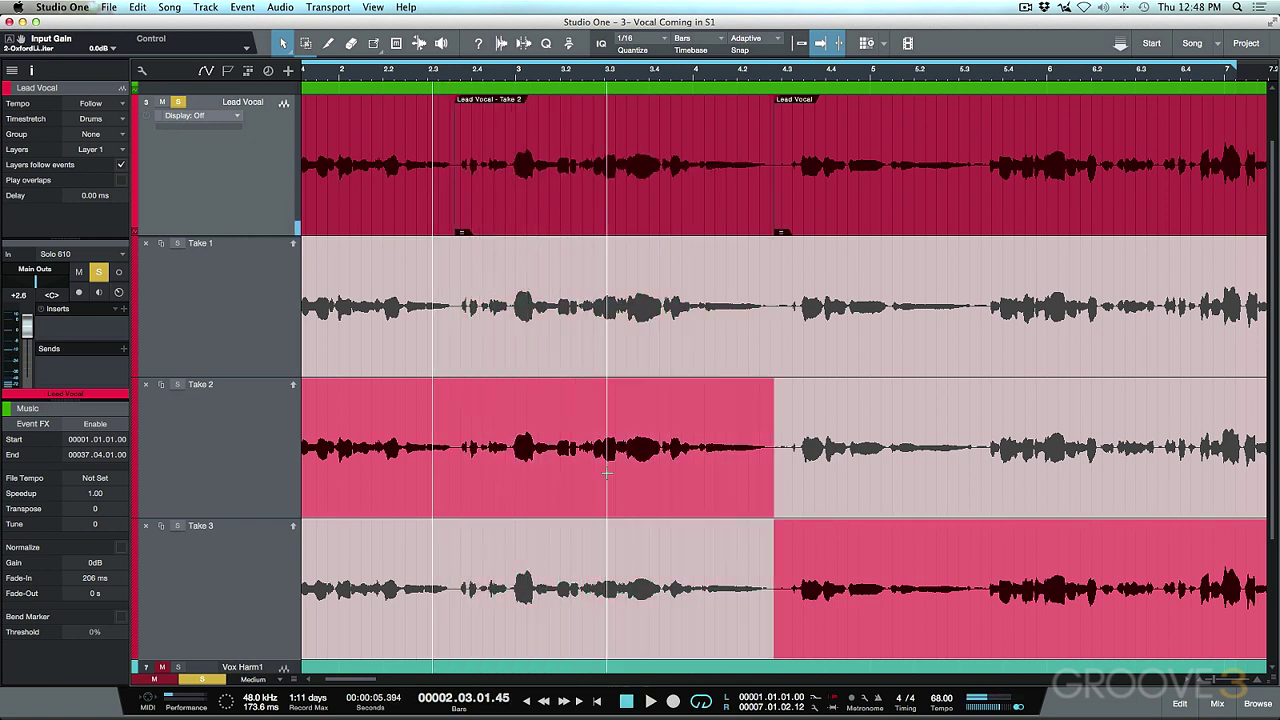
key("space")
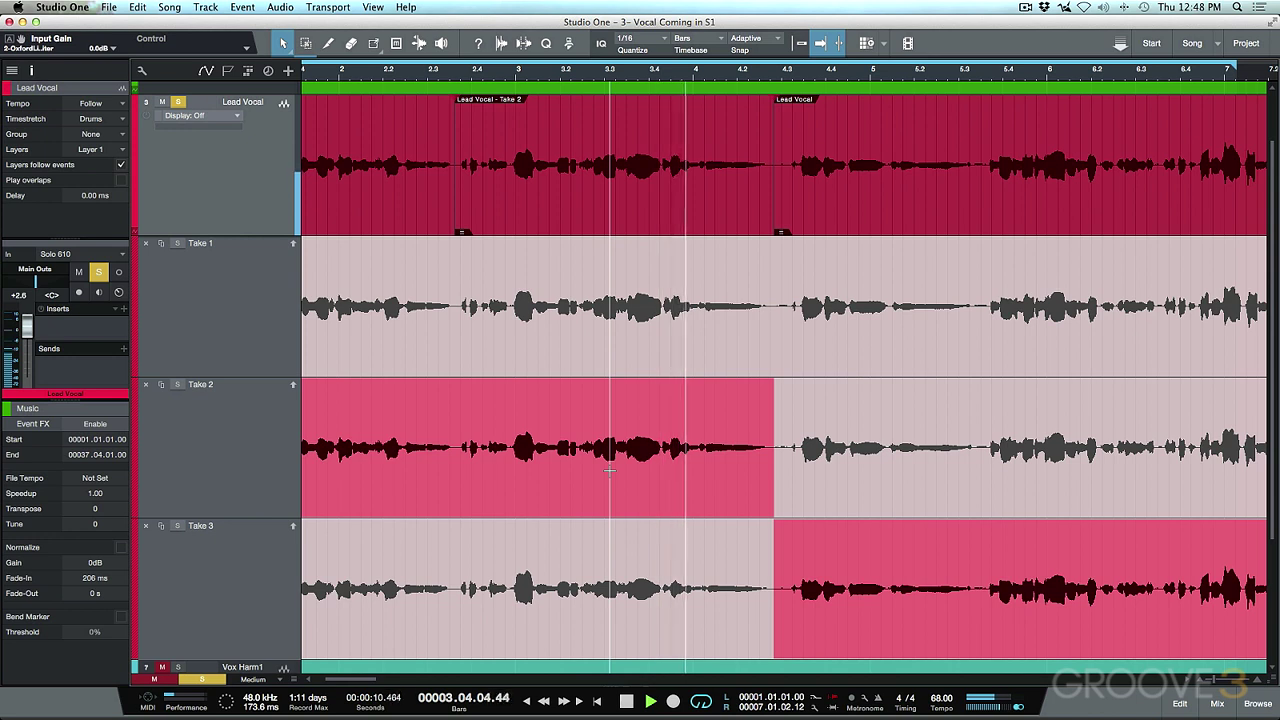
key("space")
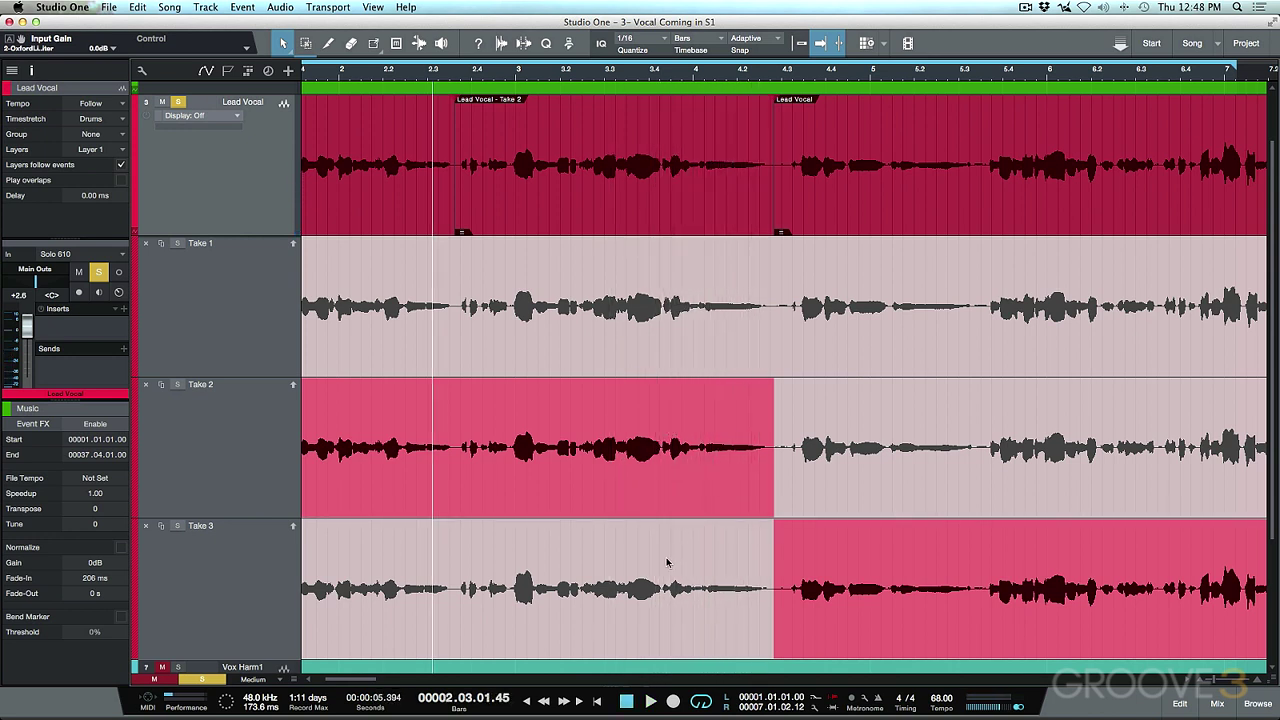
Step: Comp the phrase ending from Take 3, from just after beat 3.4 to beat 4.3, and play across the new transition
left_click_drag(688, 88, 710, 618)
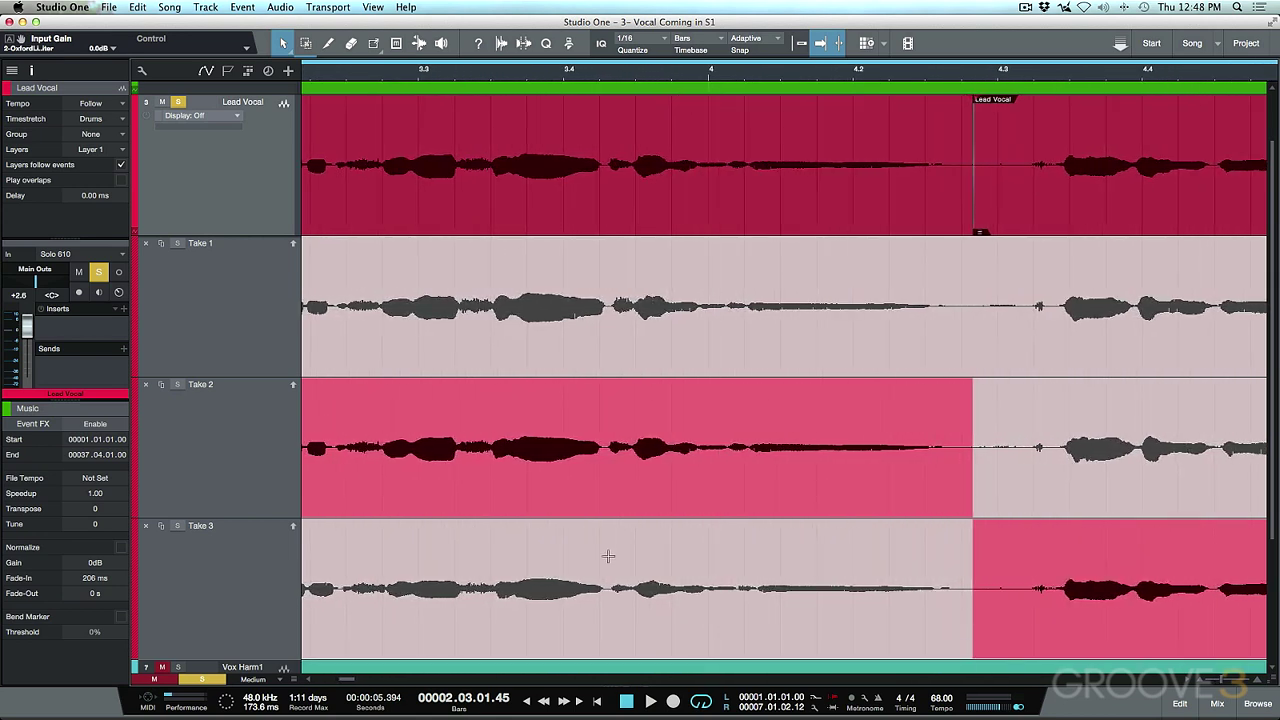
left_click_drag(608, 556, 1000, 570)
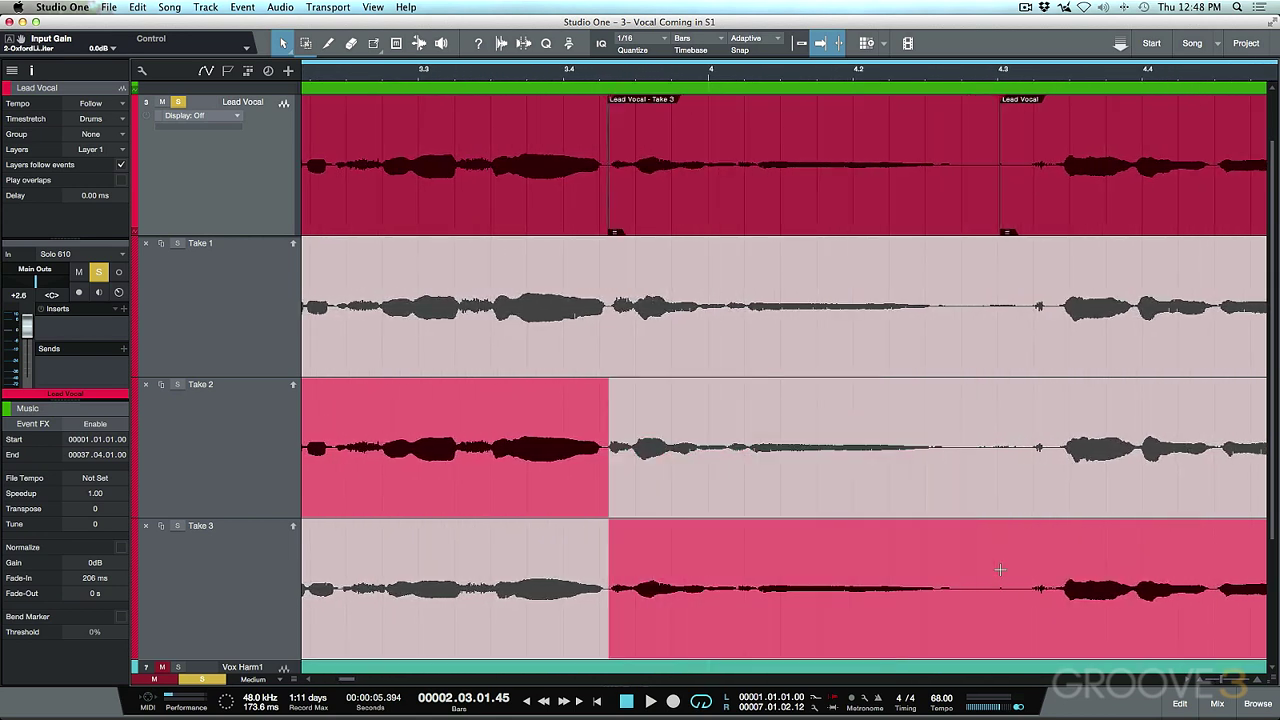
left_click(488, 77)
key("space")
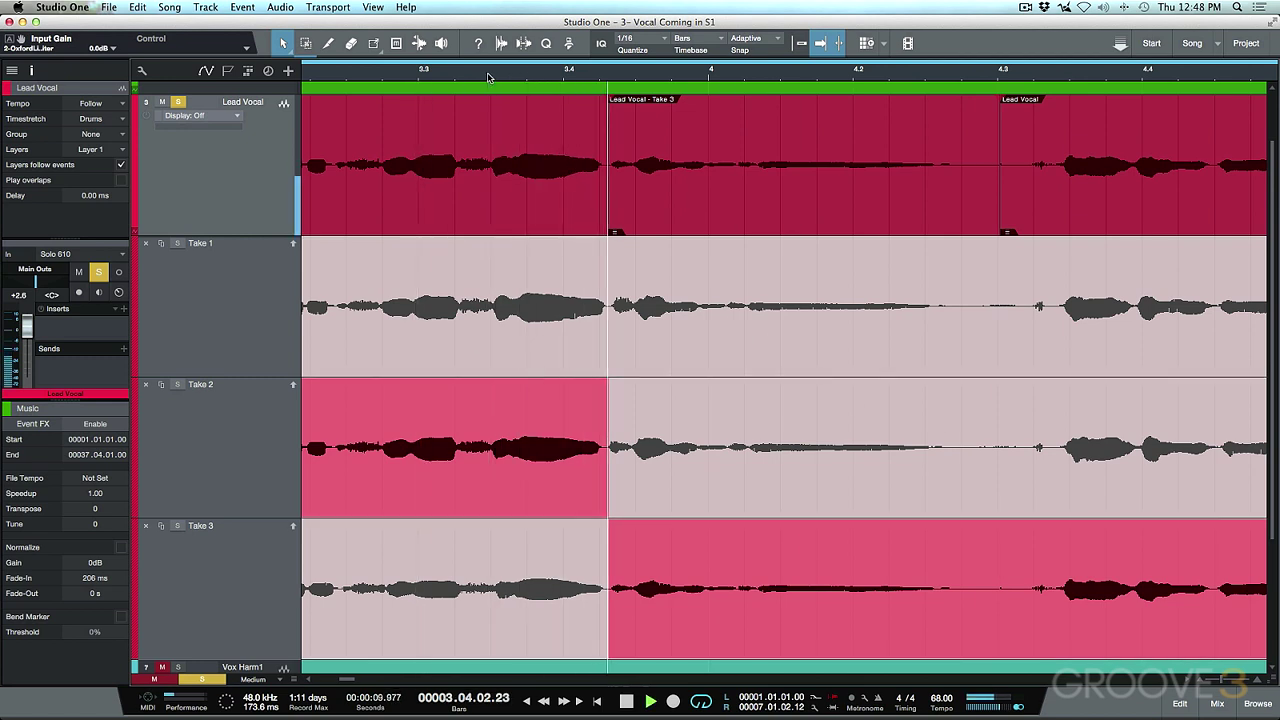
key("space")
key("space")
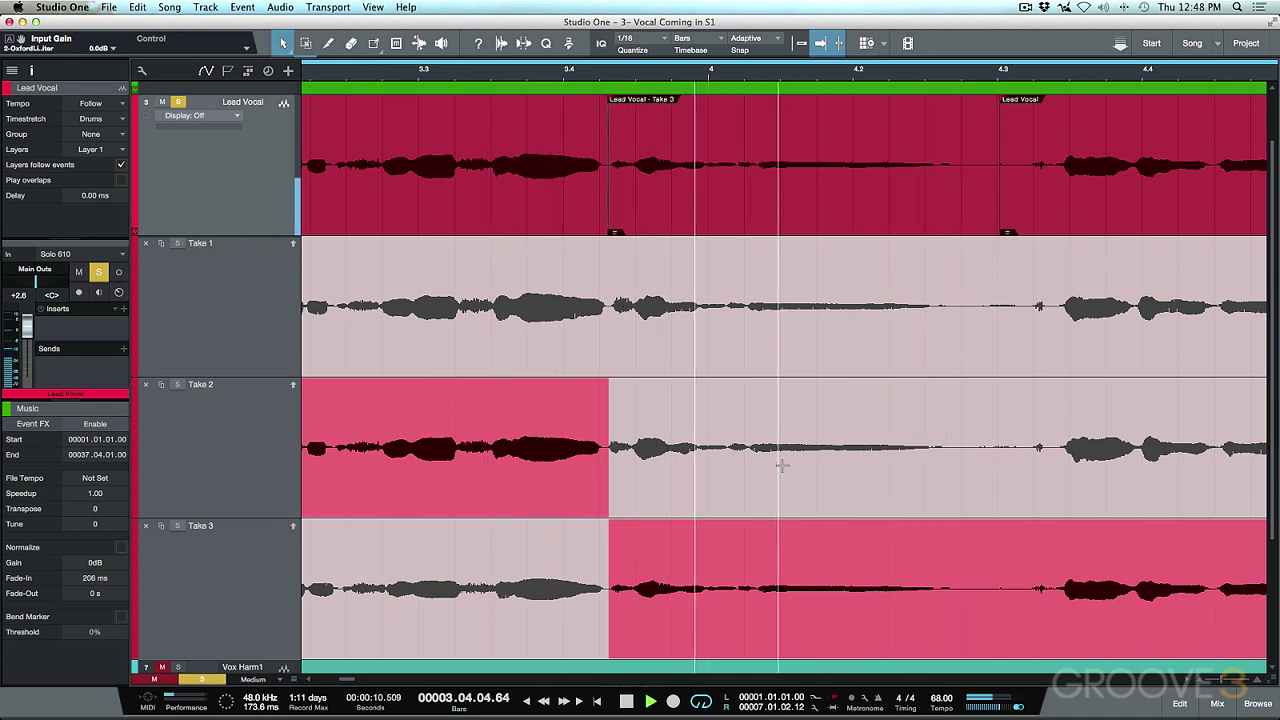
key("space")
Step: Compare Take 1 and Take 2 for the phrase ending between beats 3.4 and 4.3 with playback, and keep Take 1
left_click(804, 334)
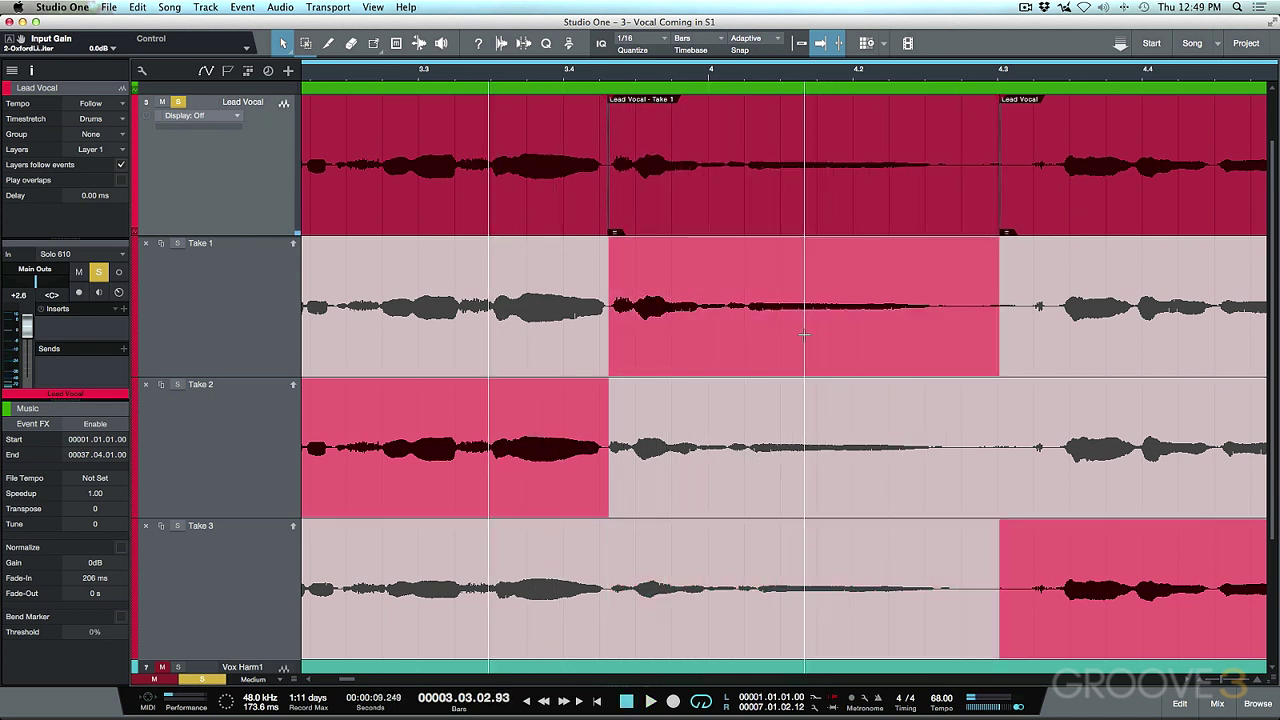
key("space")
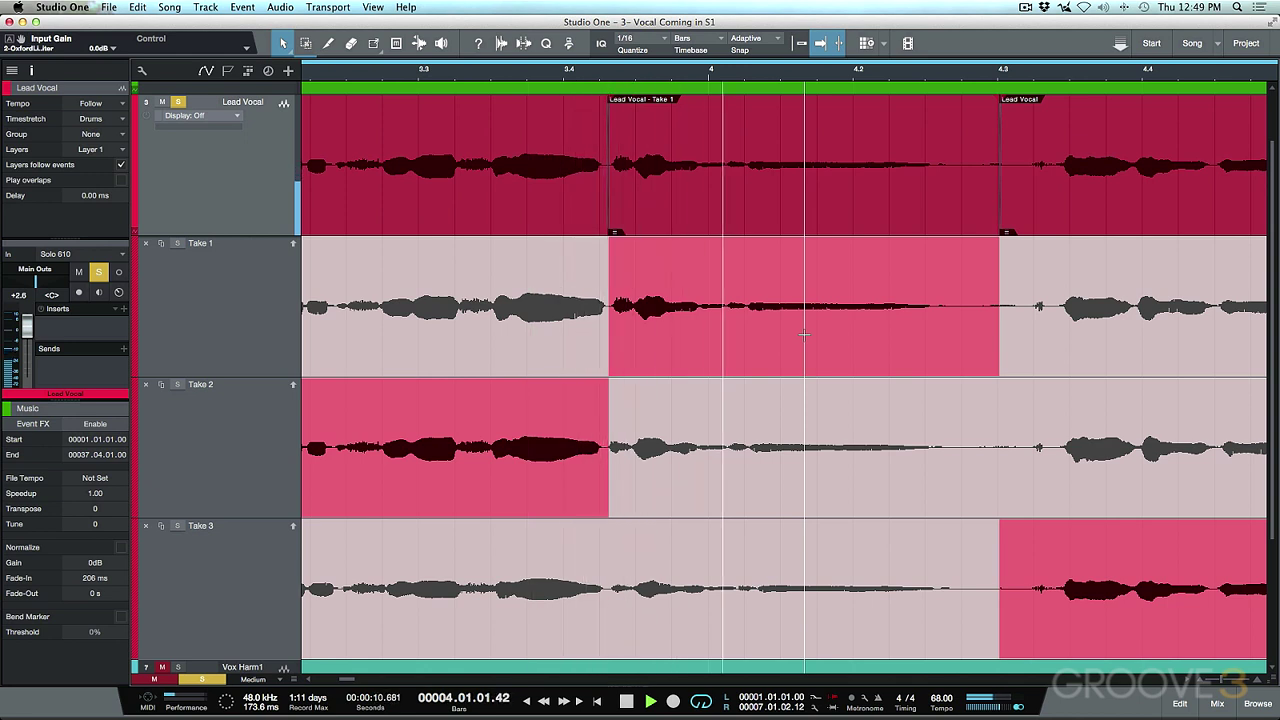
key("space")
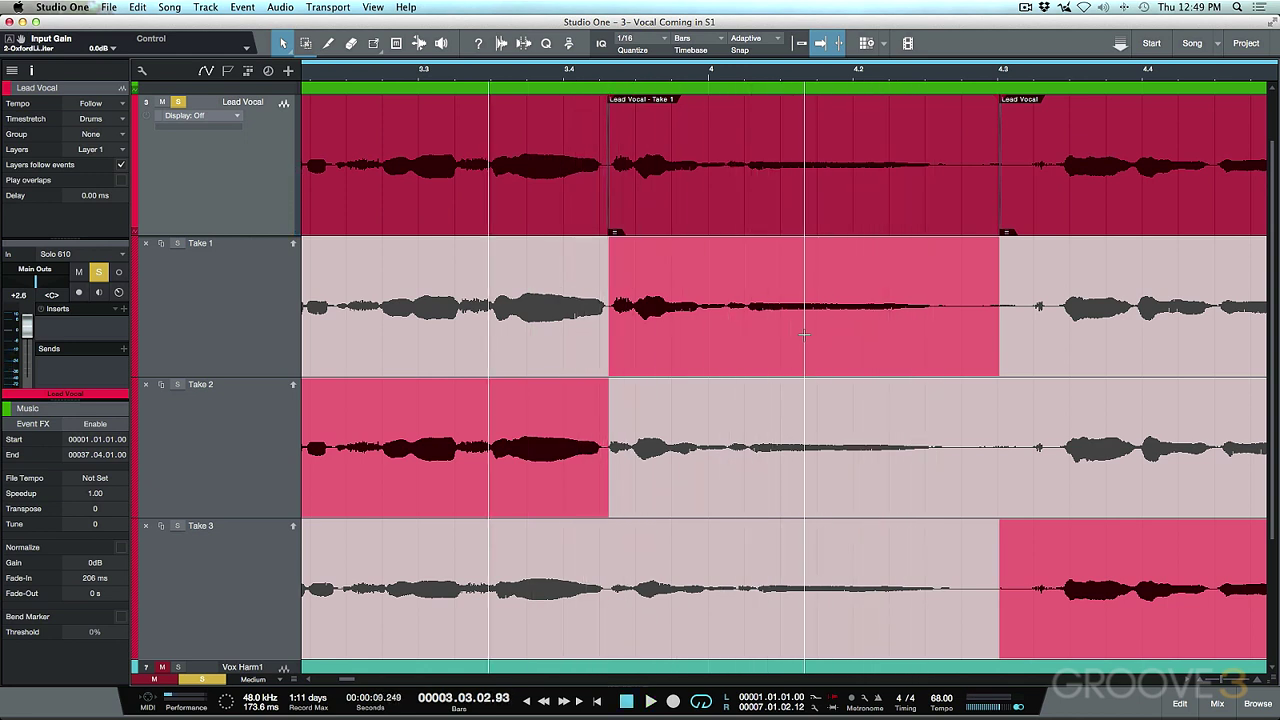
left_click(824, 453)
key("space")
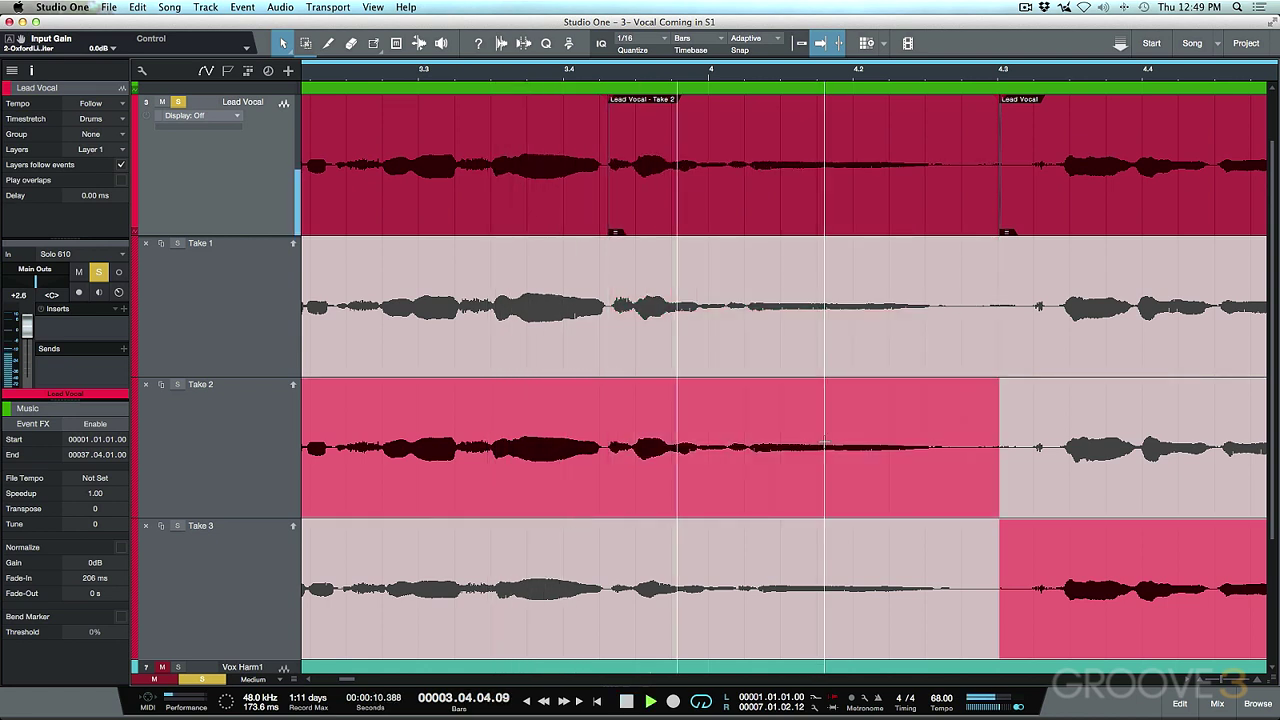
key("space")
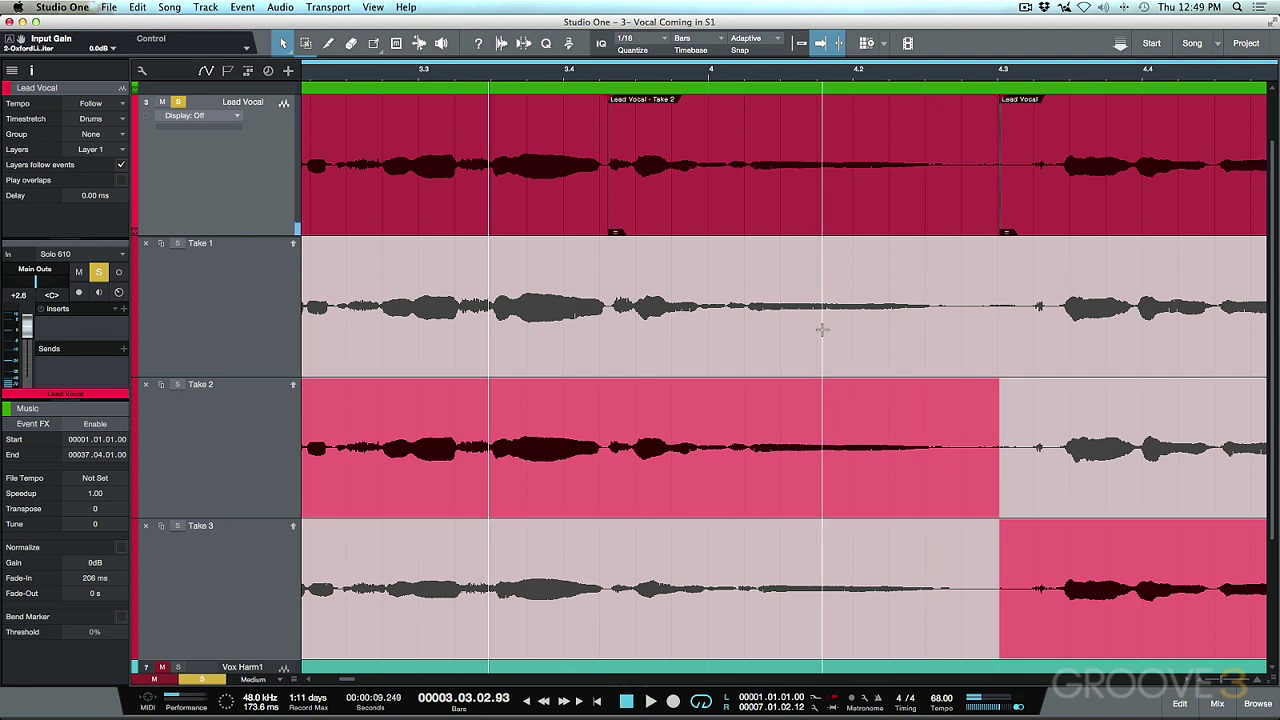
left_click(822, 330)
key("space")
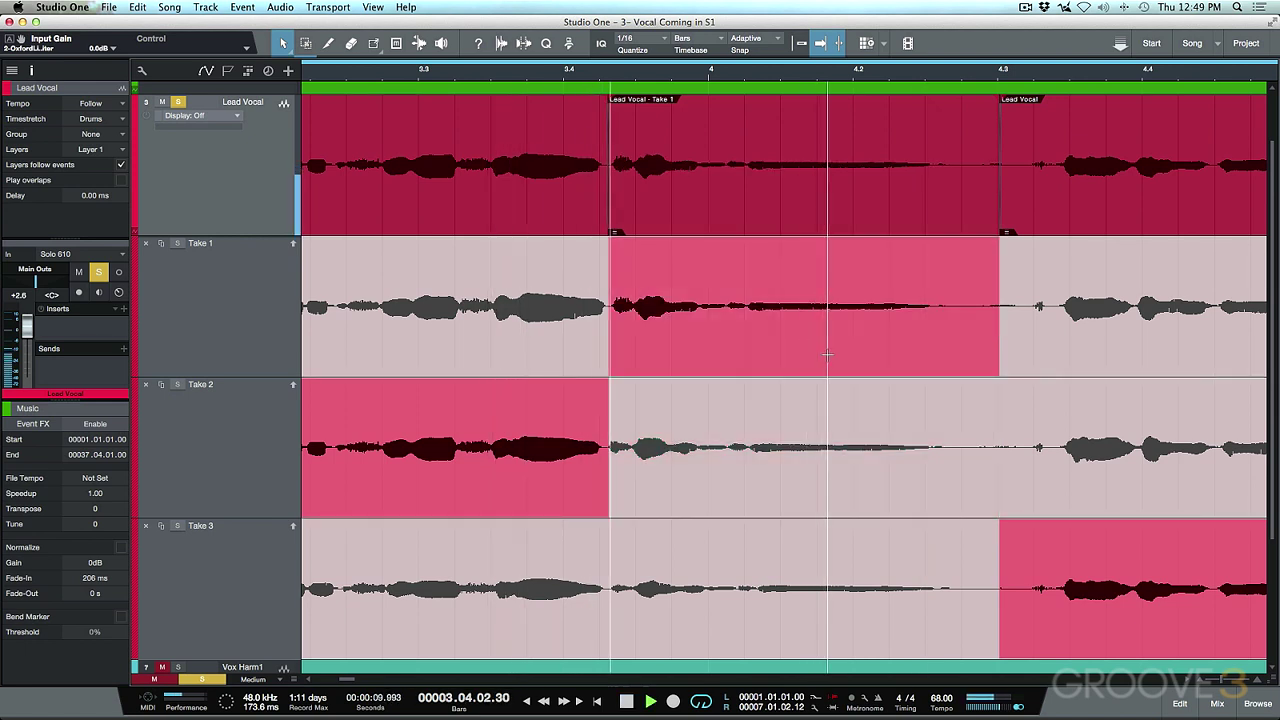
key("space")
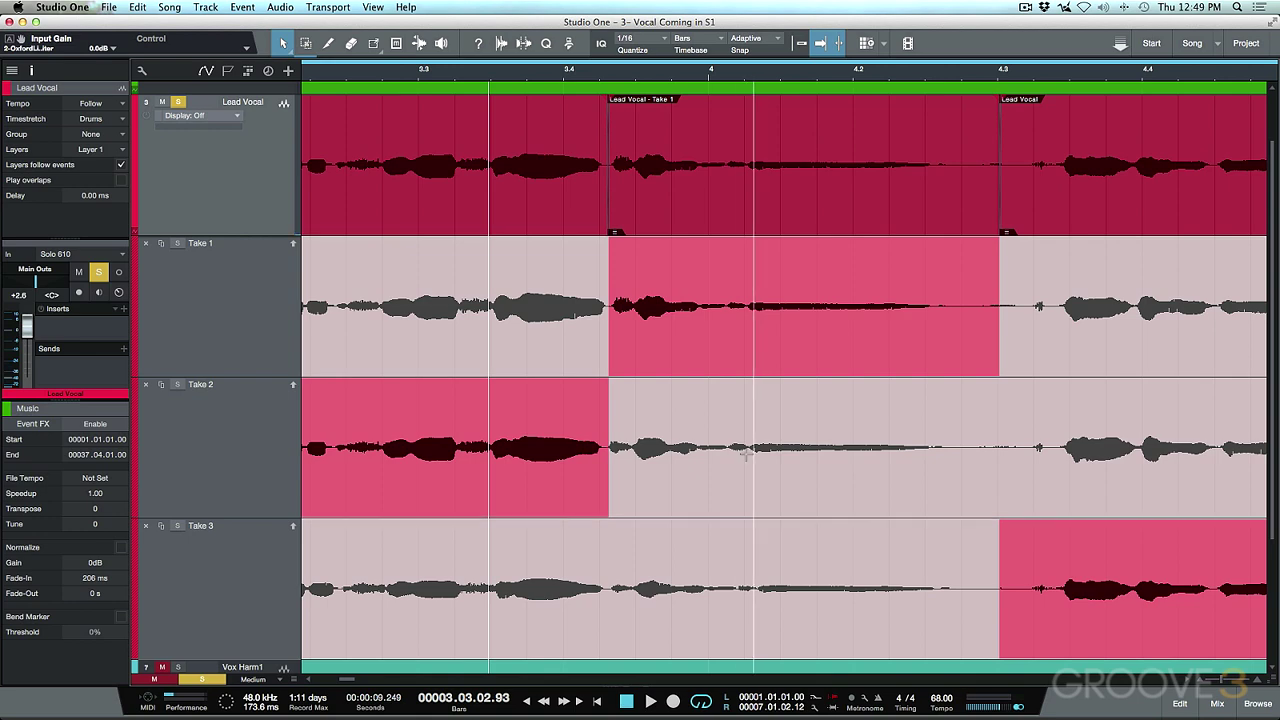
Step: Comp Take 2 from about beat 3.4 through the short sound just after bar 4 begins, magnifying the waveforms to place the edit
left_click_drag(713, 482, 563, 485)
left_click_drag(820, 78, 800, 108)
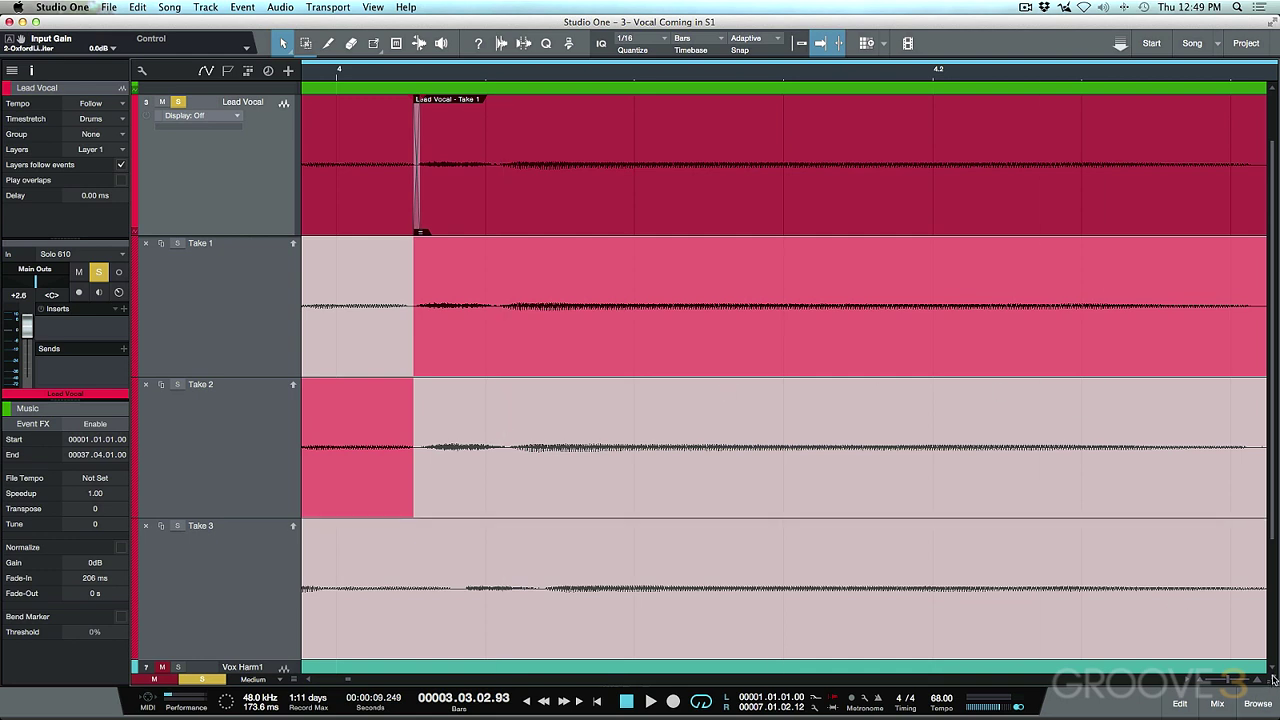
scroll(1270, 672, "up", 5)
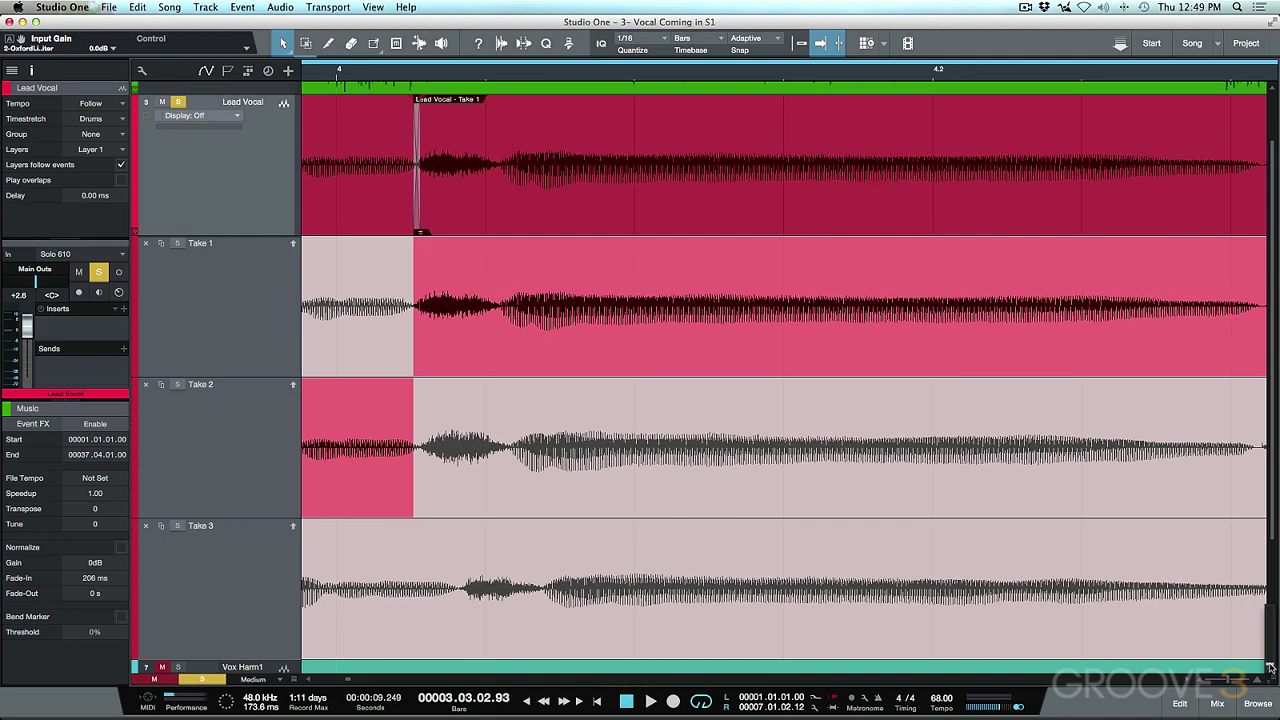
left_click_drag(1270, 668, 1271, 681)
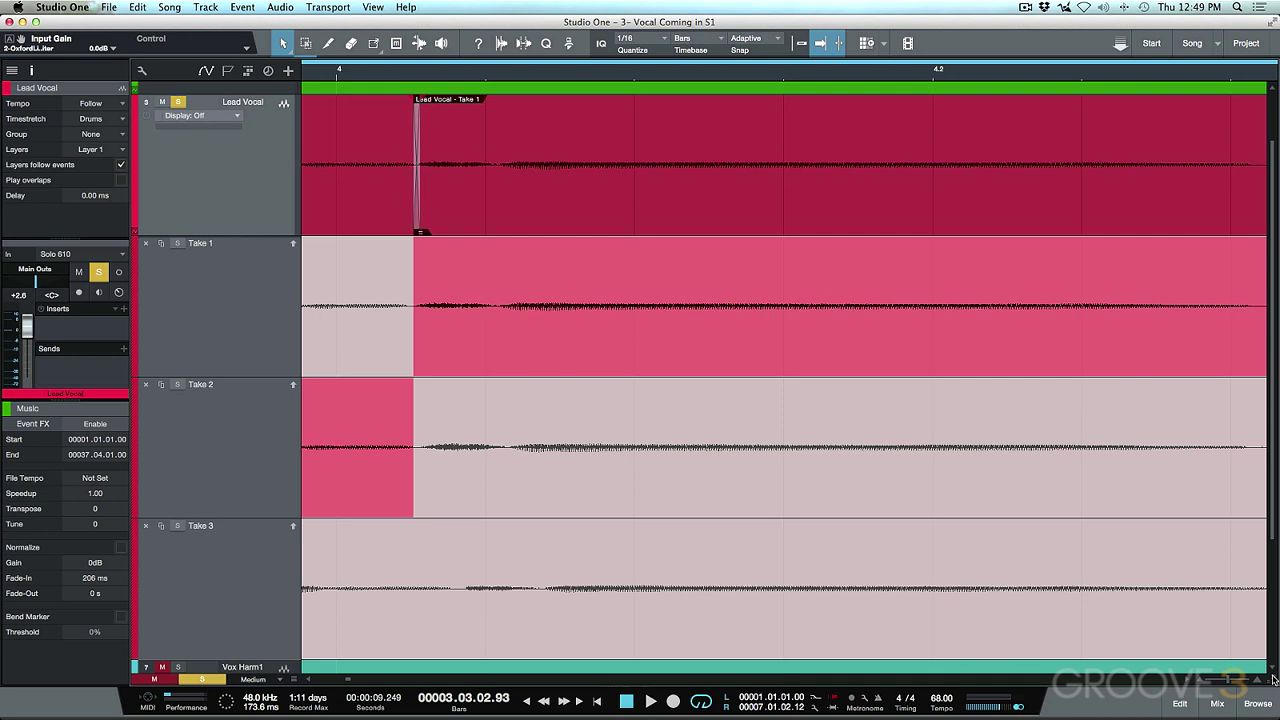
scroll(1273, 679, "up", 3)
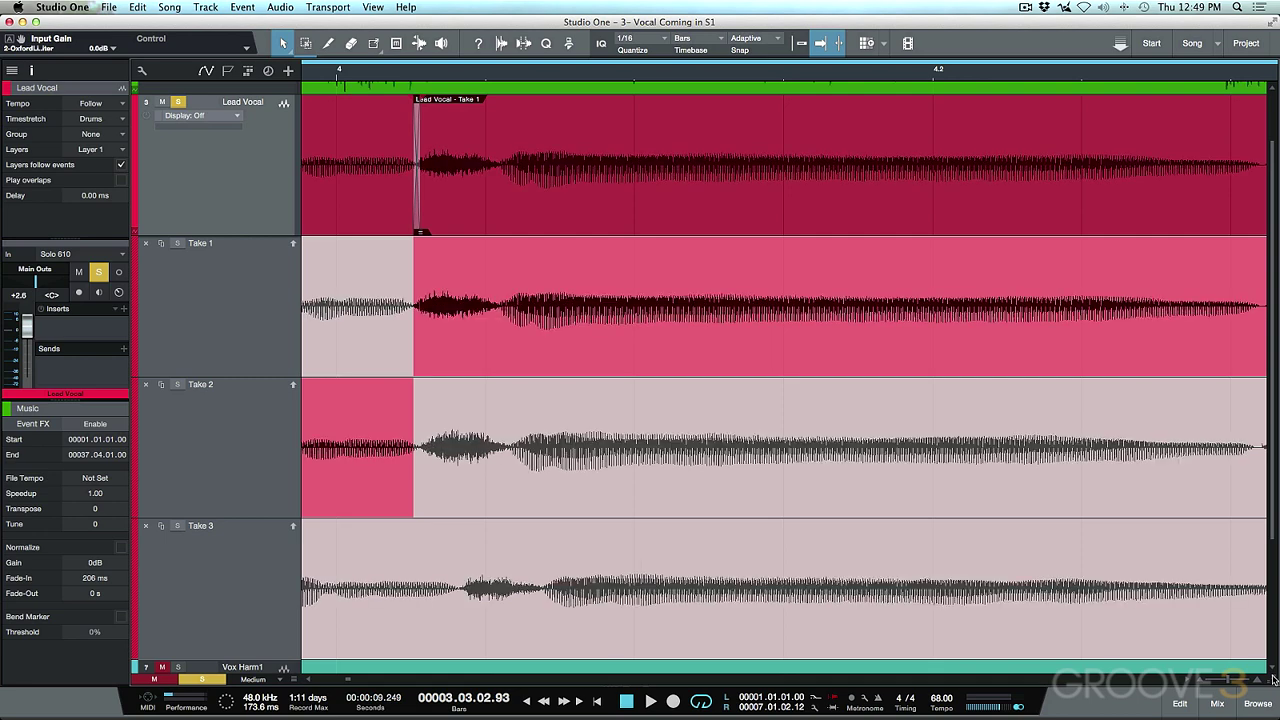
scroll(520, 300, "left", 5)
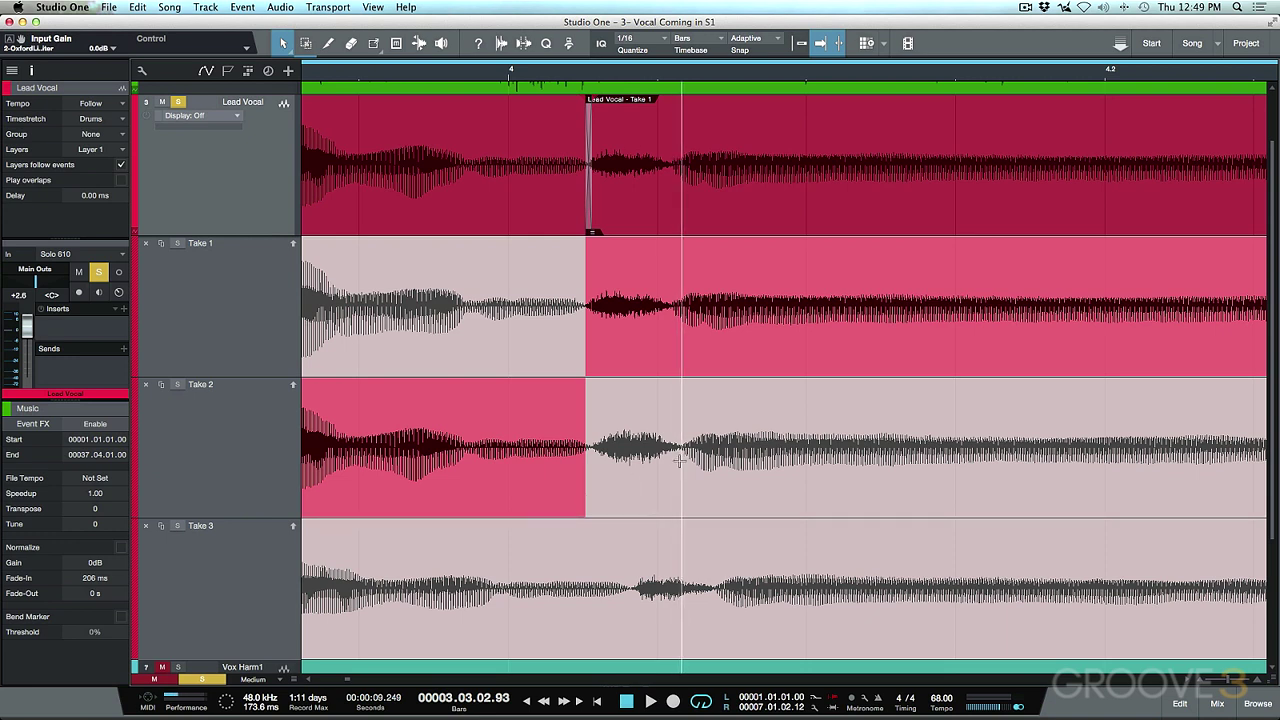
left_click_drag(677, 480, 571, 474)
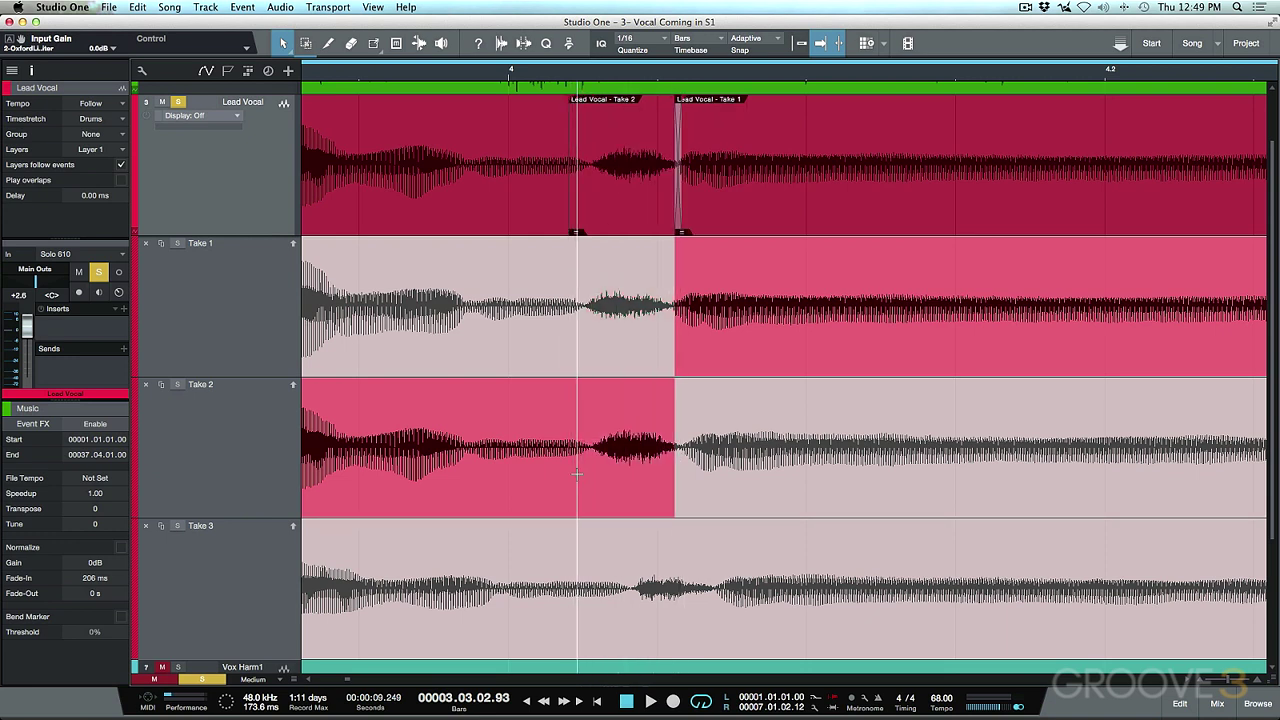
key("w")
key("w")
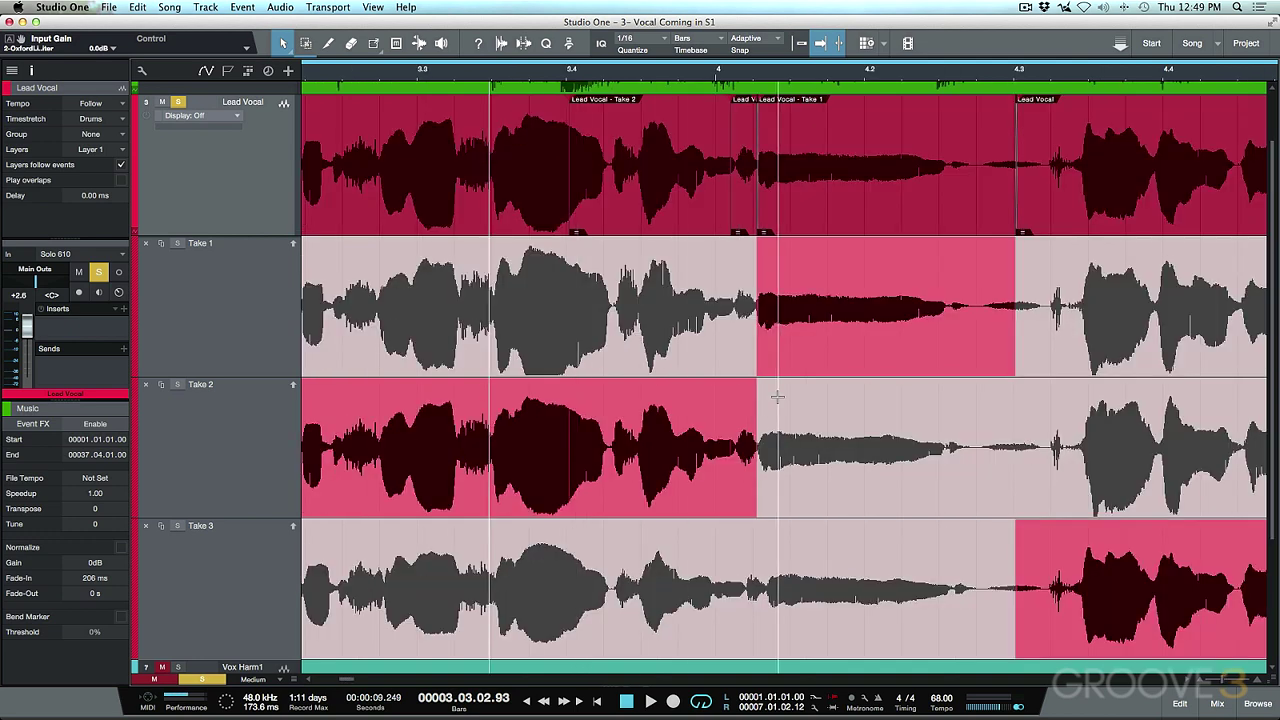
Step: Play the Lead Vocal comp from just before bar 4 across the new Take 2 to Take 1 transition
left_click(668, 77)
key("space")
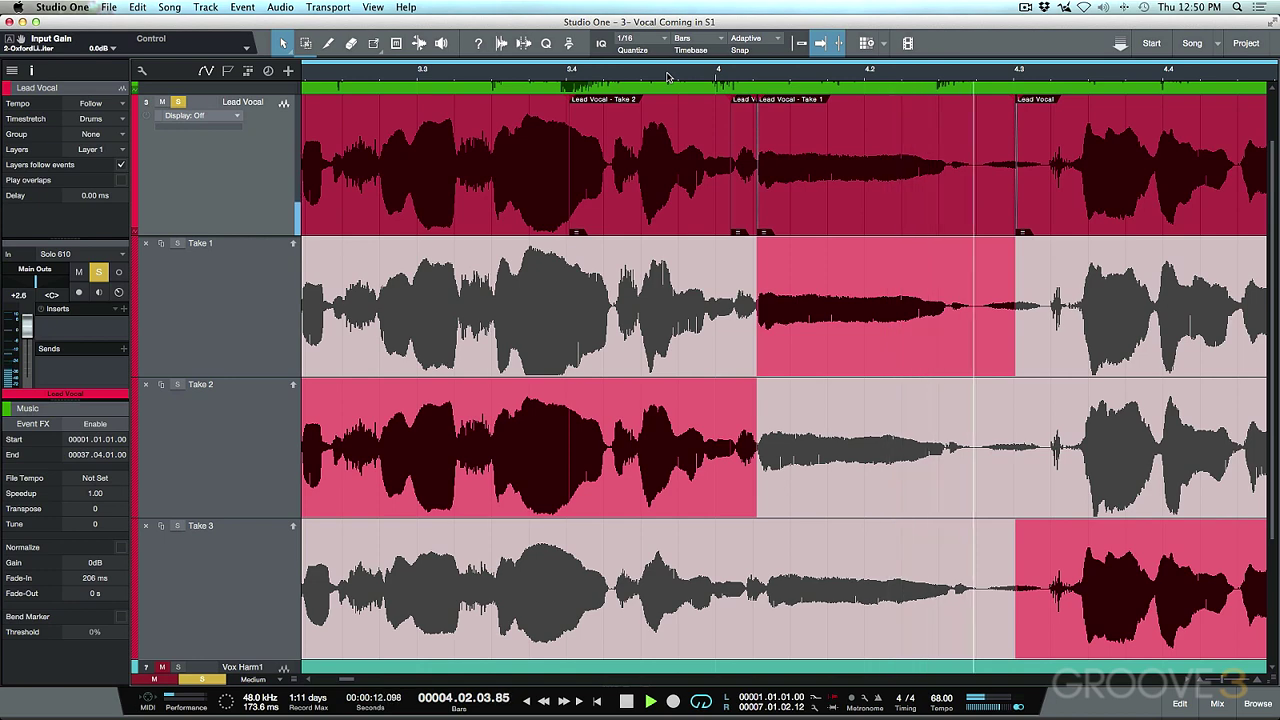
key("space")
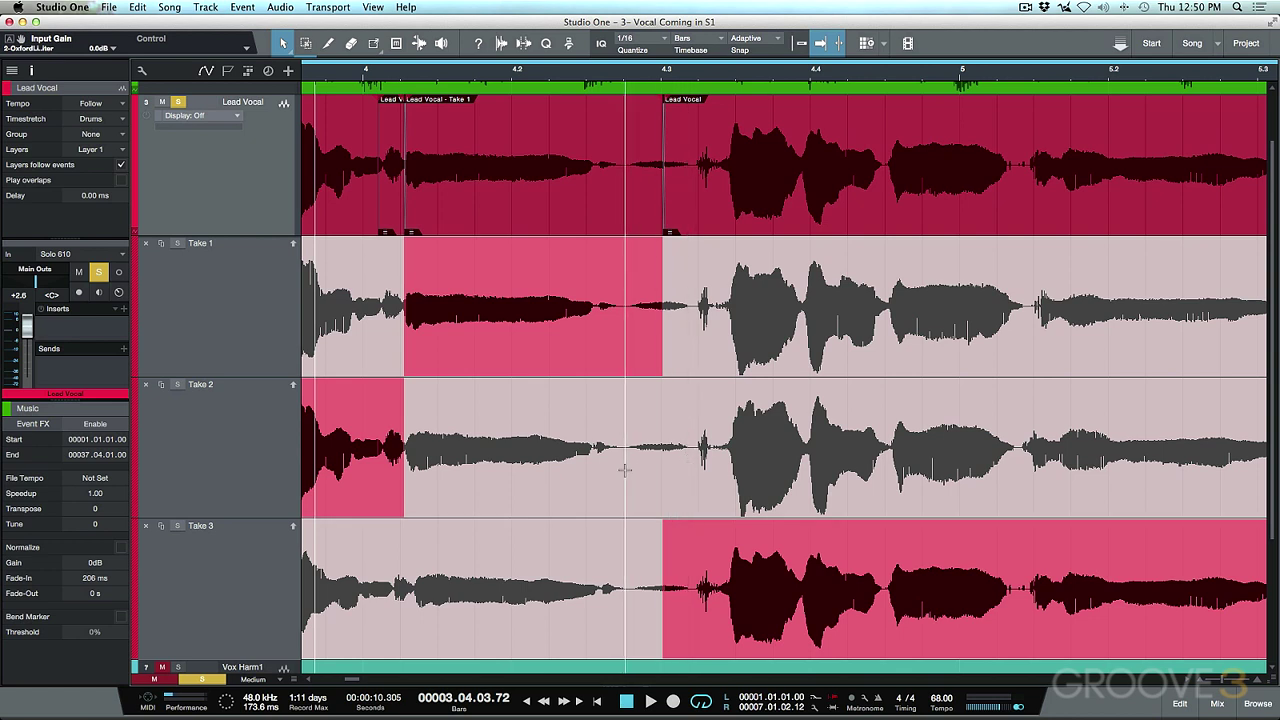
Step: Comp Take 2 from just before beat 4.3 to about midway between bar 5 and beat 5.2, and play it
scroll(624, 470, "down", 2)
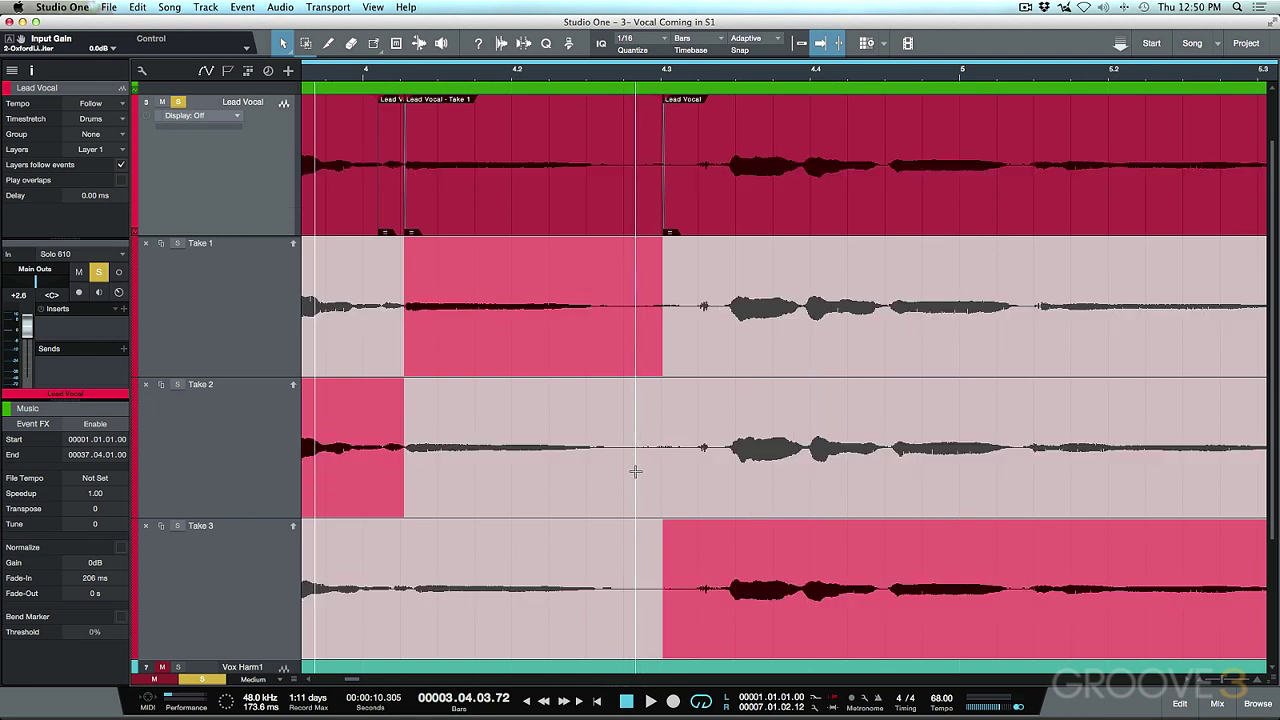
scroll(635, 471, "up", 3)
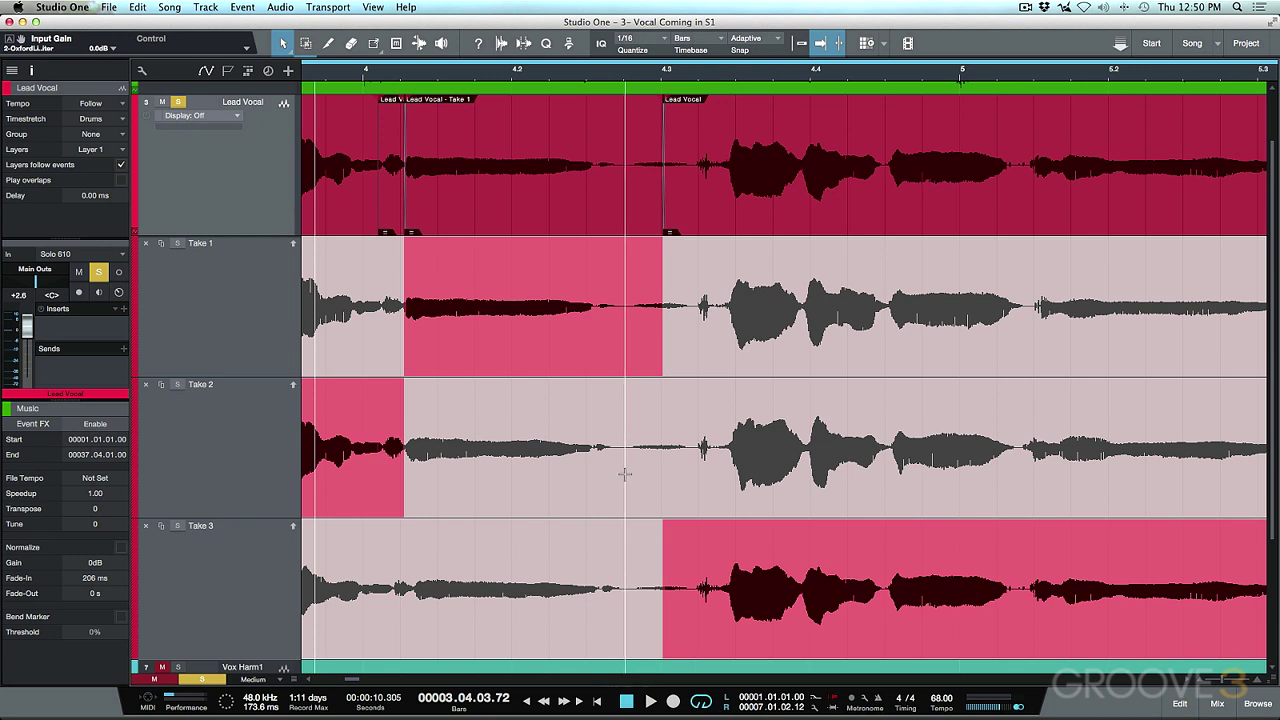
scroll(627, 474, "down", 2)
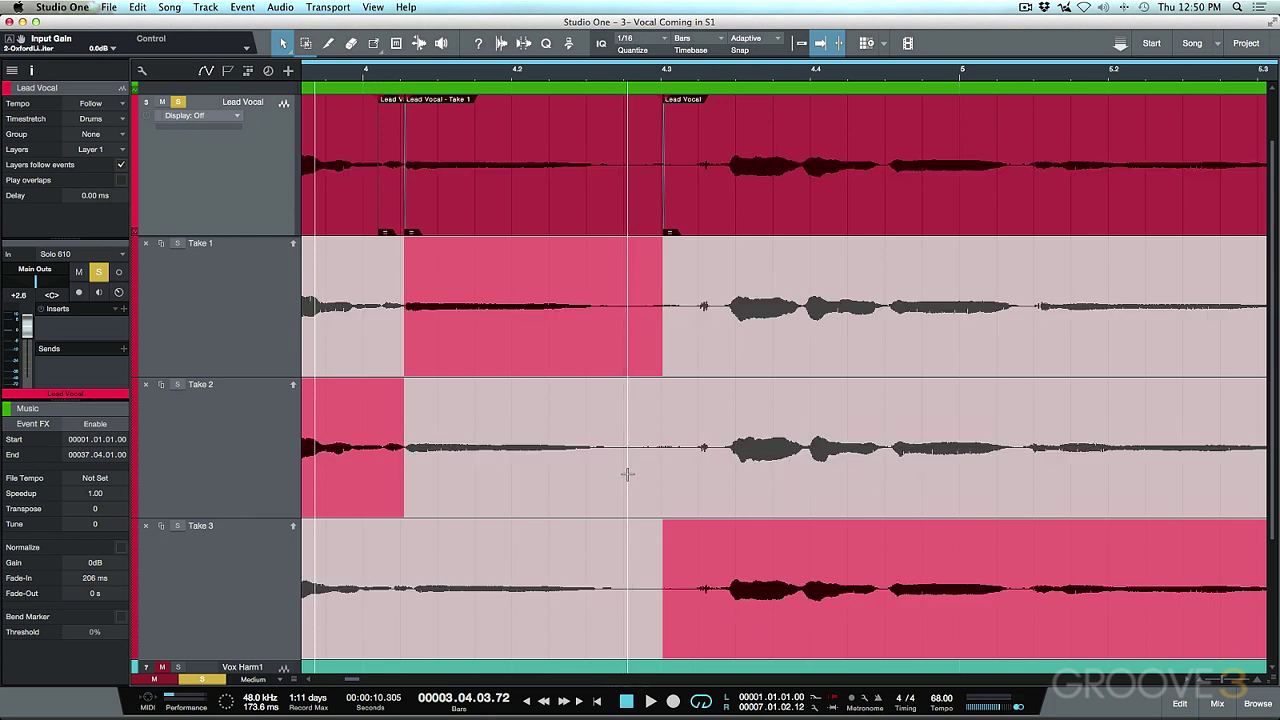
left_click_drag(627, 474, 1018, 493)
left_click(621, 76)
key("space")
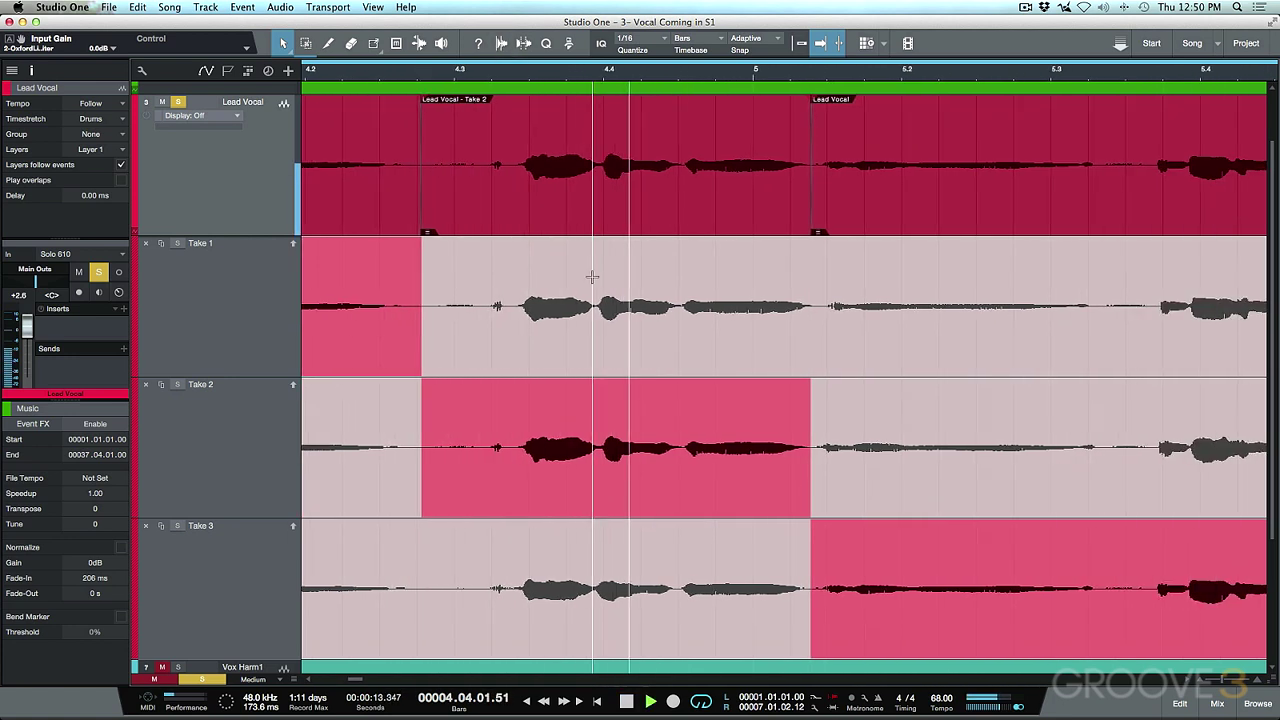
Step: Compare Take 1, Take 3 and Take 2 with playback for the phrase starting just before beat 4.3, and keep Take 2
left_click(654, 347)
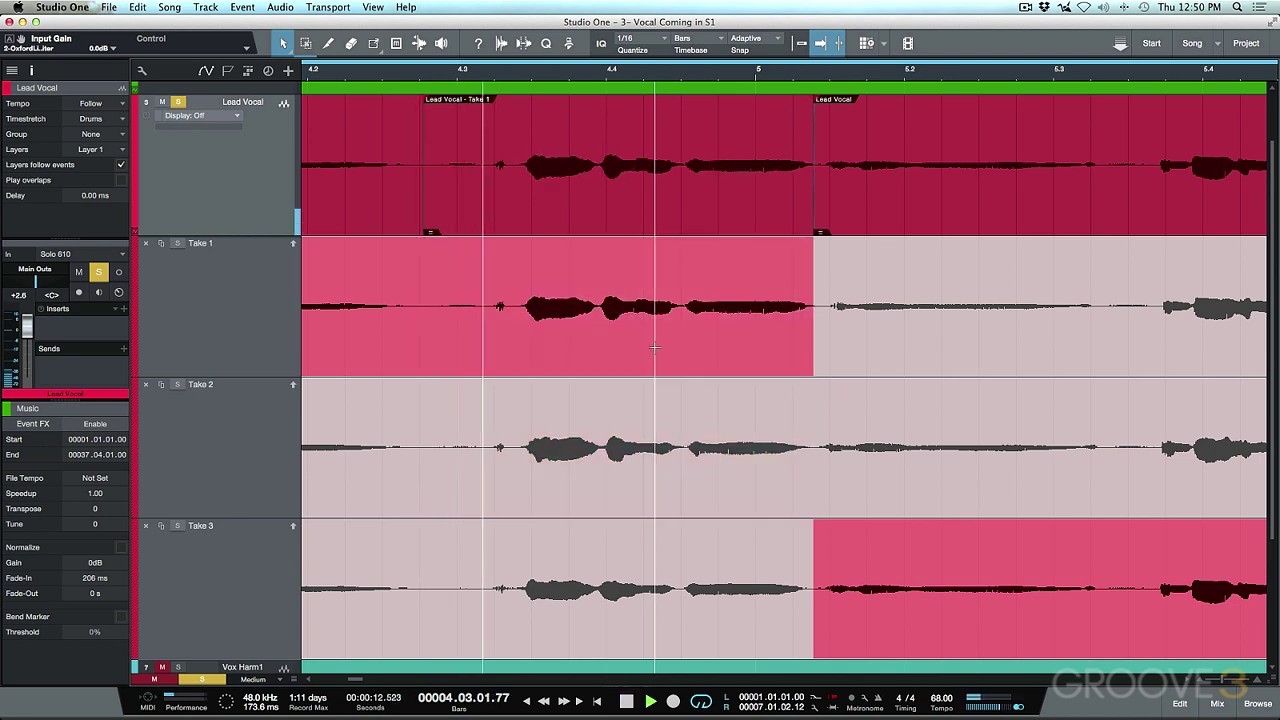
key("space")
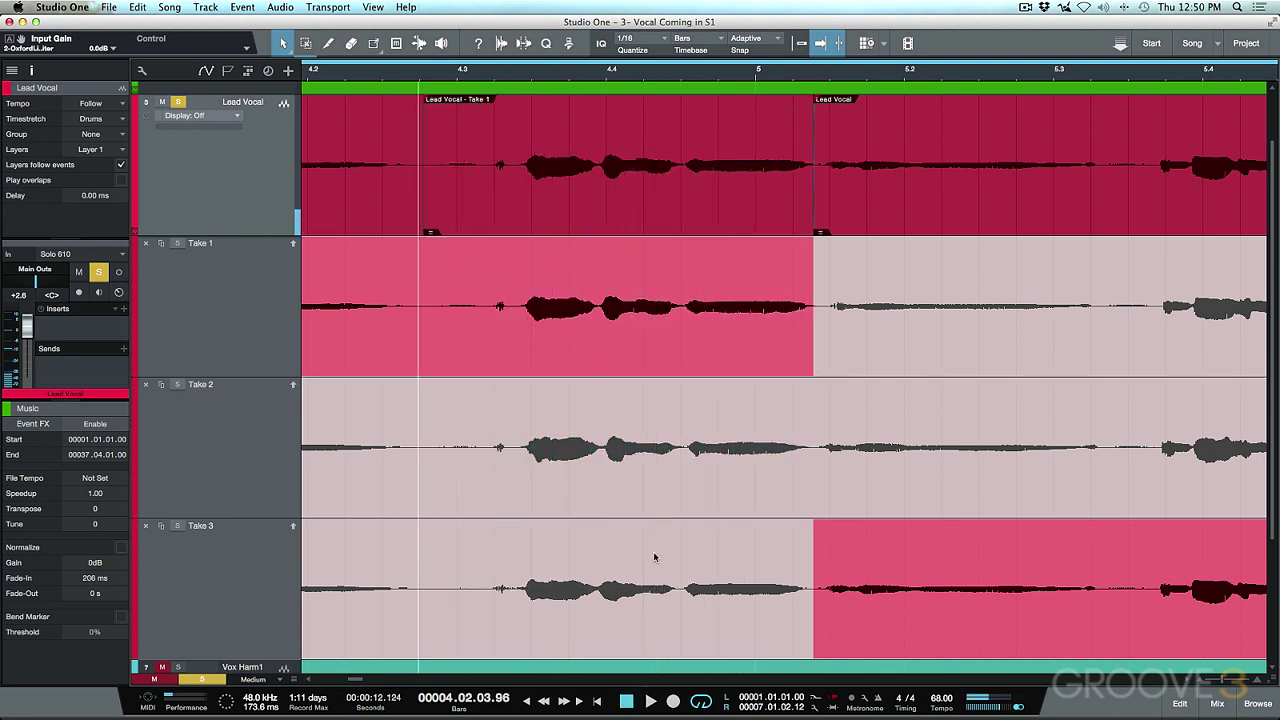
left_click(664, 590)
key("space")
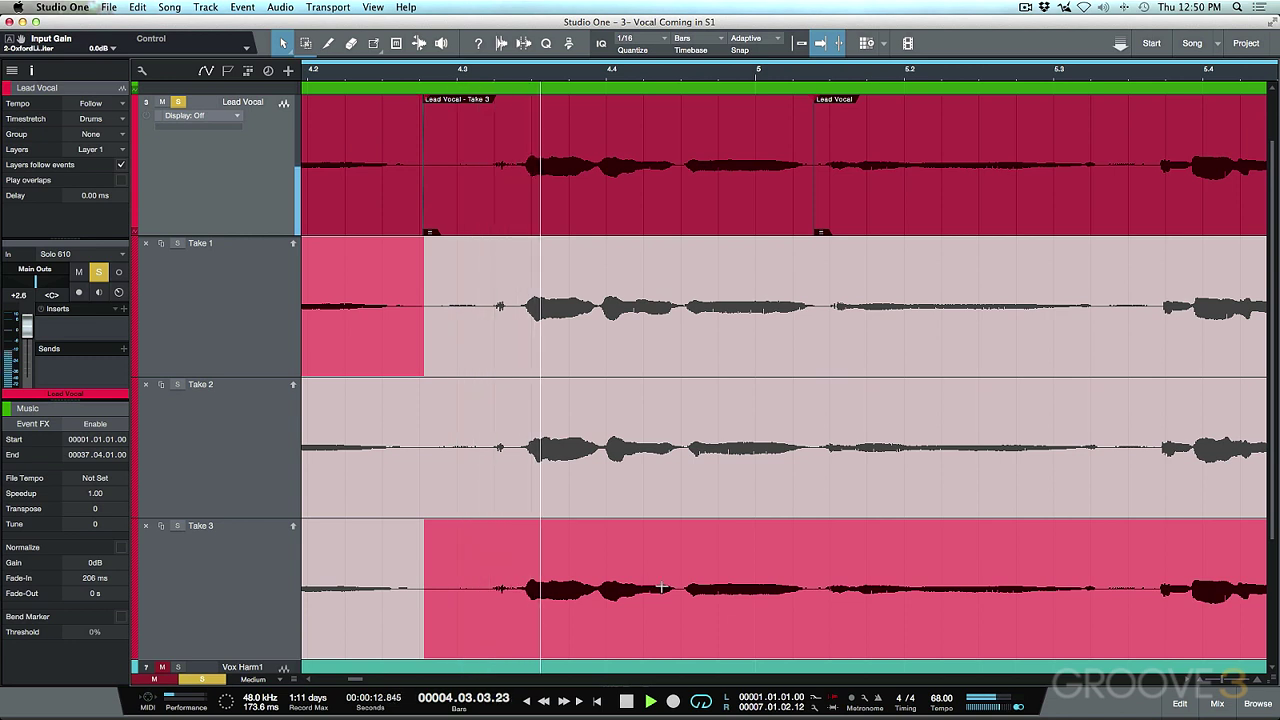
key("space")
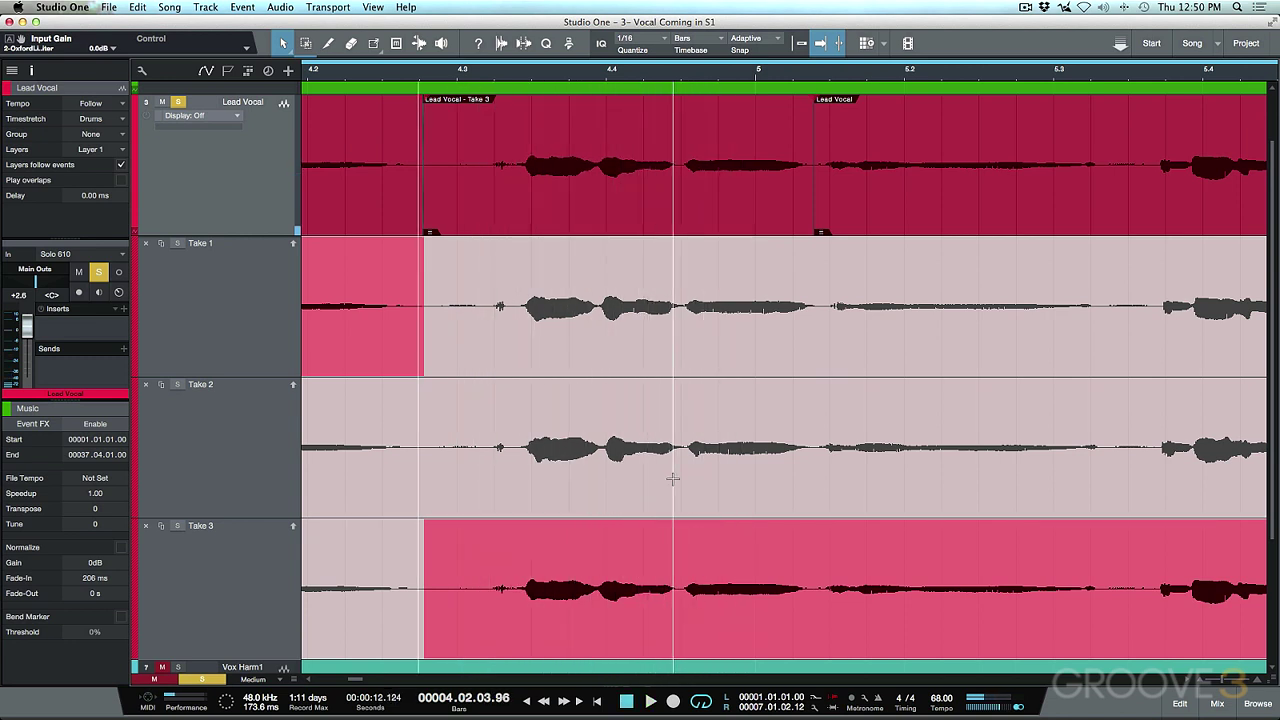
left_click(673, 479)
key("space")
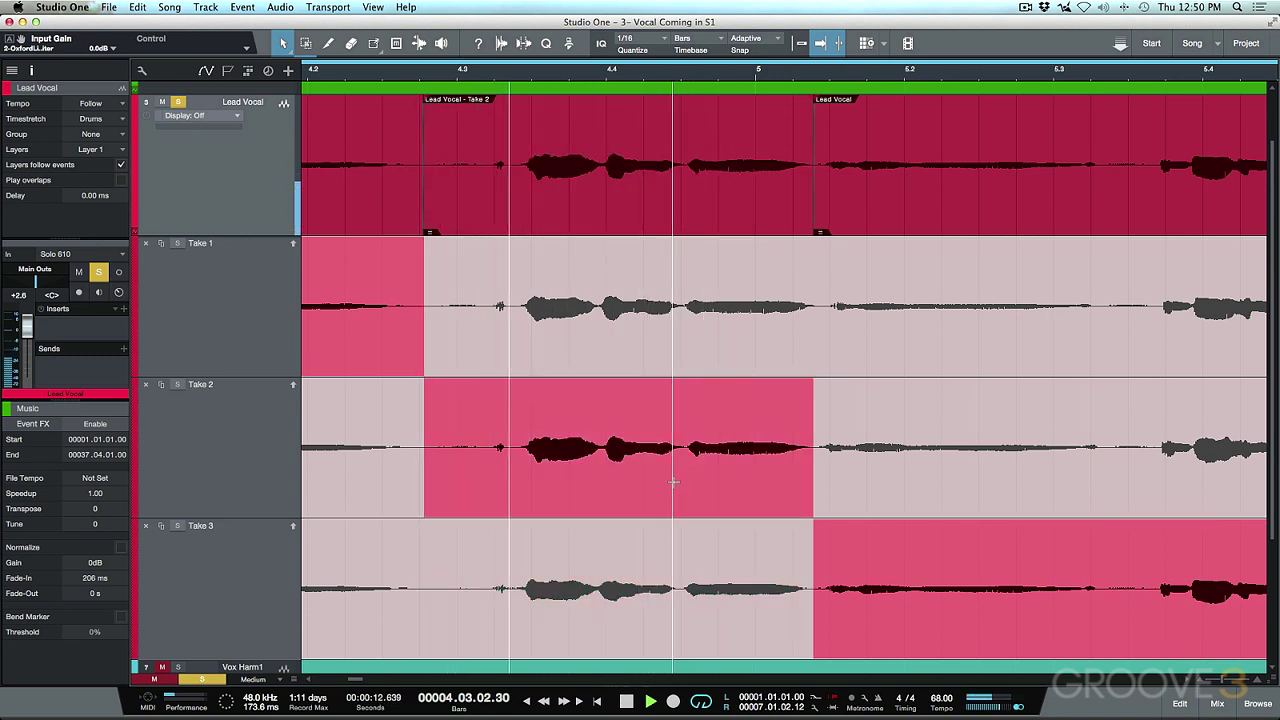
key("space")
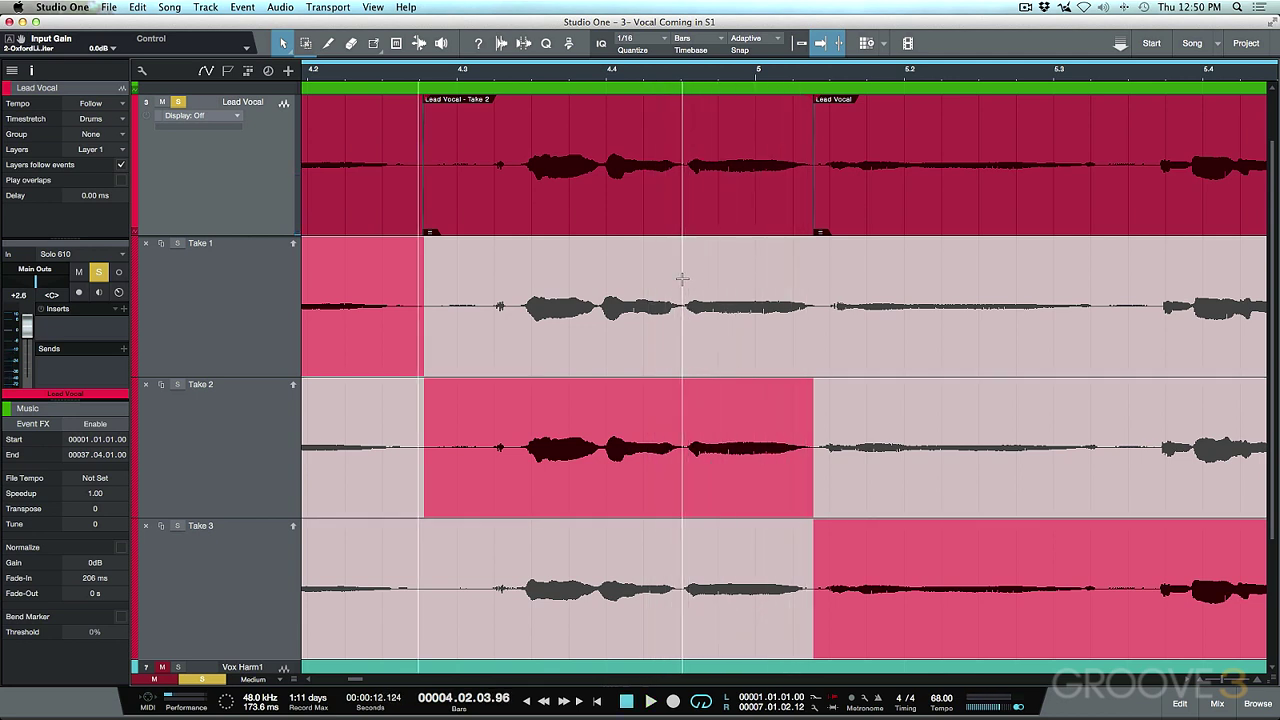
Step: Comp the phrase ending from midway through beat 4.4 to just past bar 5, comparing Take 1 with Take 3 and keeping Take 3
left_click_drag(686, 279, 826, 308)
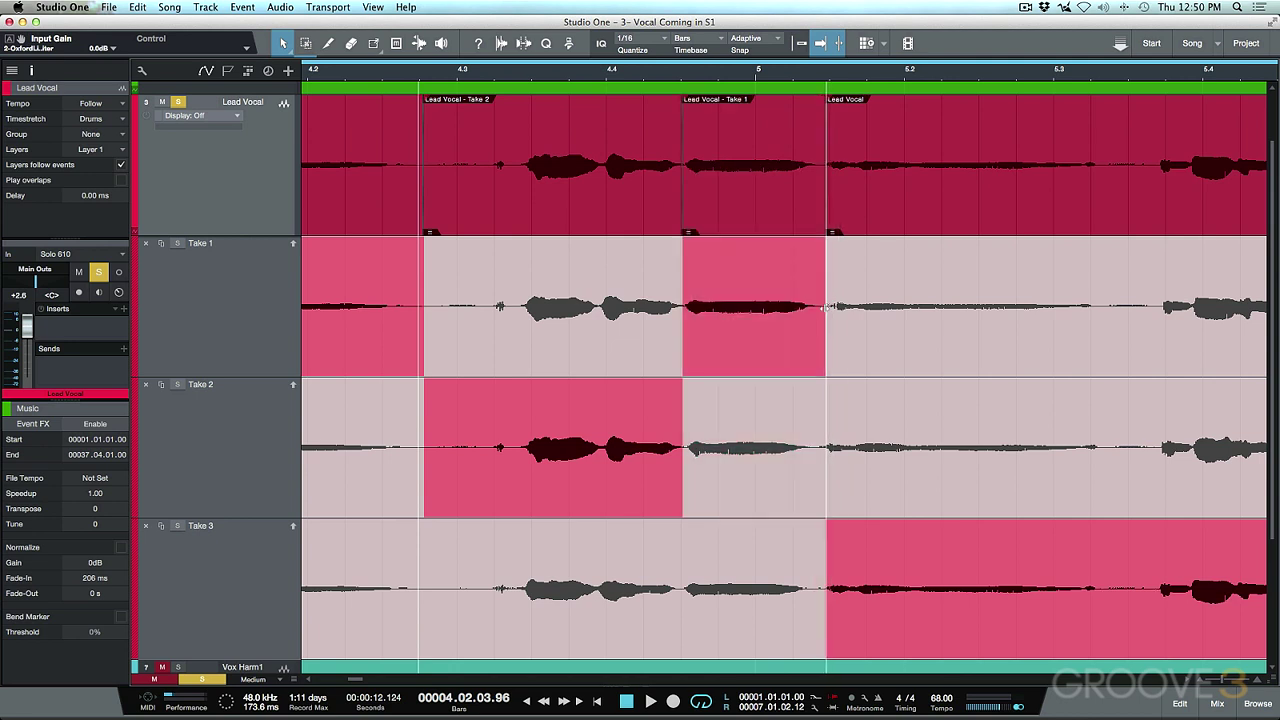
key("space")
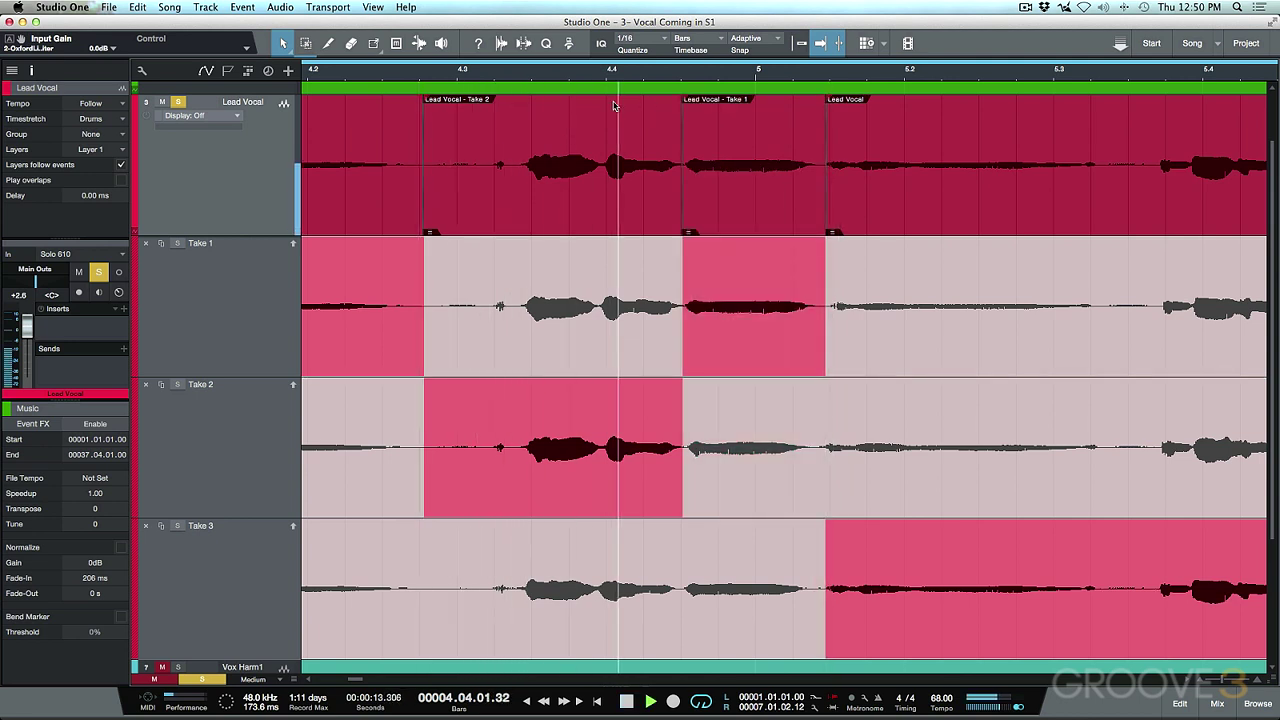
key("space")
left_click(762, 580)
key("space")
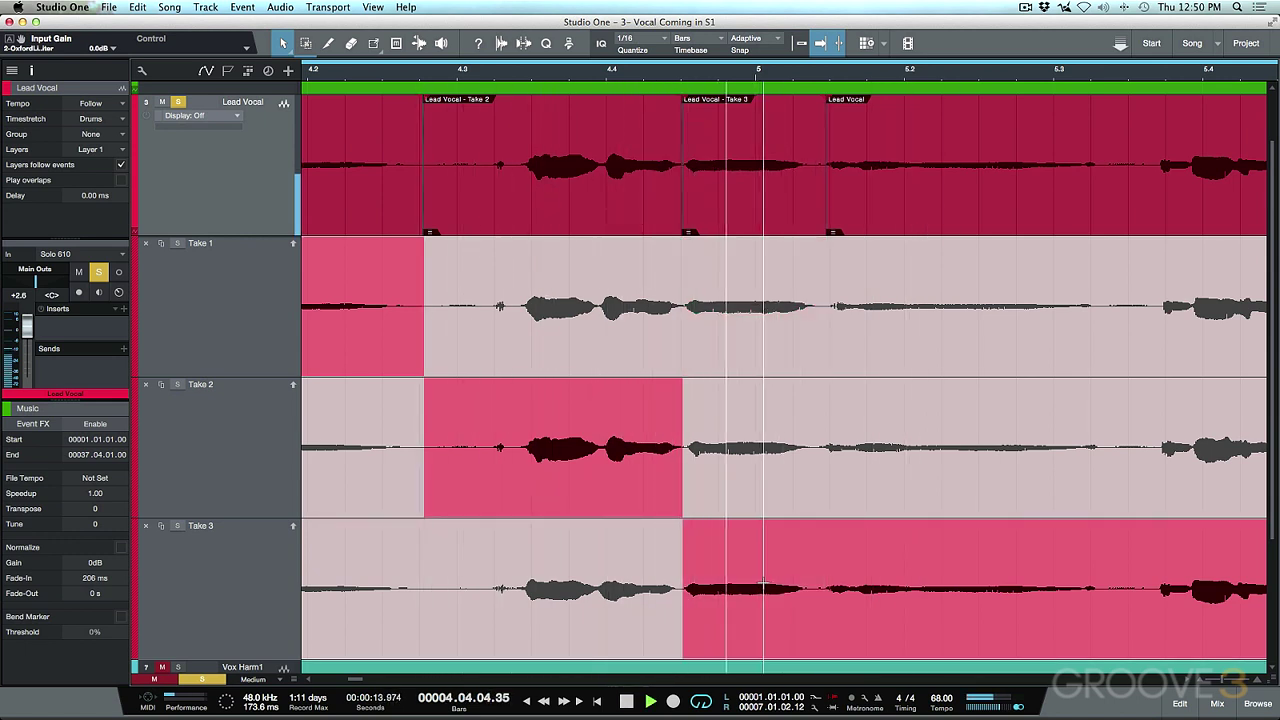
key("space")
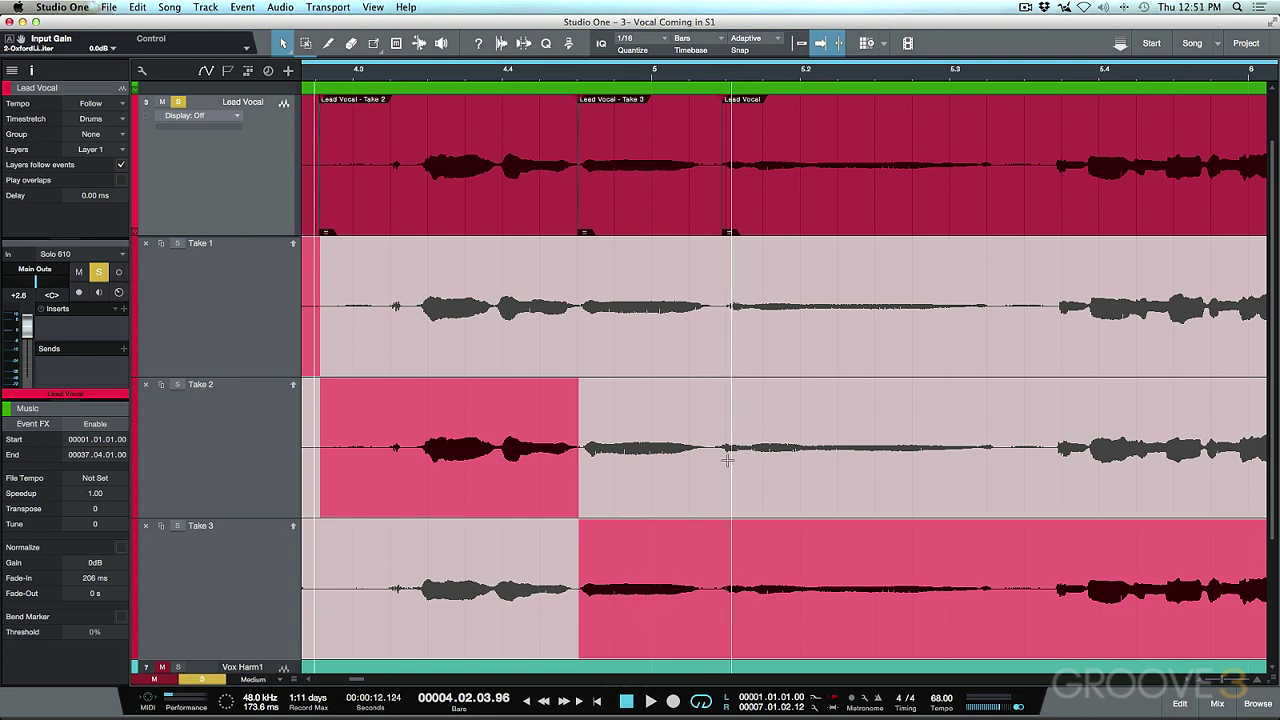
Step: Comp the quiet phrase from just past bar 5 to shortly after beat 5.3, comparing Take 2 with Take 1 and keeping Take 1
left_click_drag(710, 421, 1010, 424)
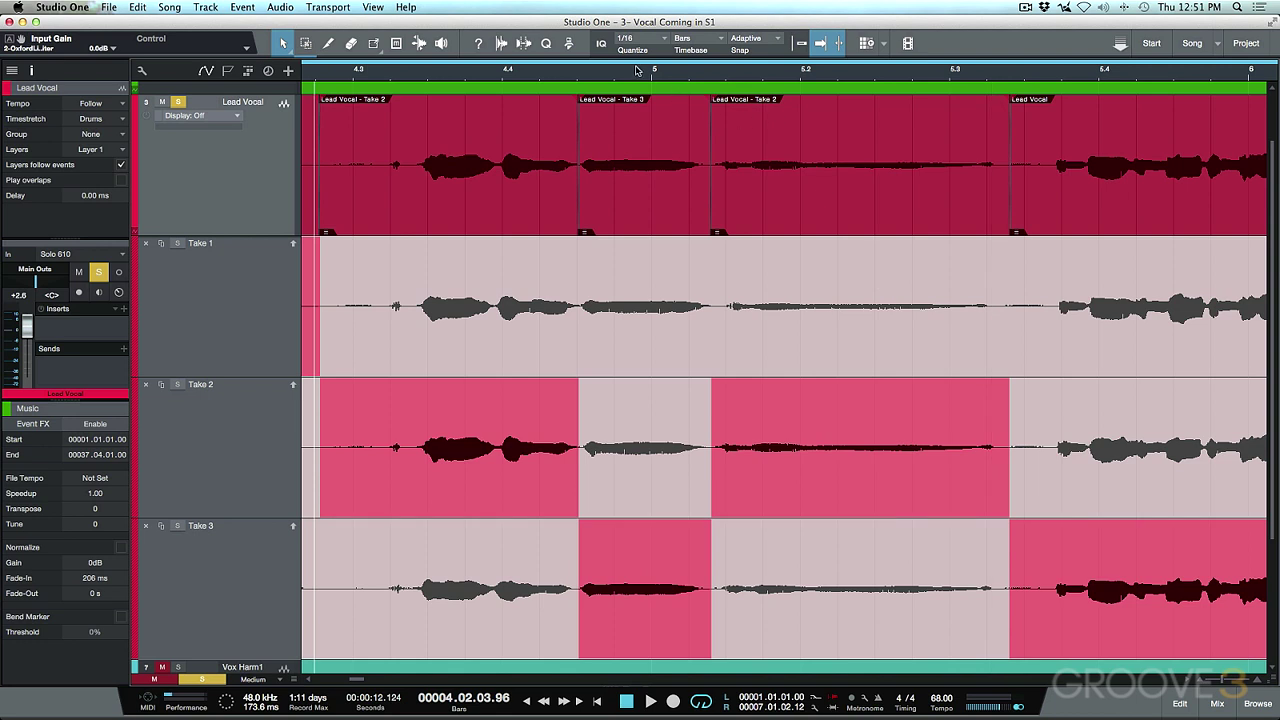
left_click(594, 82)
key("space")
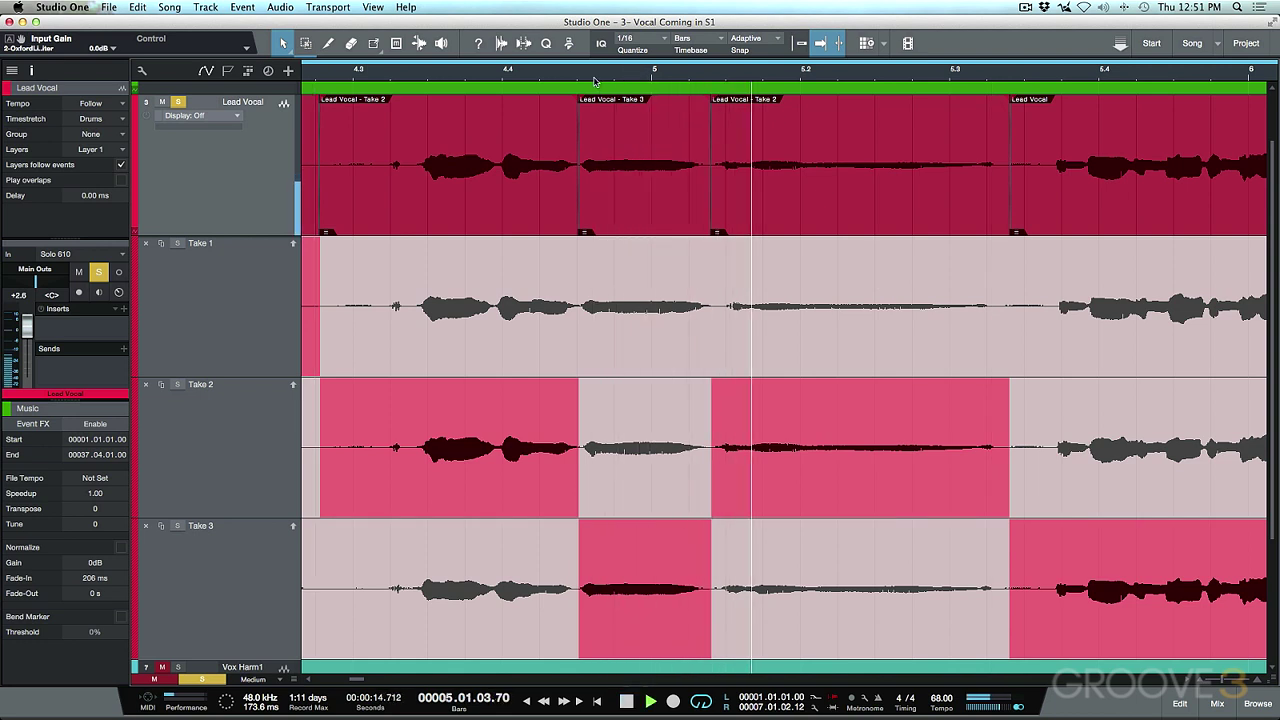
key("space")
left_click(857, 330)
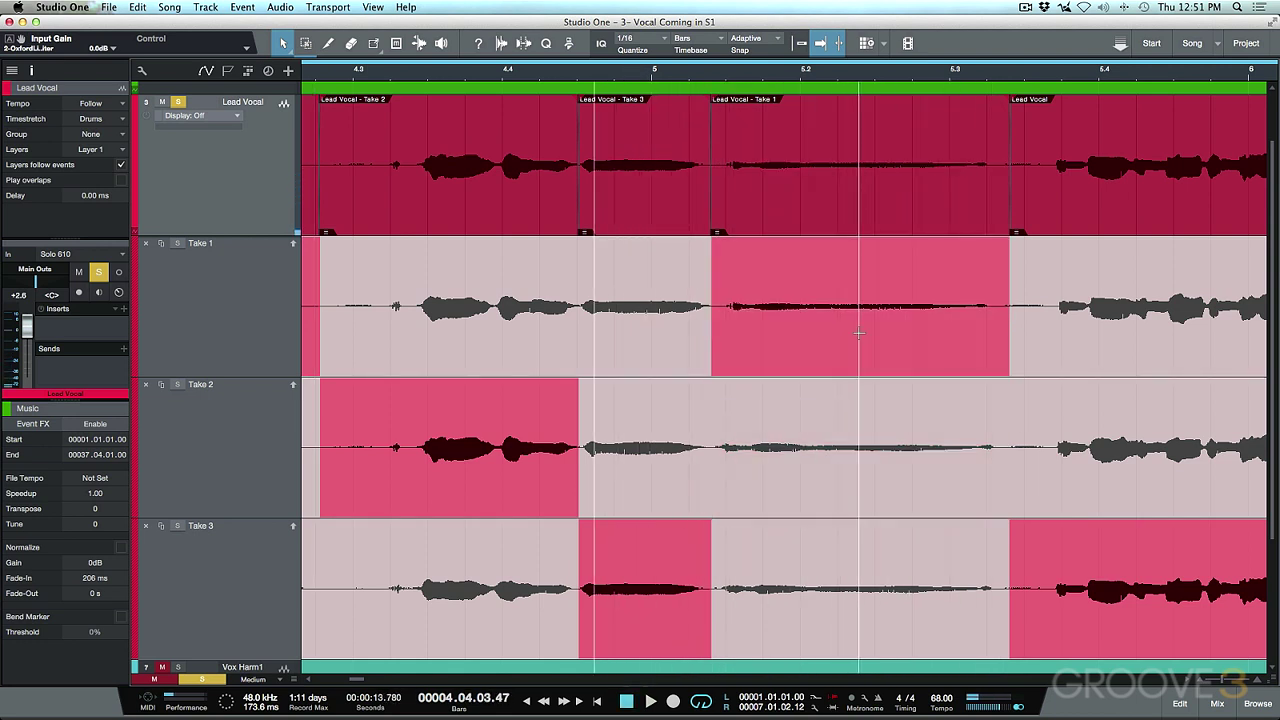
key("space")
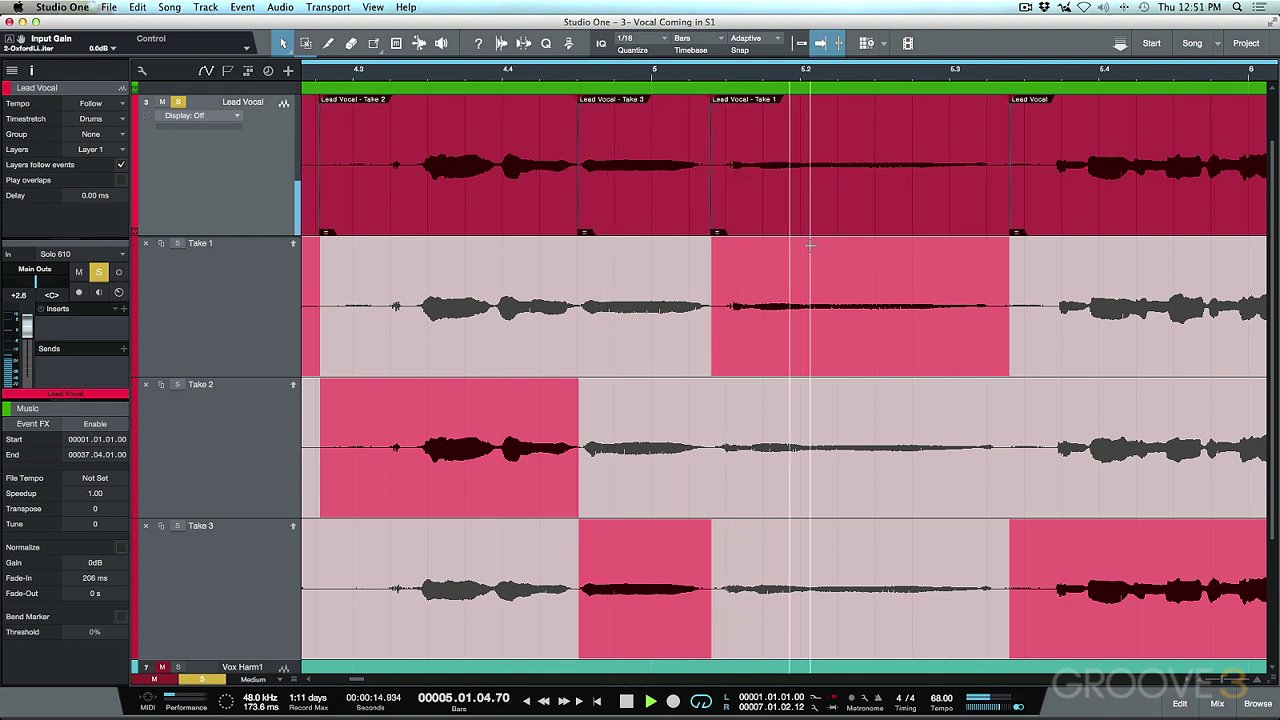
key("space")
Step: Comp Take 2 for the phrase from shortly after beat 5.3 to just after beat 6.2, and play it
scroll(821, 325, "right", 3)
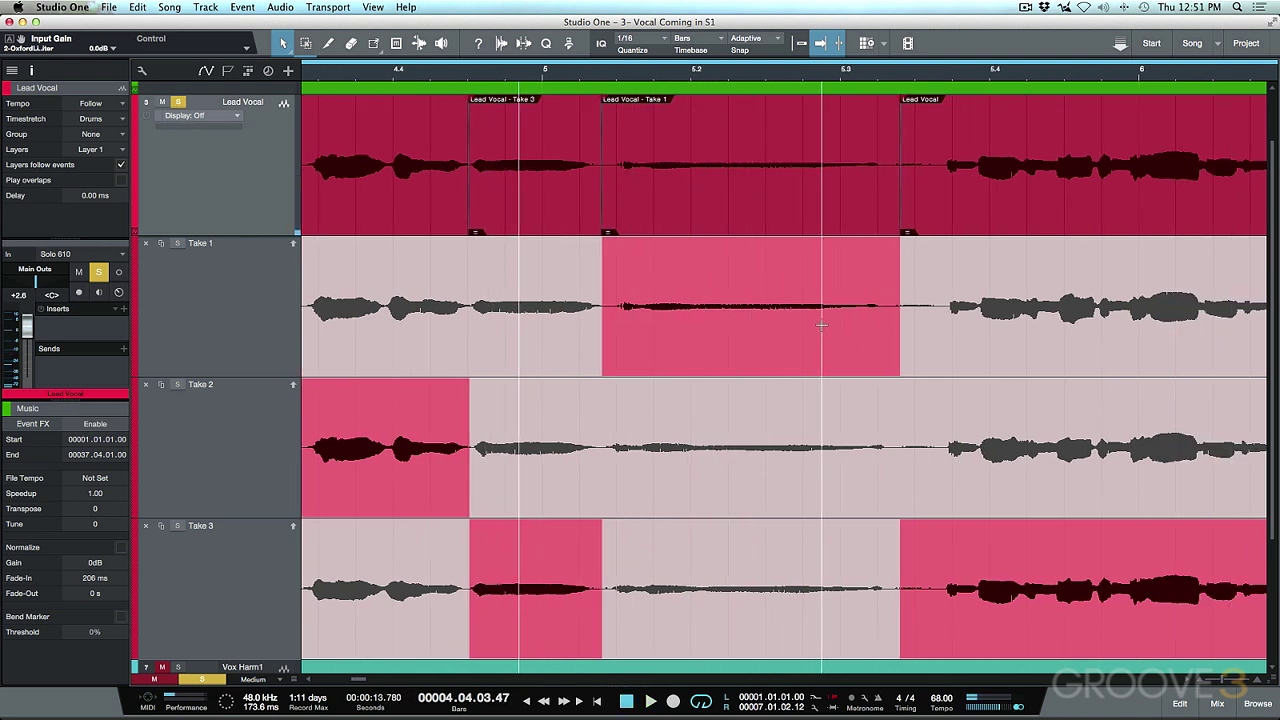
scroll(821, 325, "right", 3)
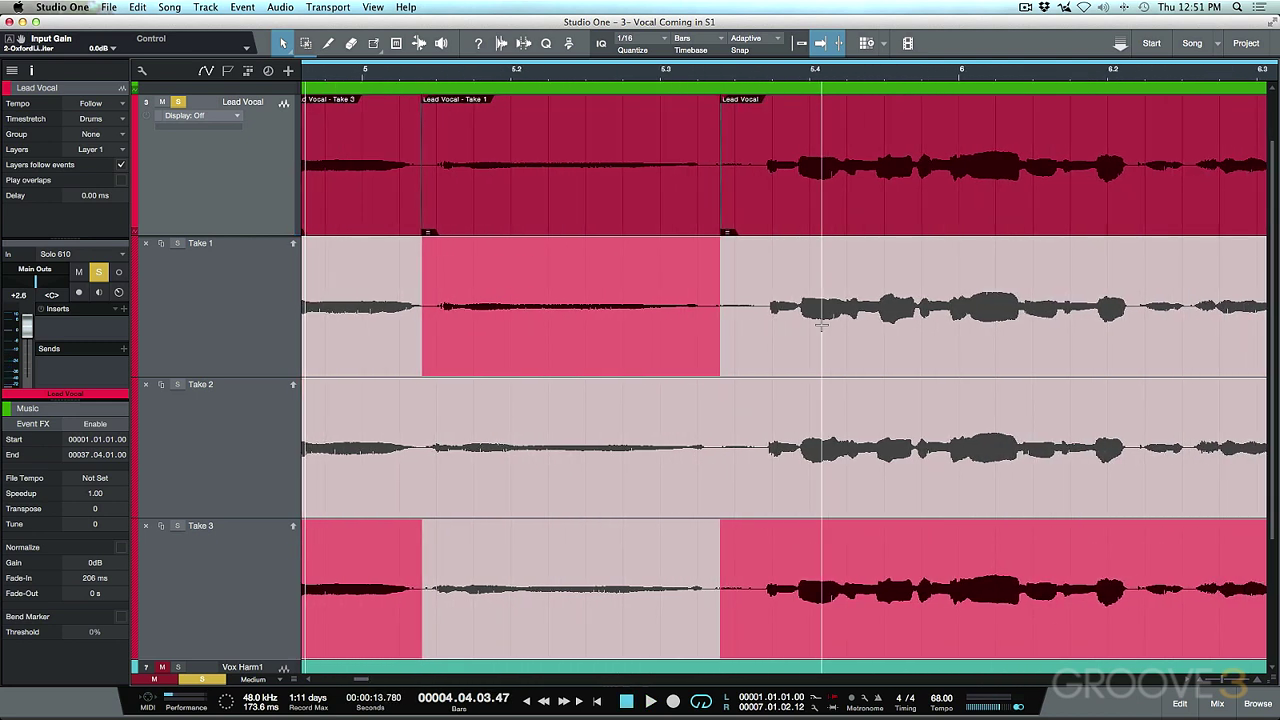
scroll(772, 352, "right", 2)
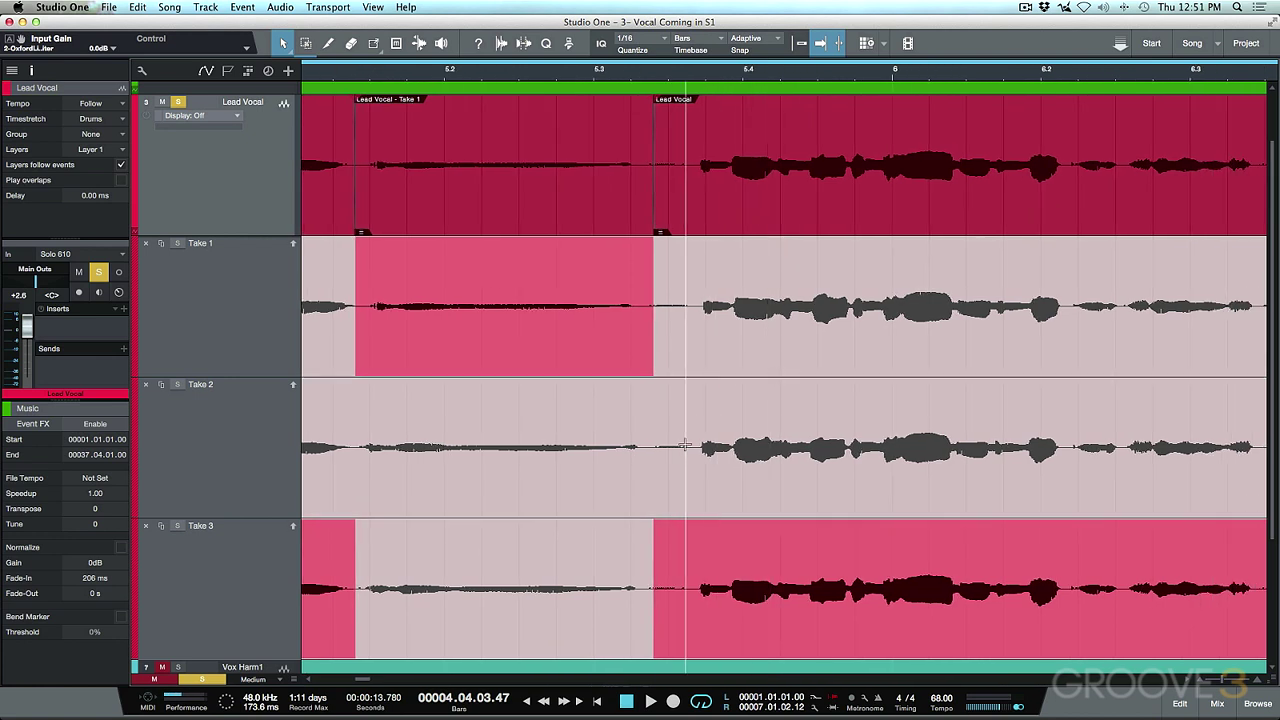
left_click_drag(647, 430, 1070, 437)
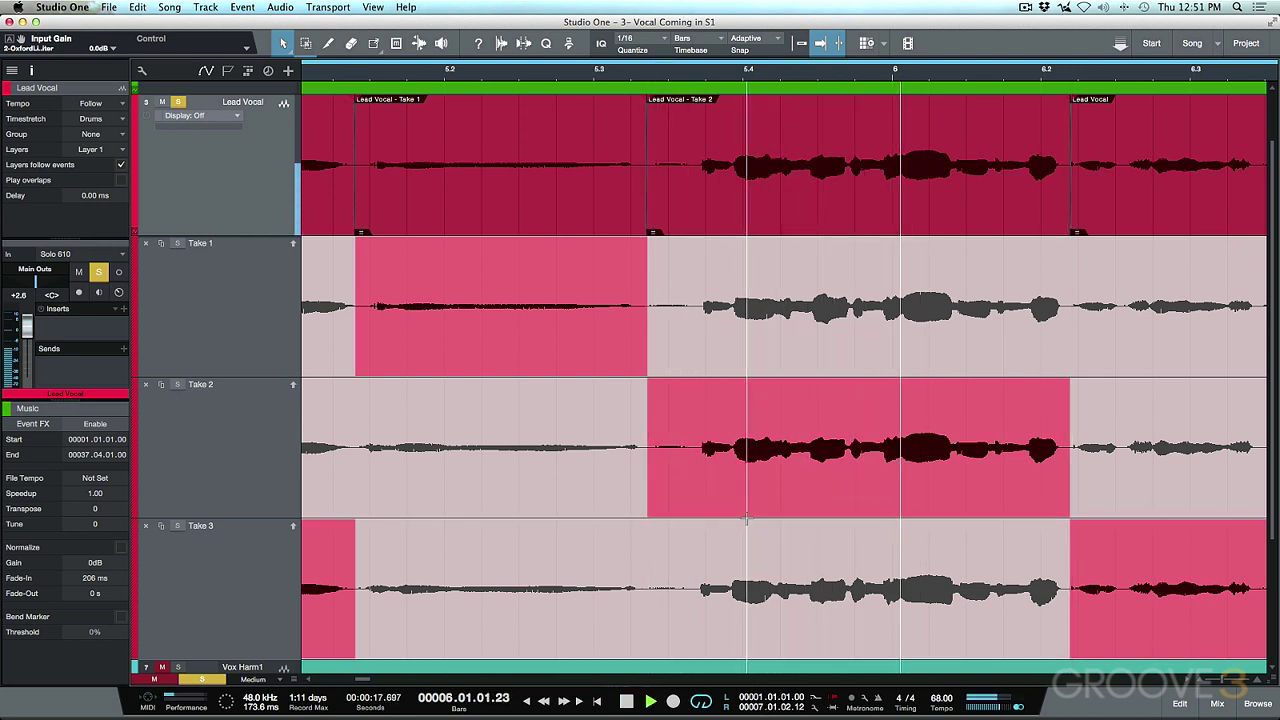
key("space")
Step: Compare Take 1 and Take 3 with playback for the phrase between beats 5.3 and 6.2, and keep Take 3
left_click(858, 353)
key("space")
key("space")
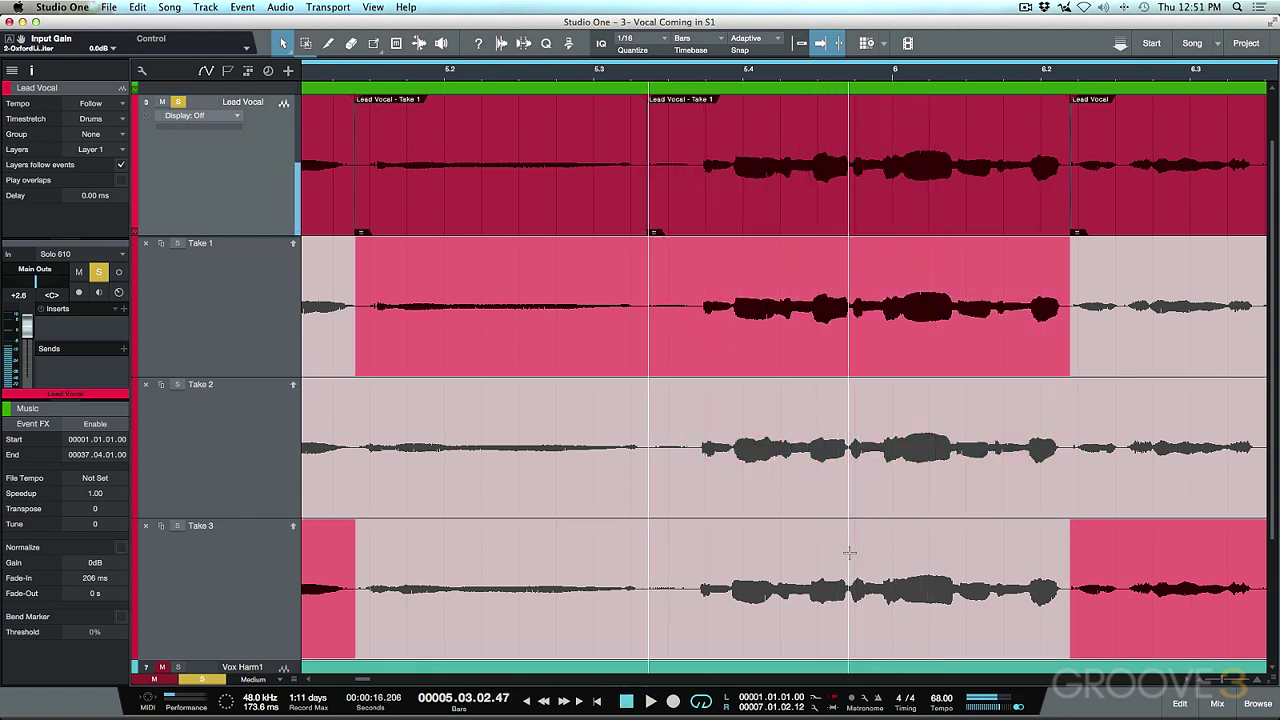
left_click(857, 610)
key("space")
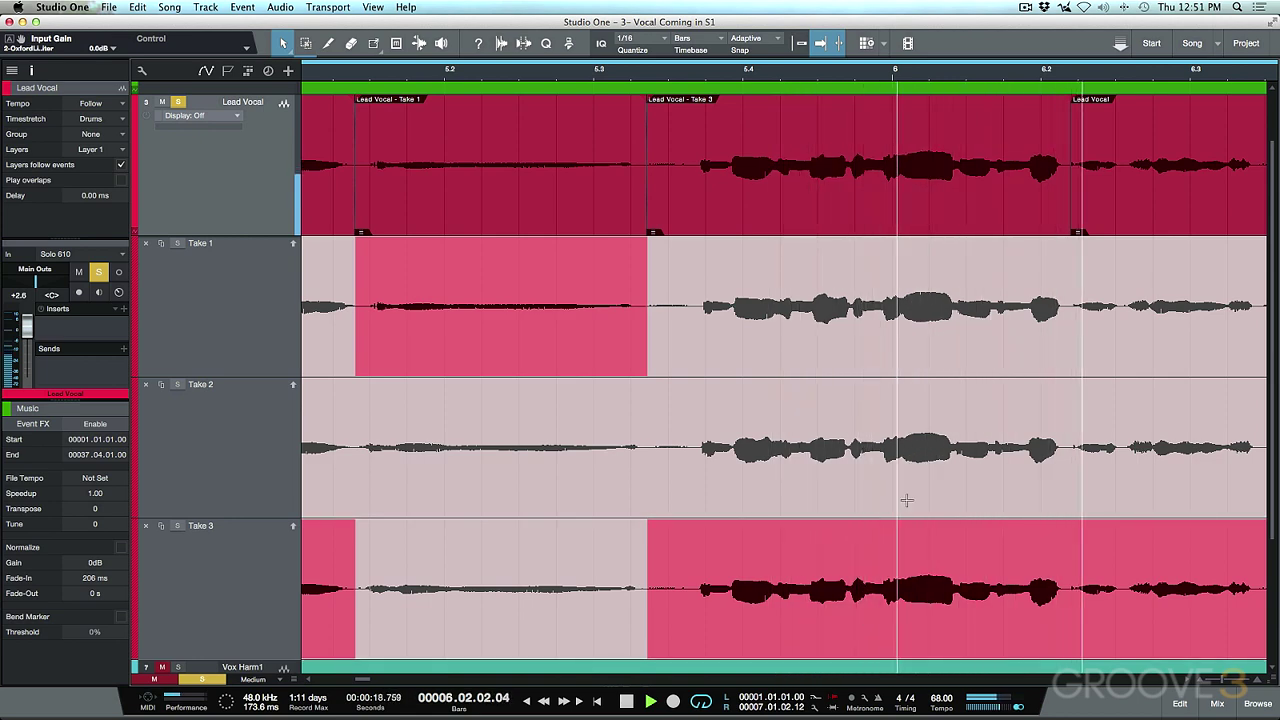
key("space")
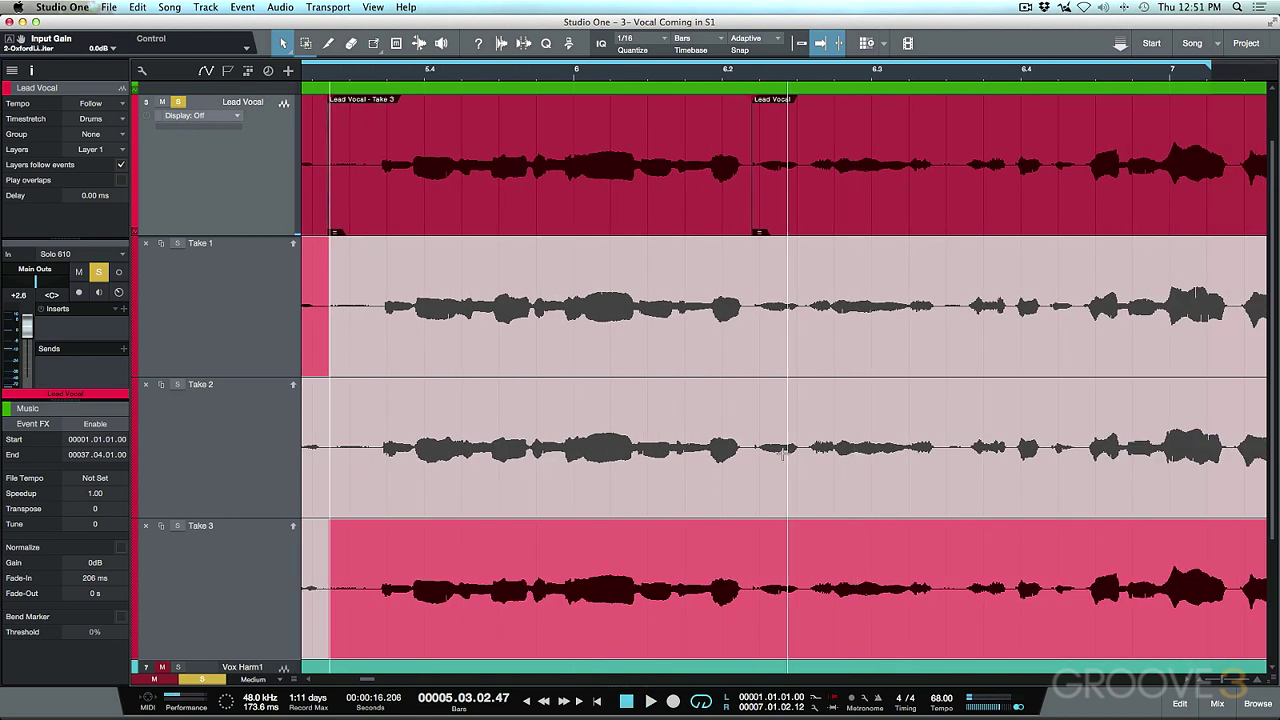
Step: Comp Take 2 from just after beat 6.2 to midway between beat 6.4 and bar 7, and play across the transition
left_click_drag(744, 470, 1086, 469)
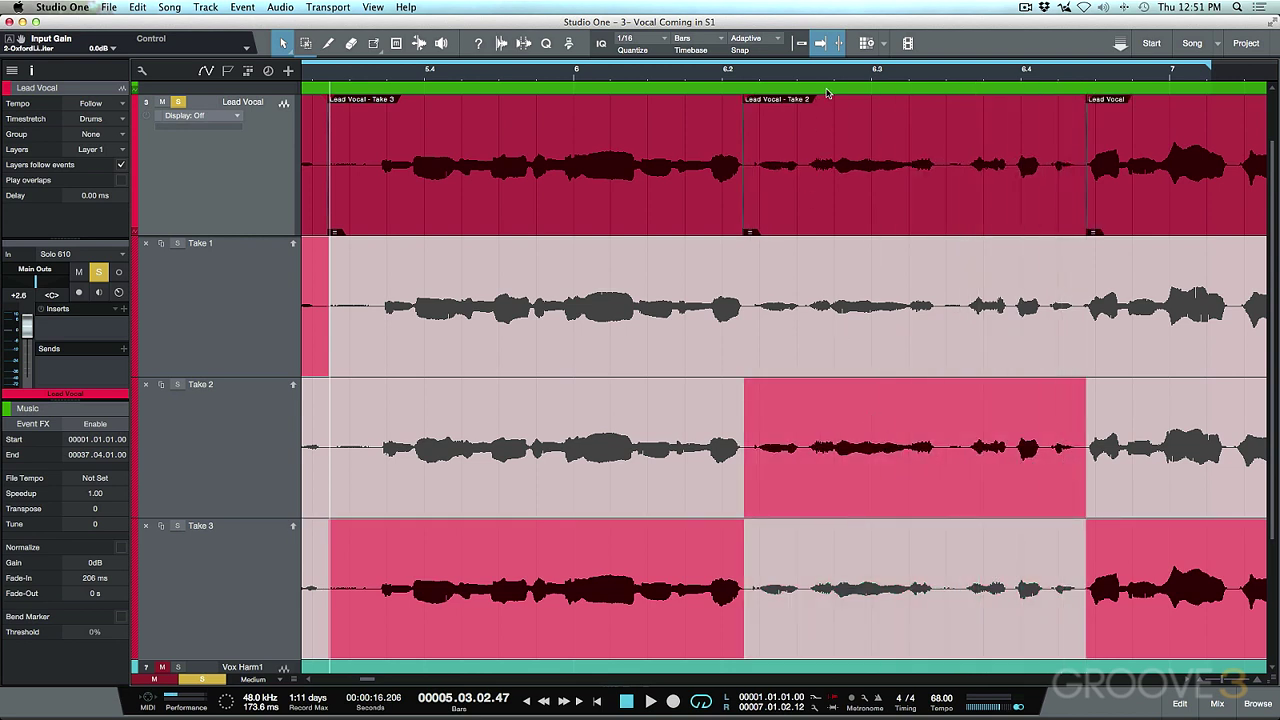
left_click(727, 75)
key("space")
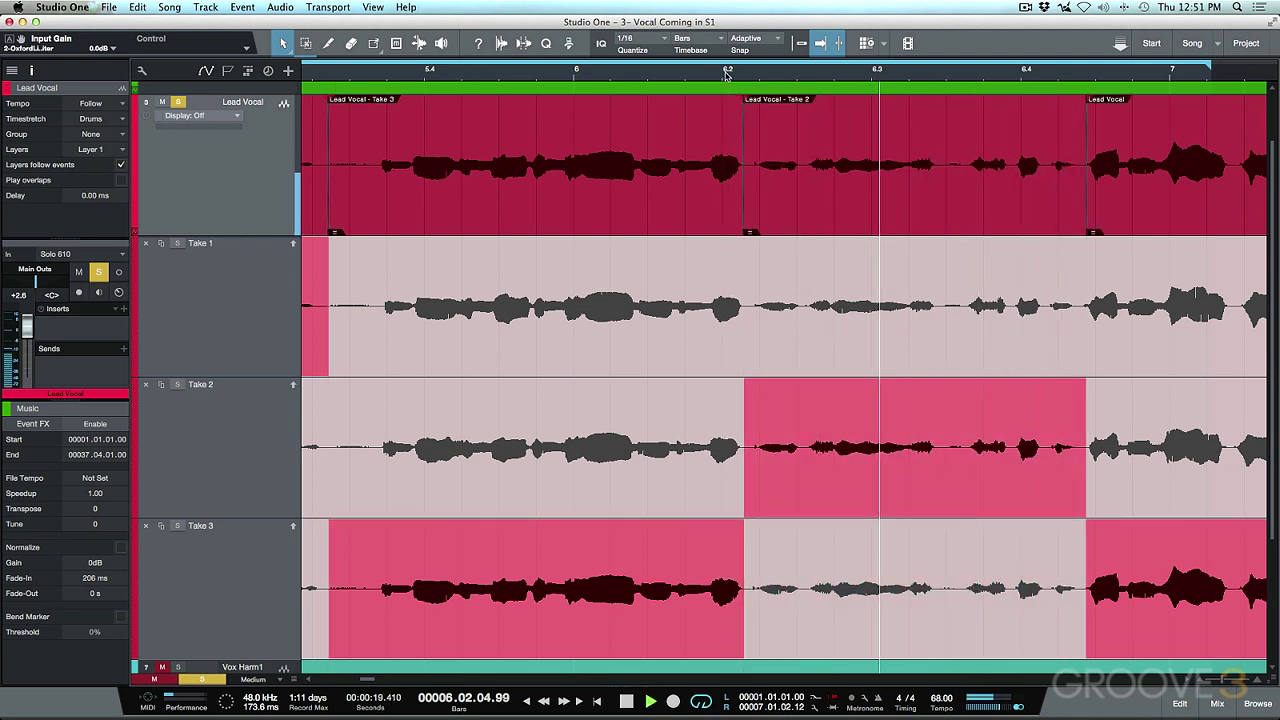
key("space")
Step: Compare Take 1, Take 3 and Take 2 with playback for the phrase starting just after beat 6.2, and keep Take 2
left_click(857, 337)
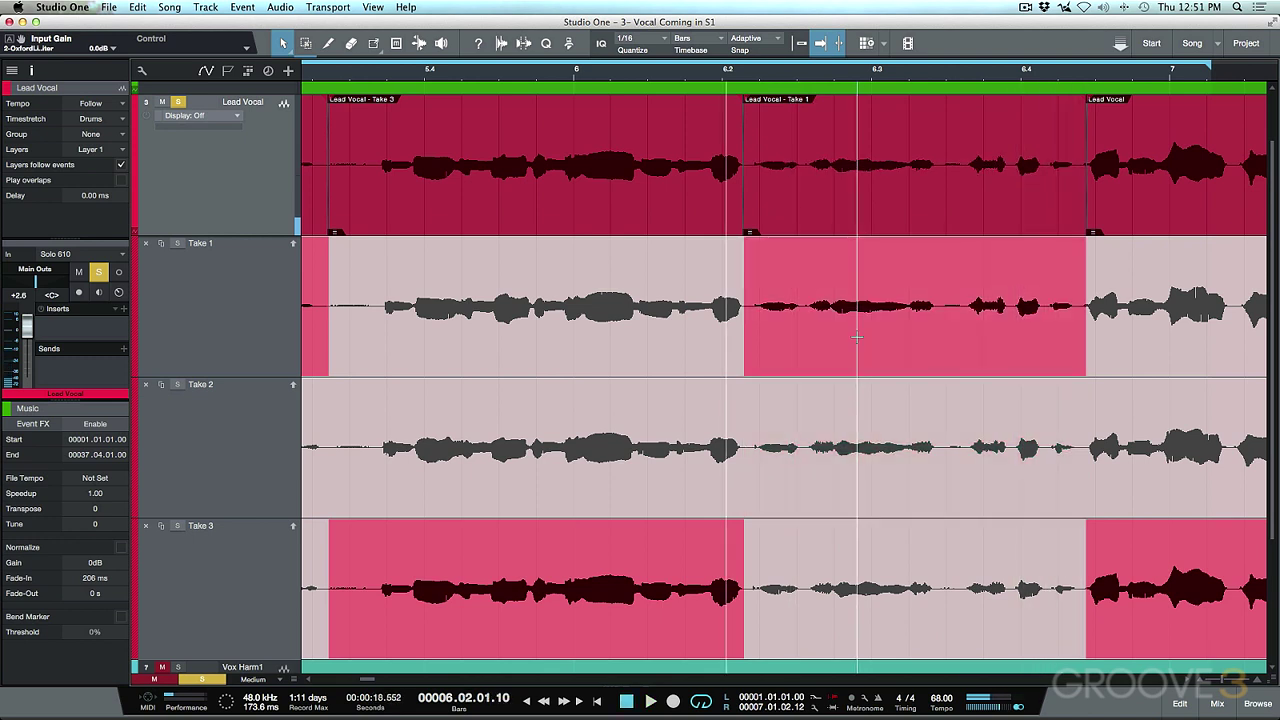
key("space")
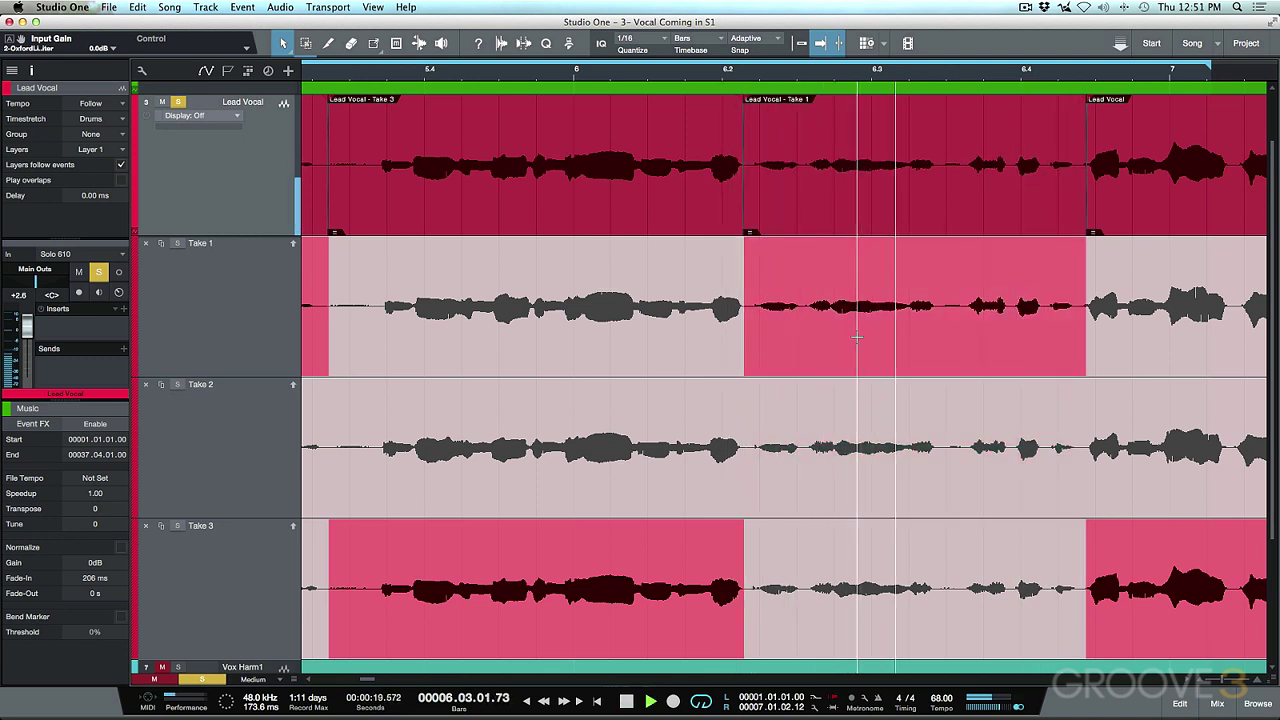
key("space")
left_click(913, 580)
key("space")
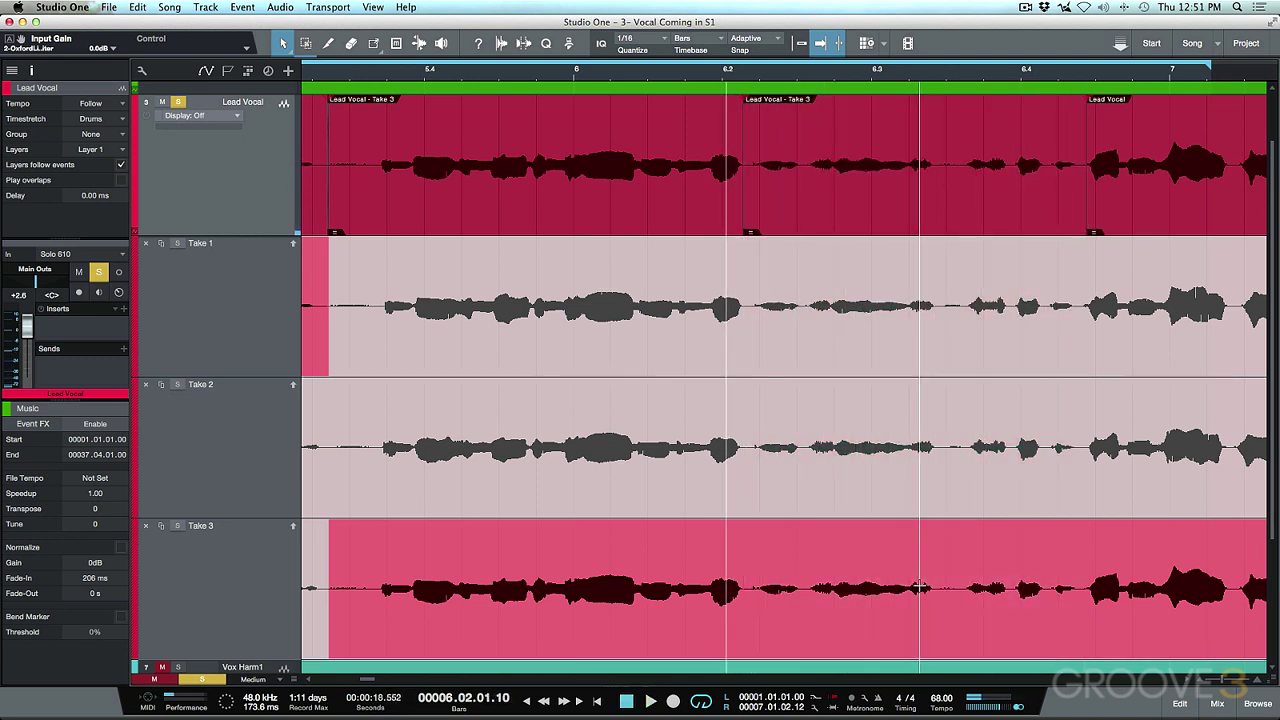
key("space")
left_click(852, 449)
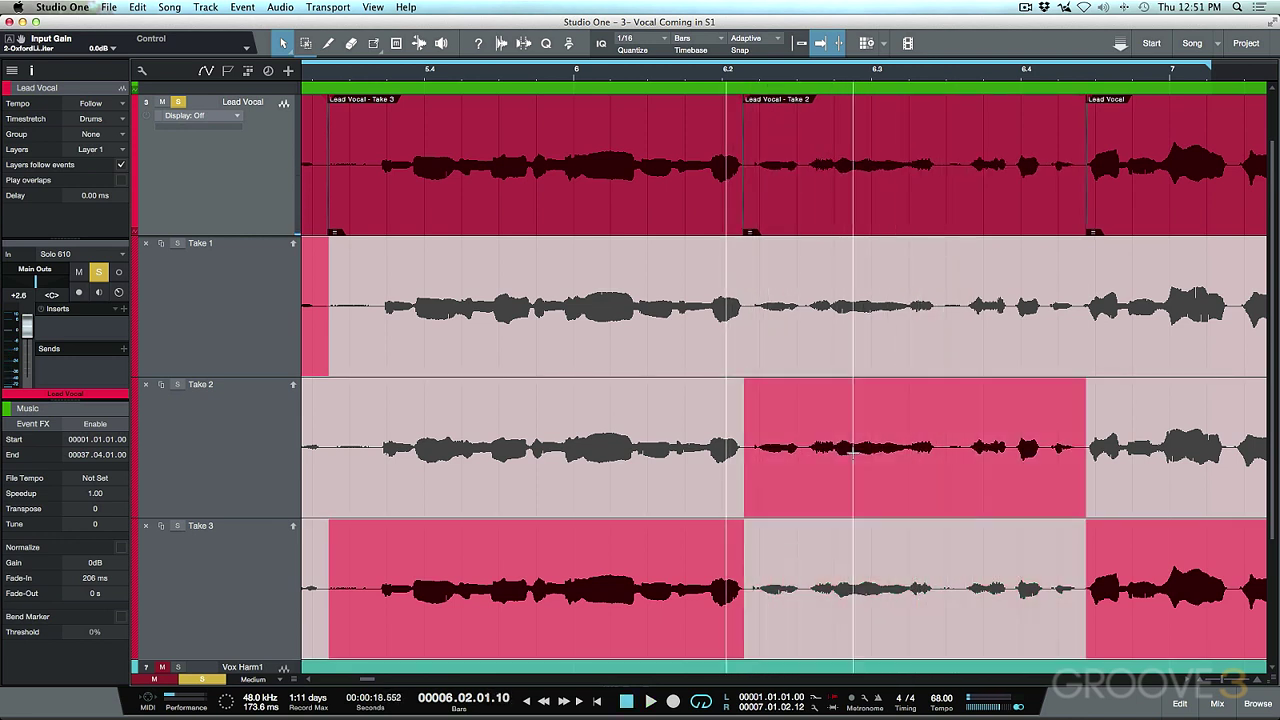
key("space")
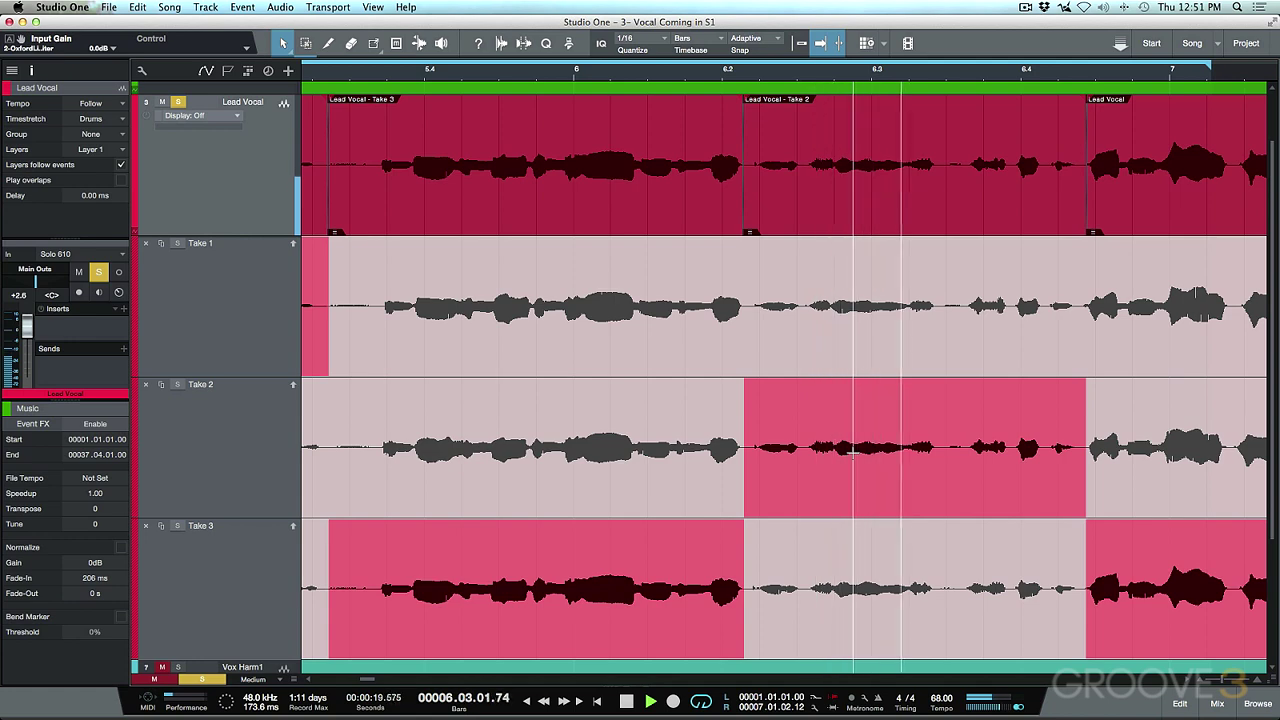
Step: Return to the song start, stop playback, and look over the Lead Vocal takes from bar 9 to bar 12
key("Home")
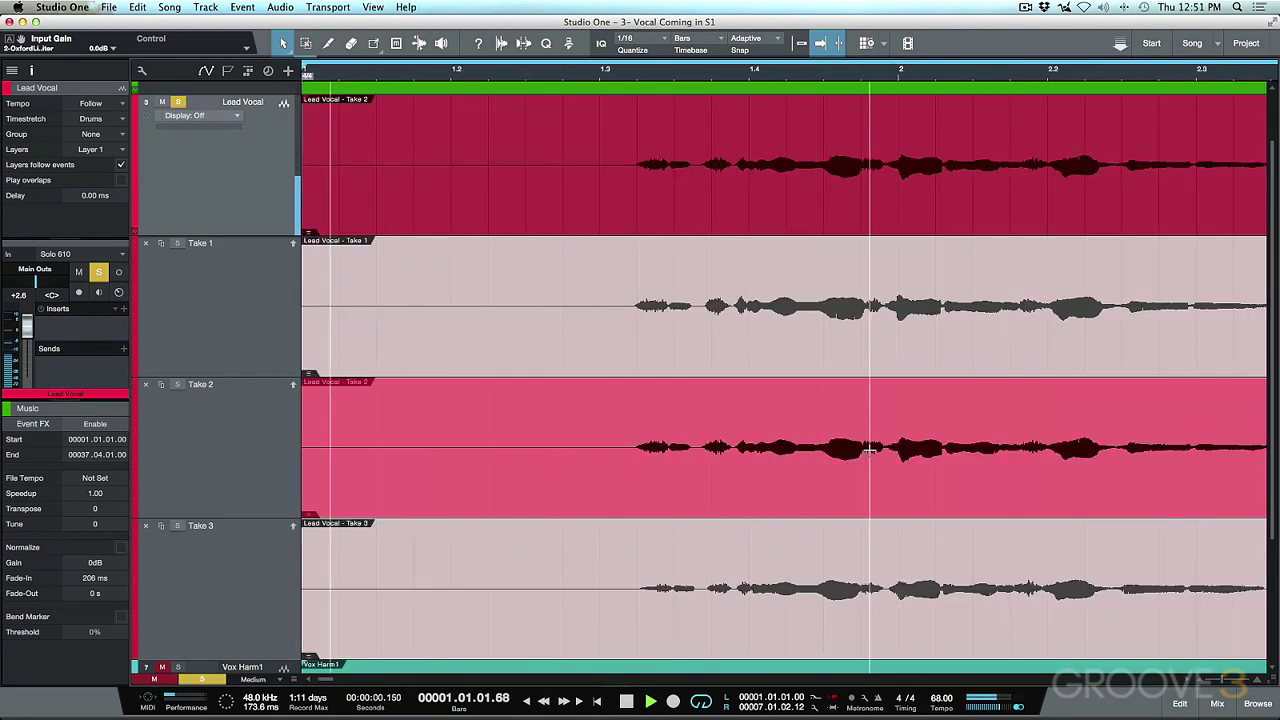
key("space")
scroll(856, 445, "right", 10)
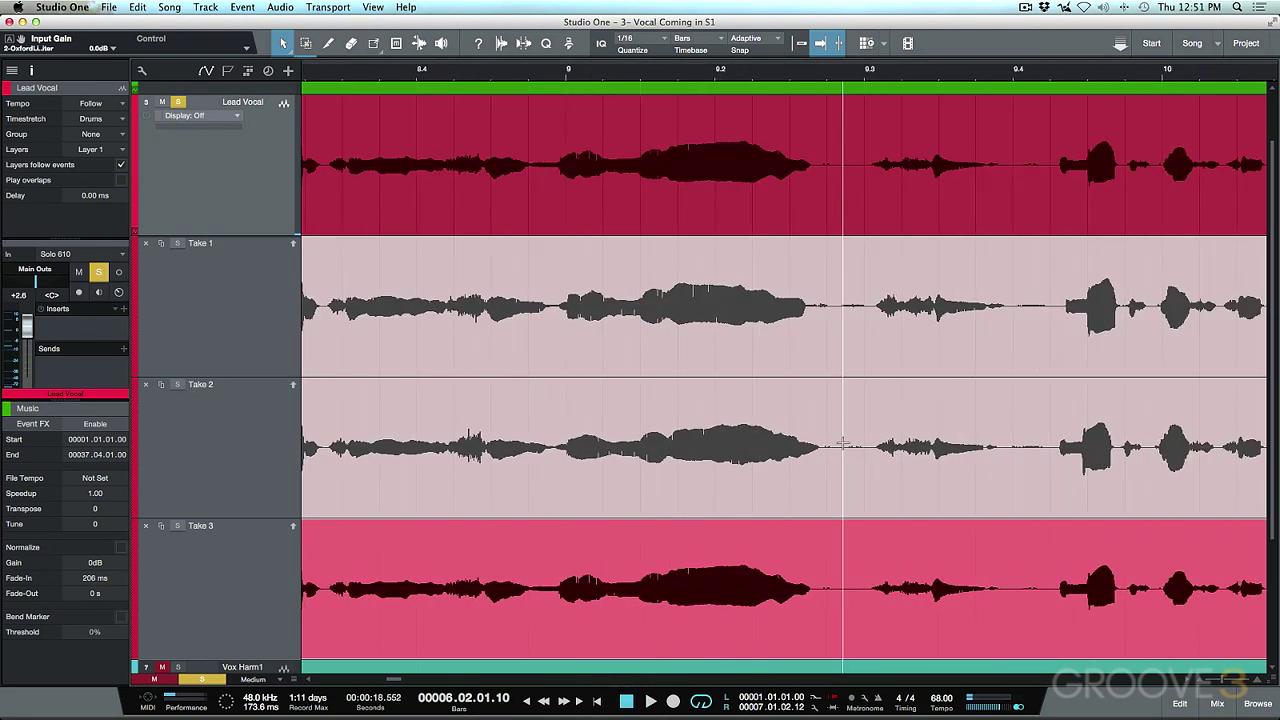
scroll(843, 440, "right", 8)
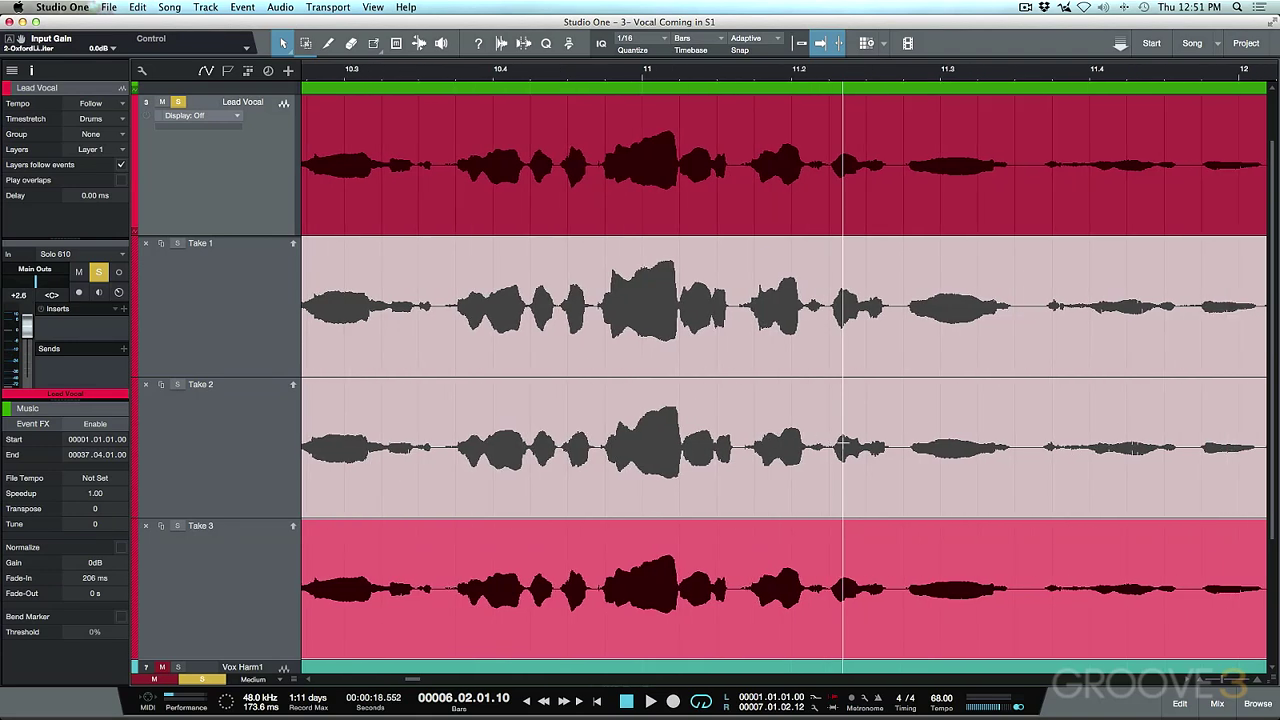
Step: Collapse the Lead Vocal take layers and return to the song start with the comped opening bars in view
key("z")
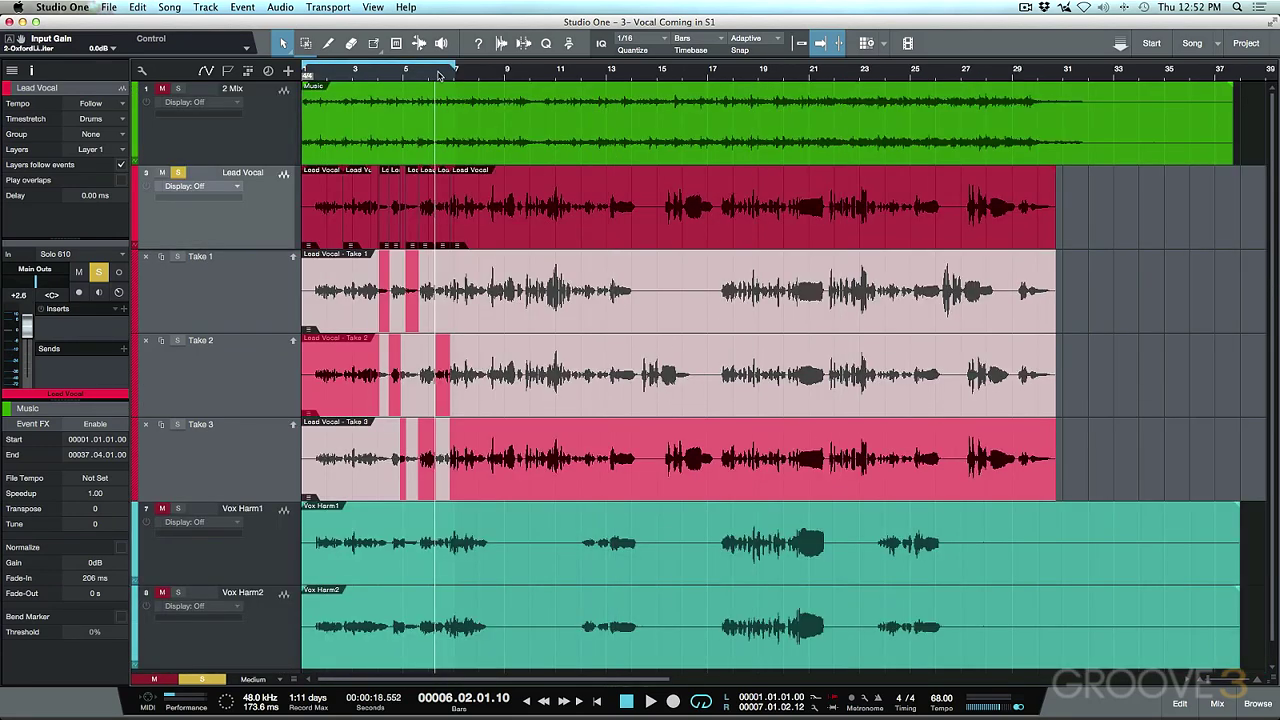
left_click_drag(449, 78, 782, 393)
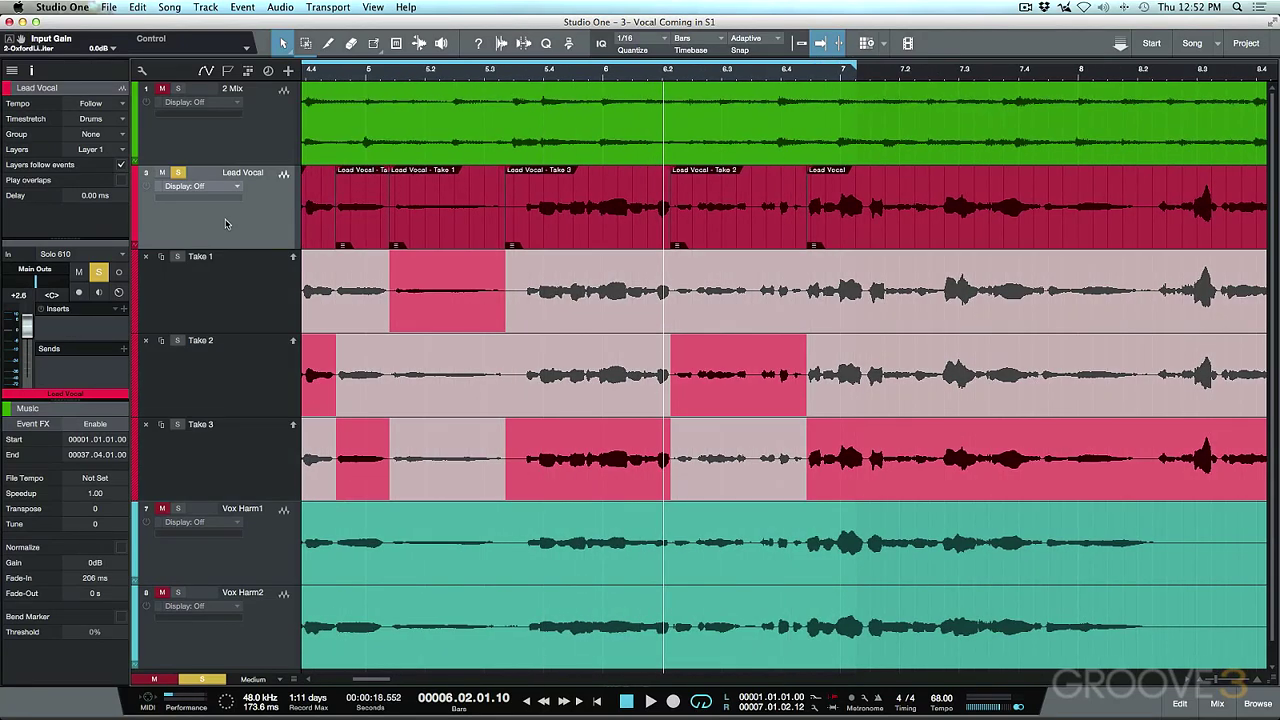
key("l")
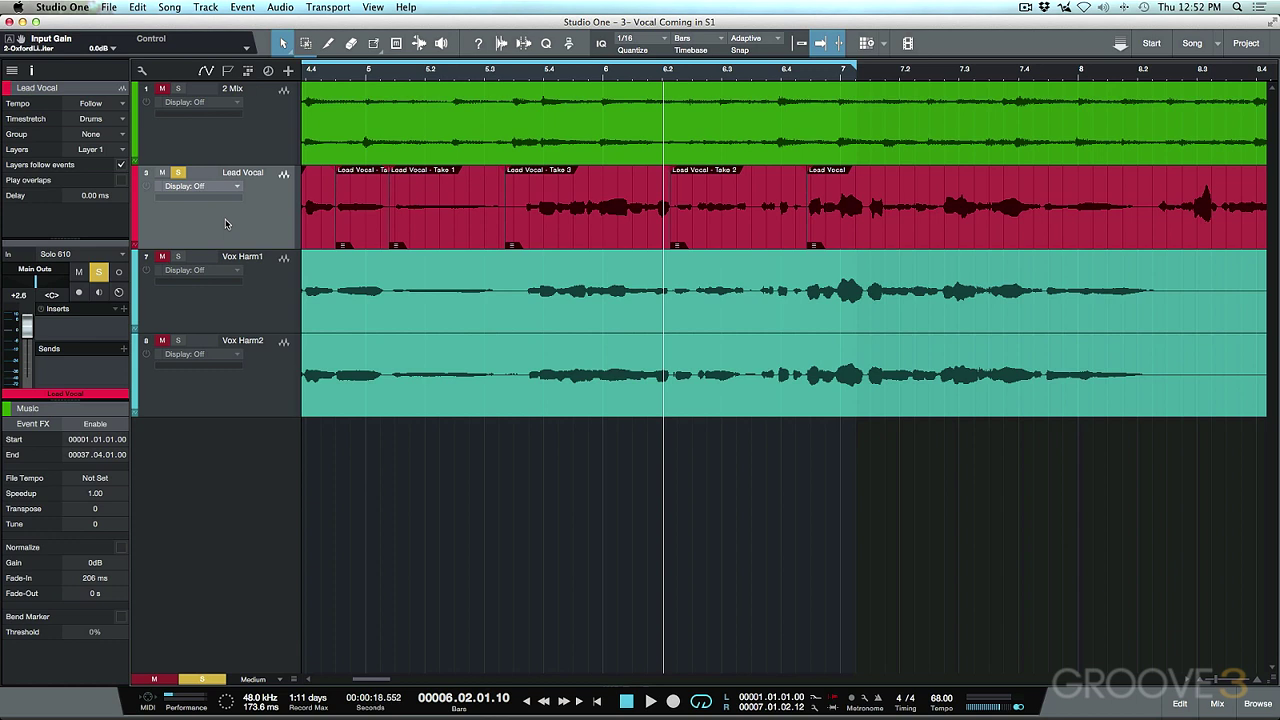
key("comma")
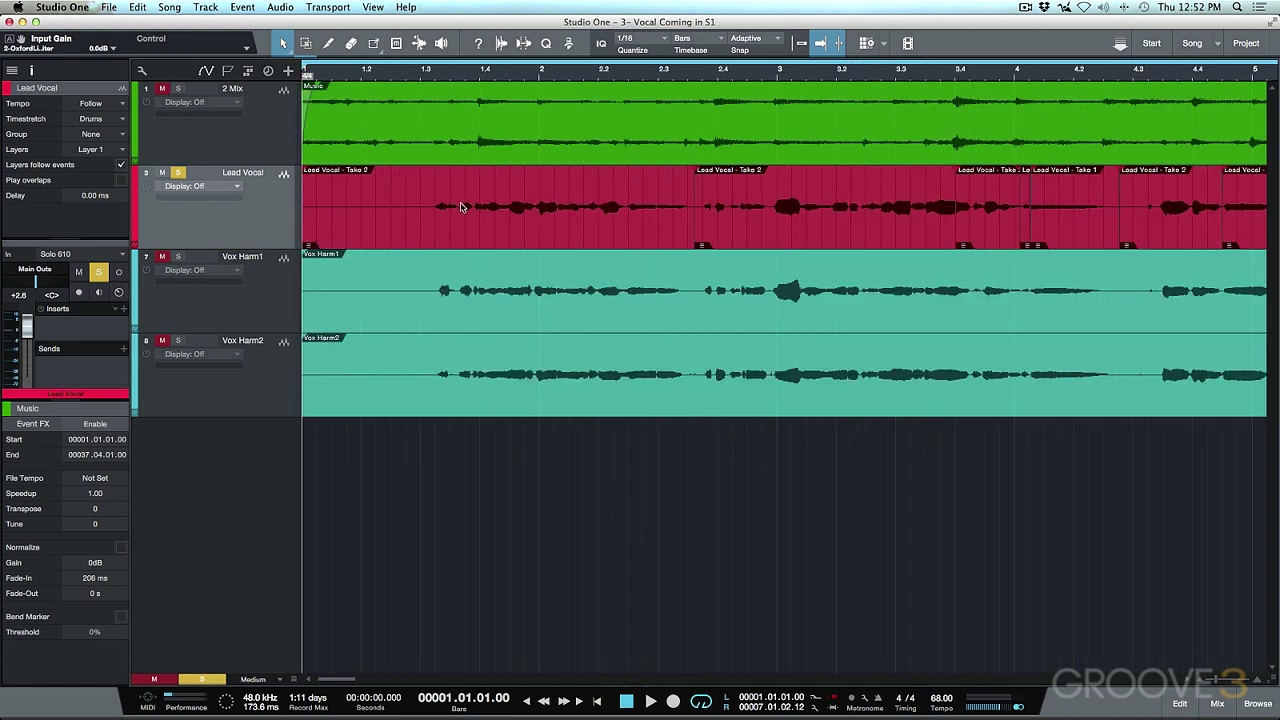
key("w")
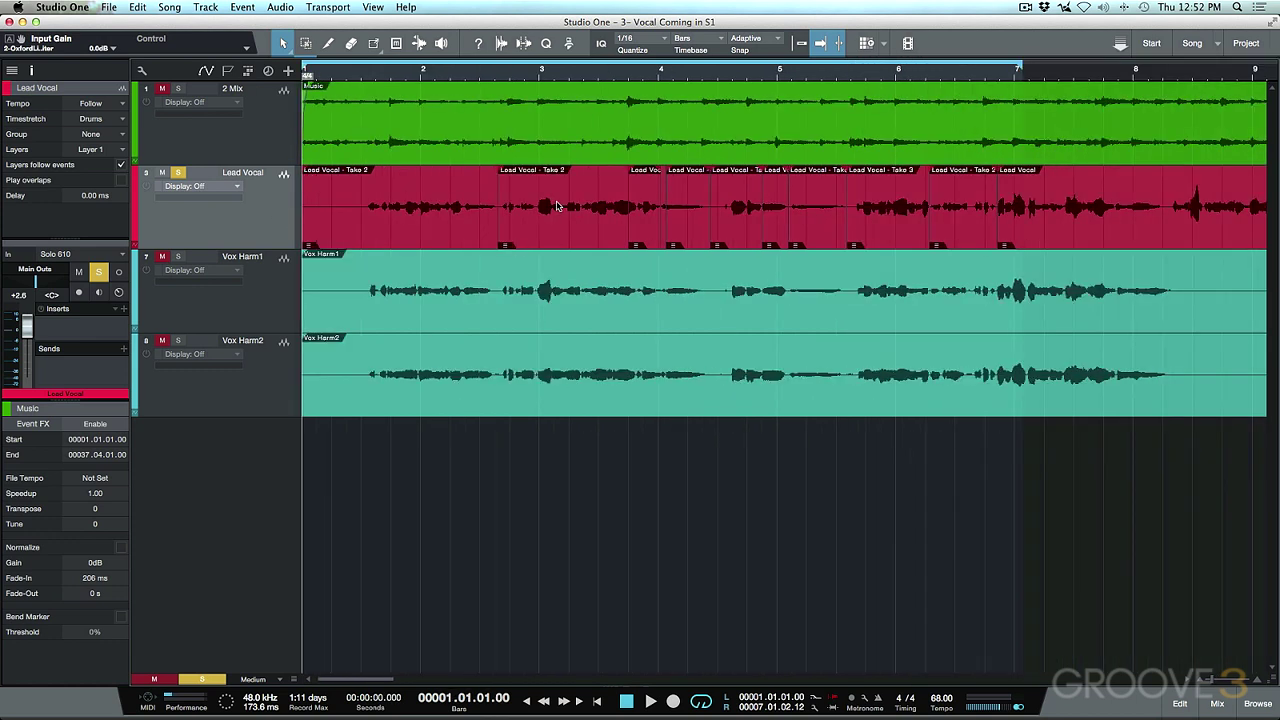
Step: Set the event gain to +0.6 dB on Take 1 starting at 5.1 and -0.6 dB on Take 2 starting at 4.2
scroll(520, 230, "right", 2)
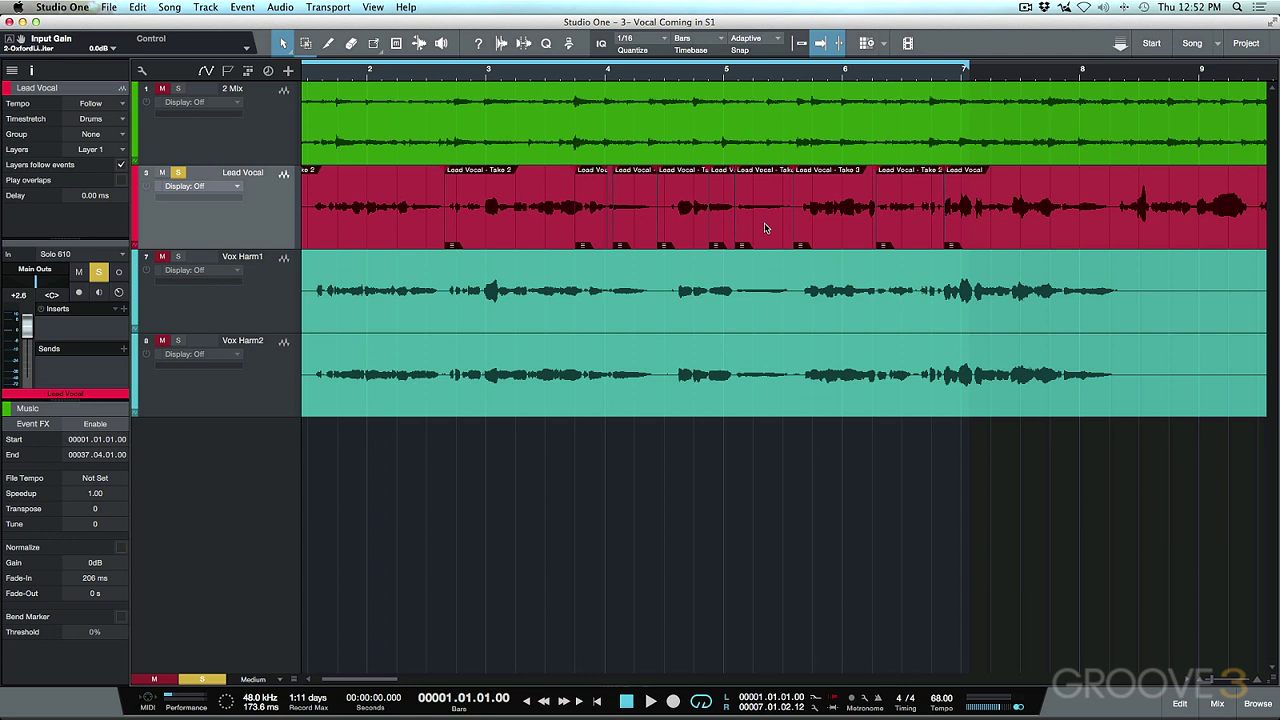
left_click(764, 228)
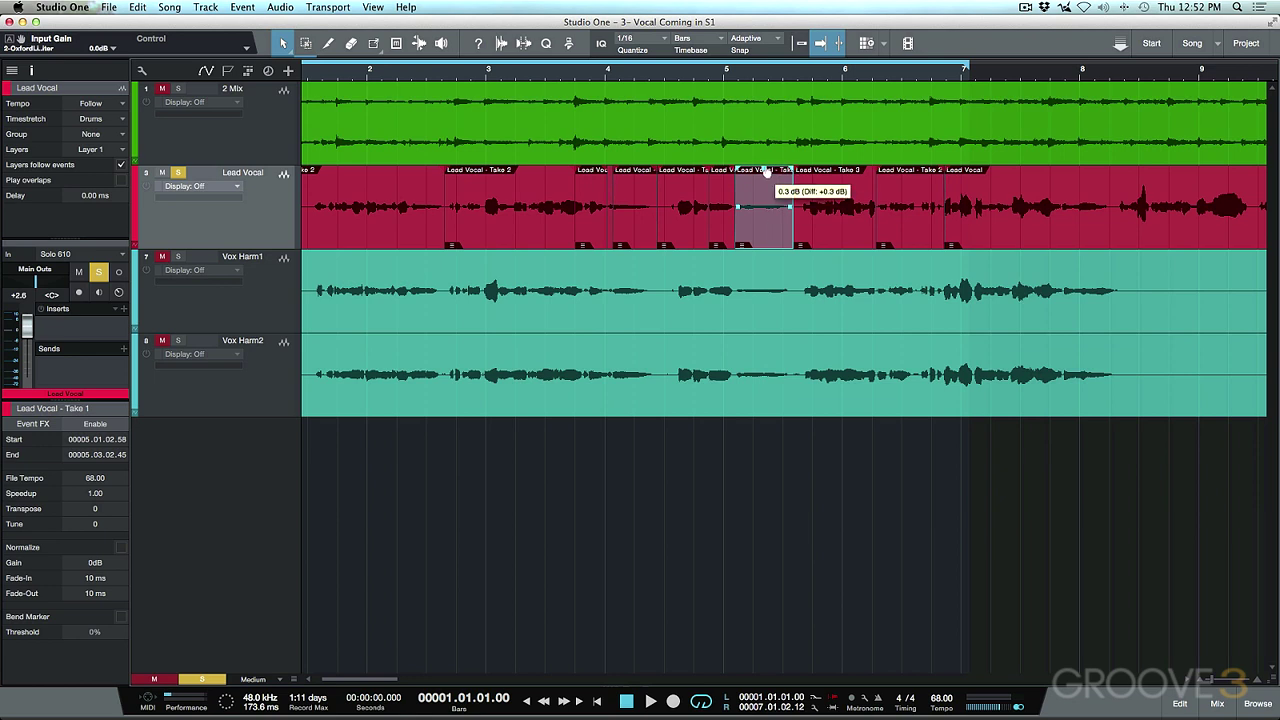
scroll(760, 207, "left", 3)
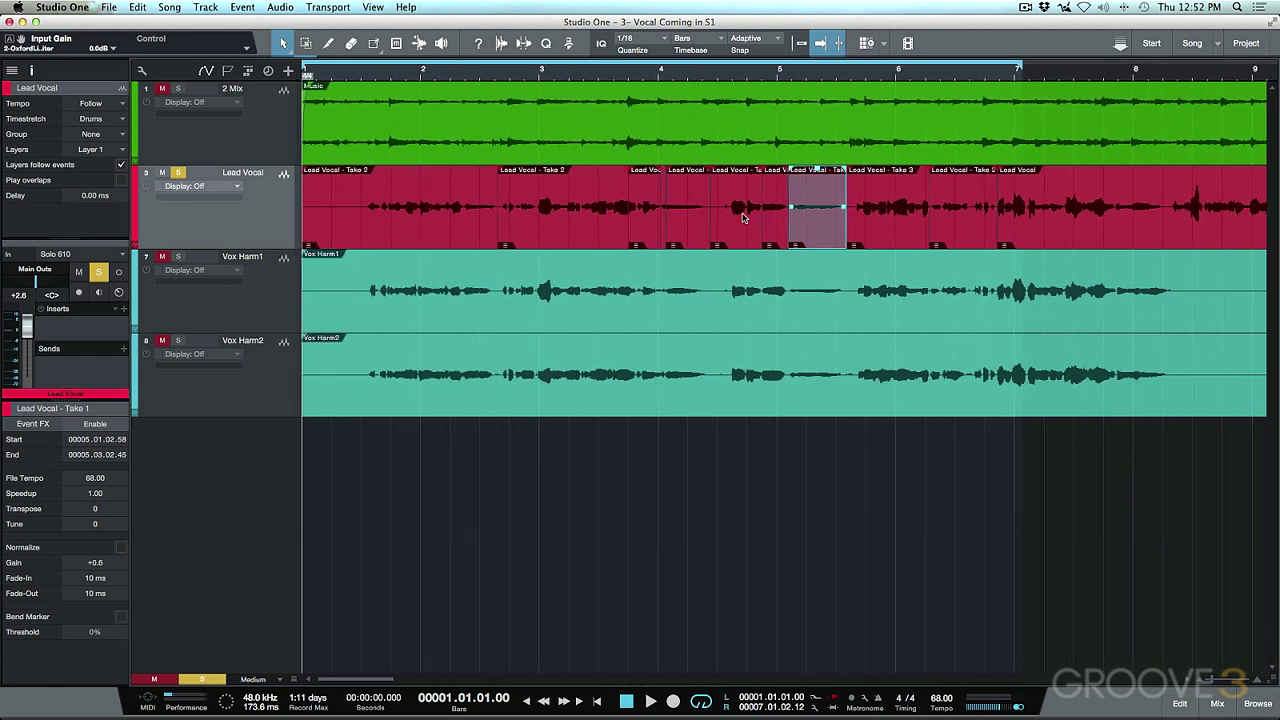
left_click(741, 230)
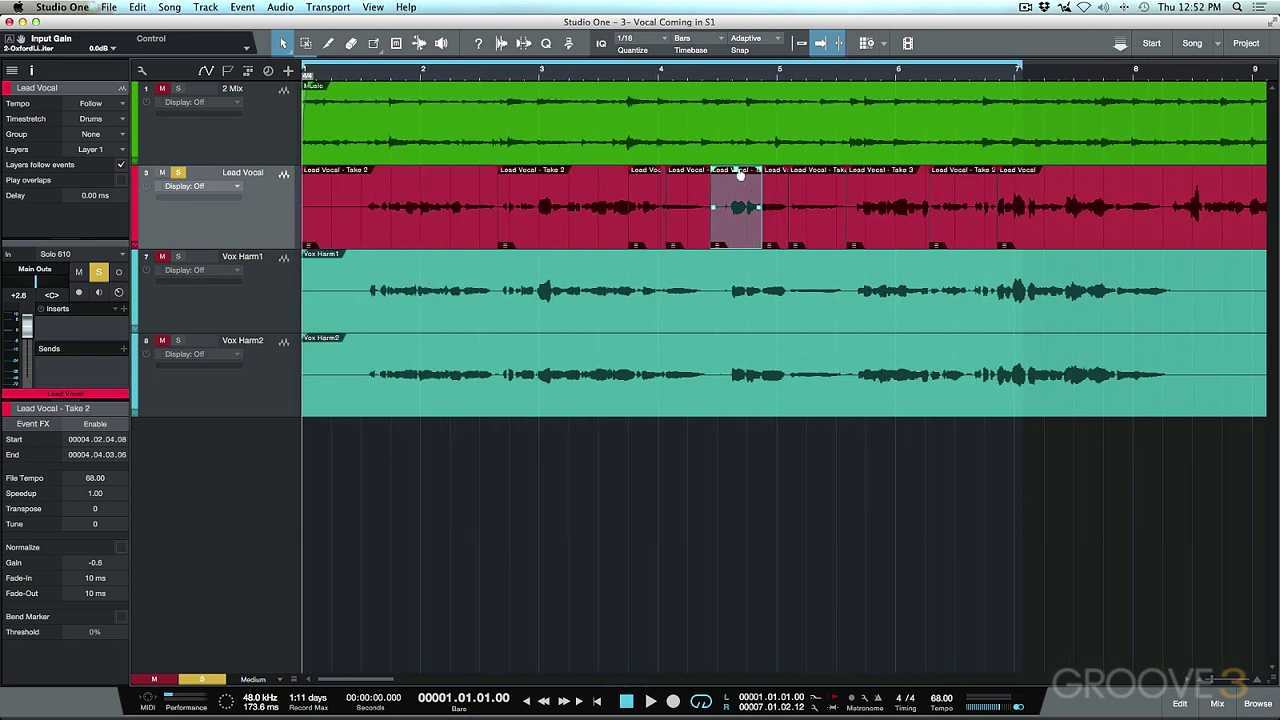
Step: Lower the adjoining Take 2 events starting at 2.3 and 3.4 together, to -0.6 dB and -0.9 dB gain
left_click(593, 232)
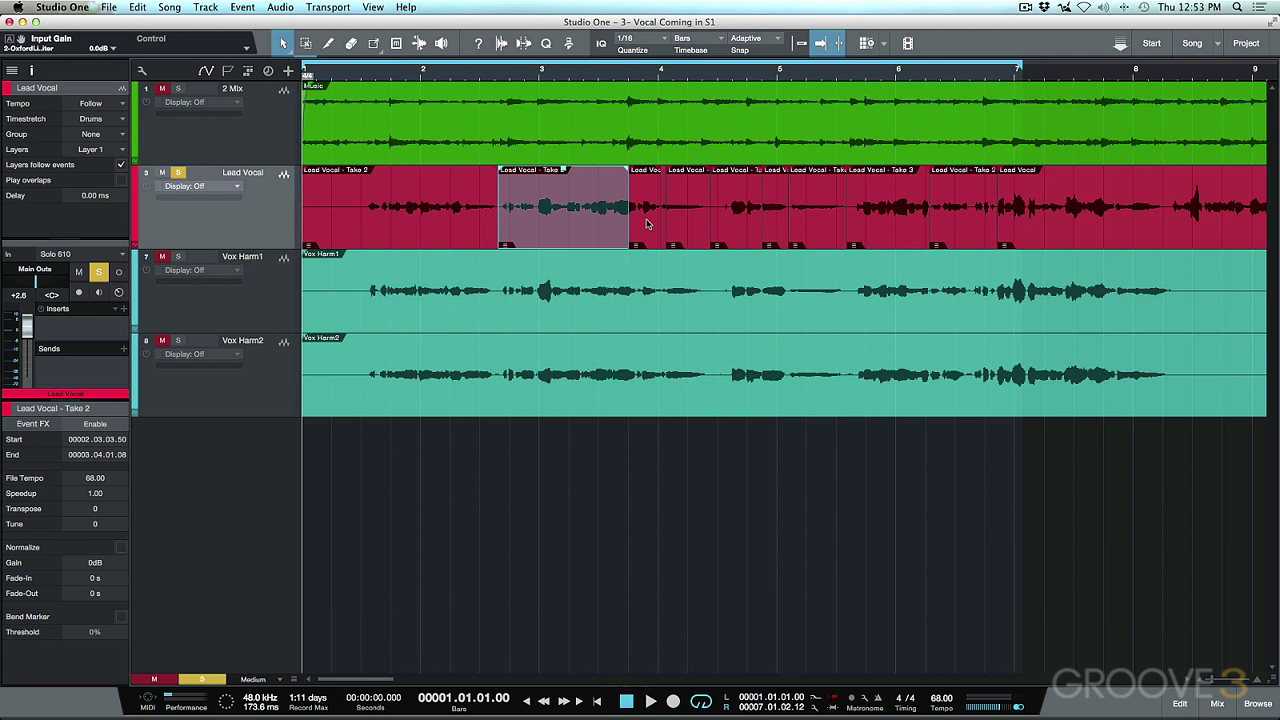
left_click(646, 222, "shift")
left_click_drag(566, 176, 565, 179)
Step: Select the Take 3 event starting at 5.3 with the adjoining Take 2 event, and lower the Take 2 event's gain to -1.6 dB
scroll(651, 203, "right", 3)
scroll(651, 203, "right", 3)
left_click(728, 216)
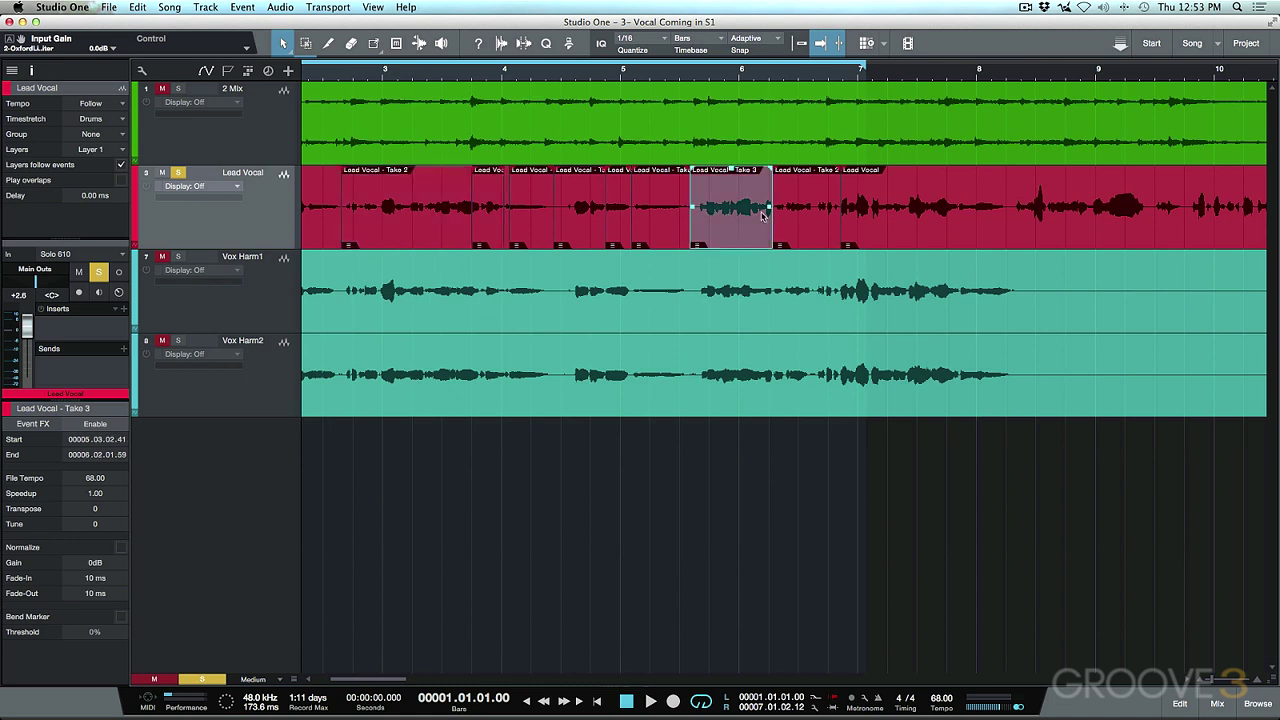
left_click(817, 225, "shift")
left_click_drag(807, 172, 807, 175)
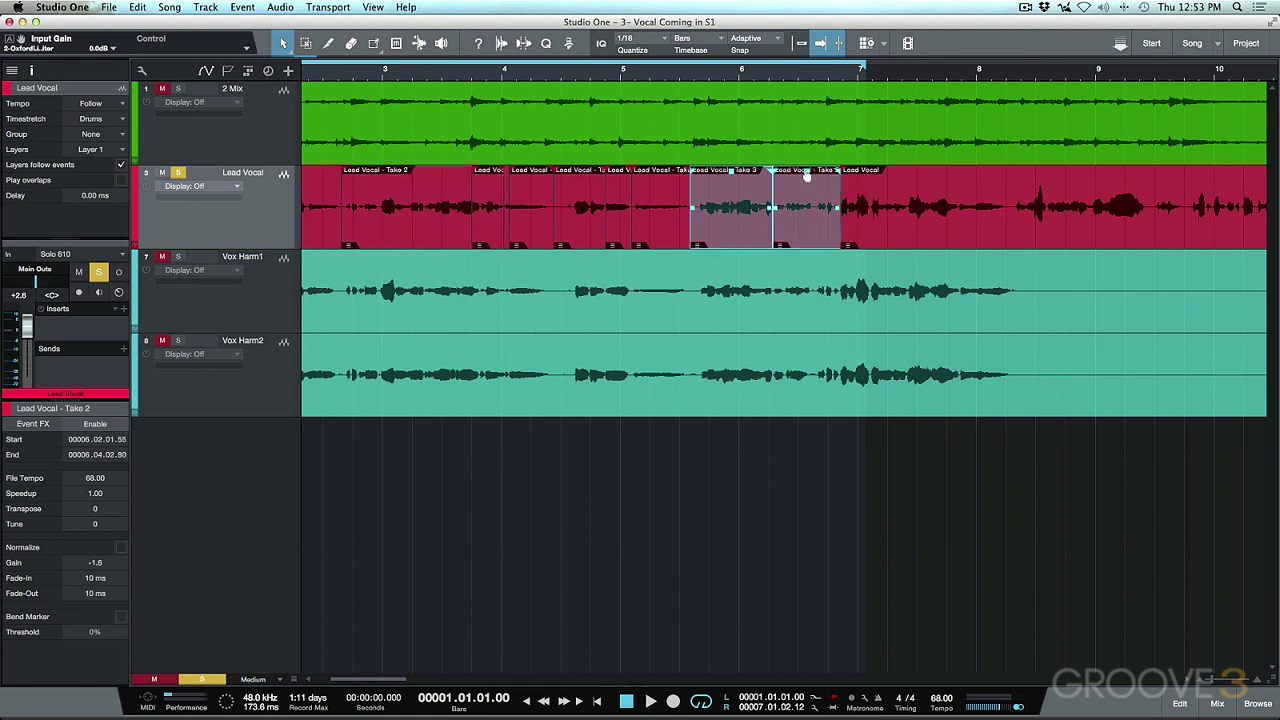
Step: Expand the Lead Vocal take layers and readjust the event gain of the Take 2 event between 4.2 and 4.4
key("alt+l")
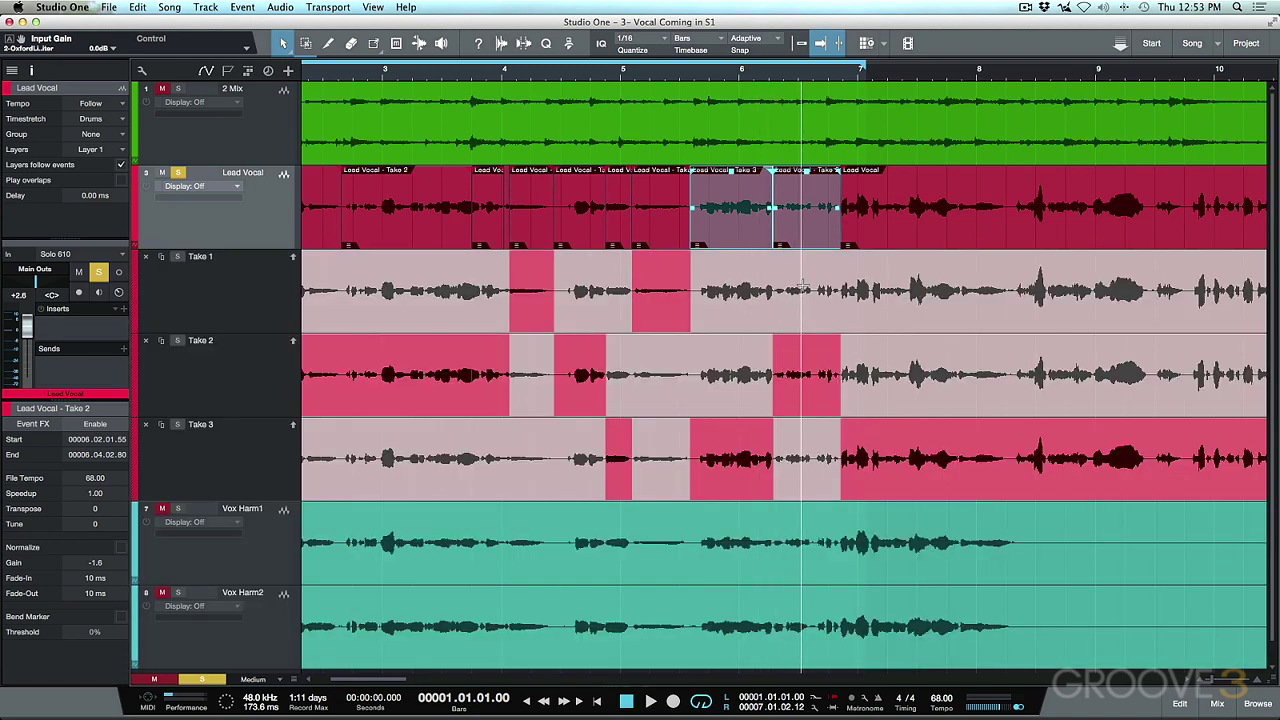
scroll(691, 363, "left", 5)
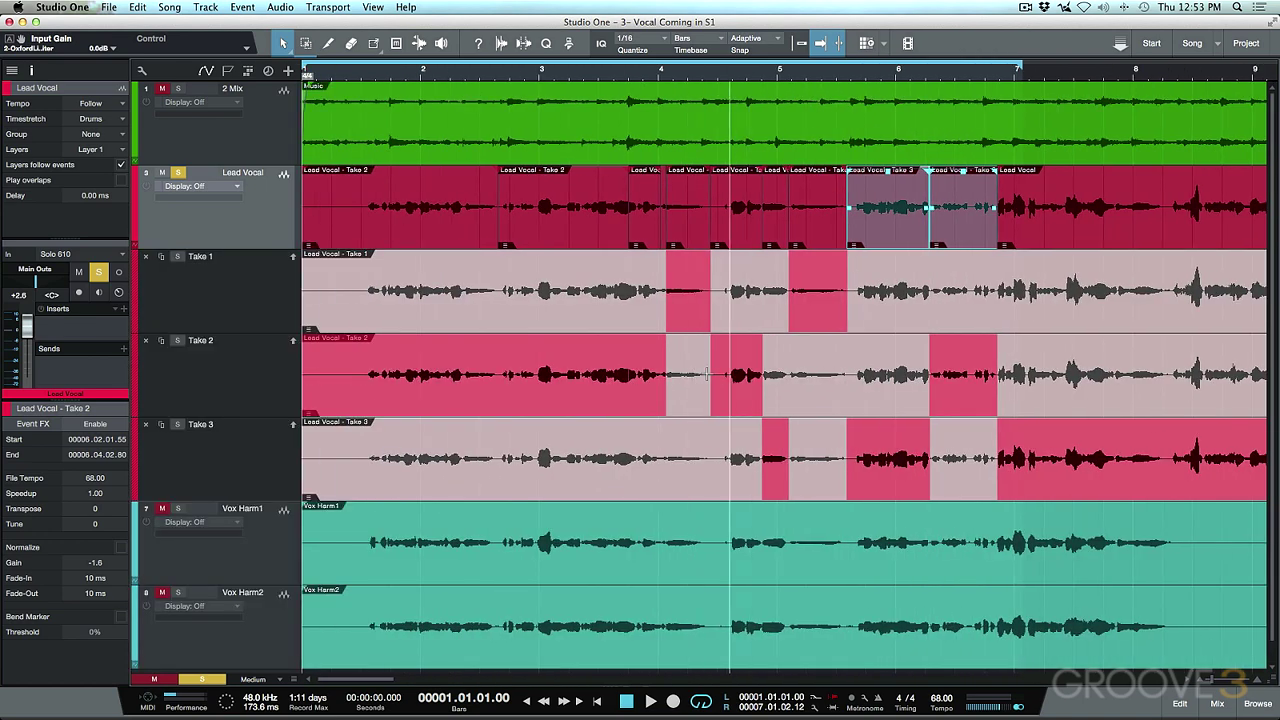
left_click(735, 226)
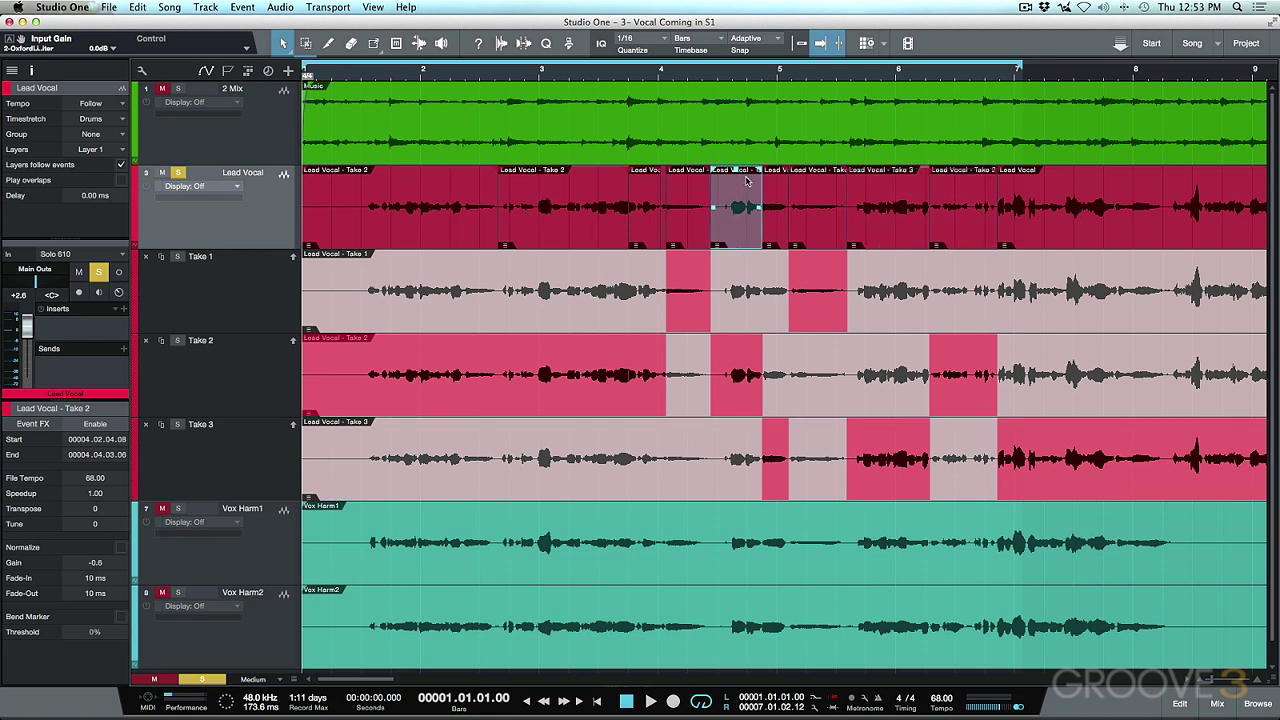
mouse_move(738, 175)
left_click_drag(738, 175, 740, 163)
double_click(738, 173)
left_click_drag(737, 175, 737, 172)
left_click_drag(737, 175, 738, 174)
Step: Select the two adjoining Take 2 events from 2.3 to 4.1, and collapse the Lead Vocal take layers
key("Left")
key("Left")
key("Left")
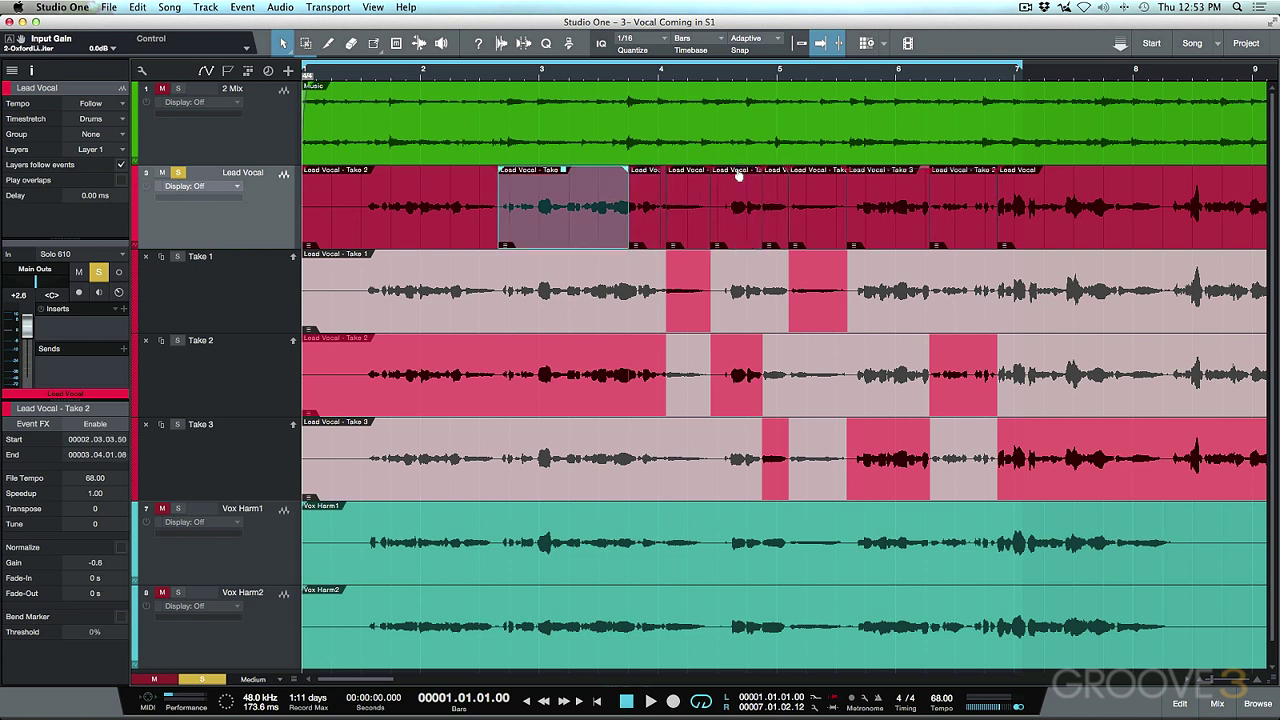
key("shift+Right")
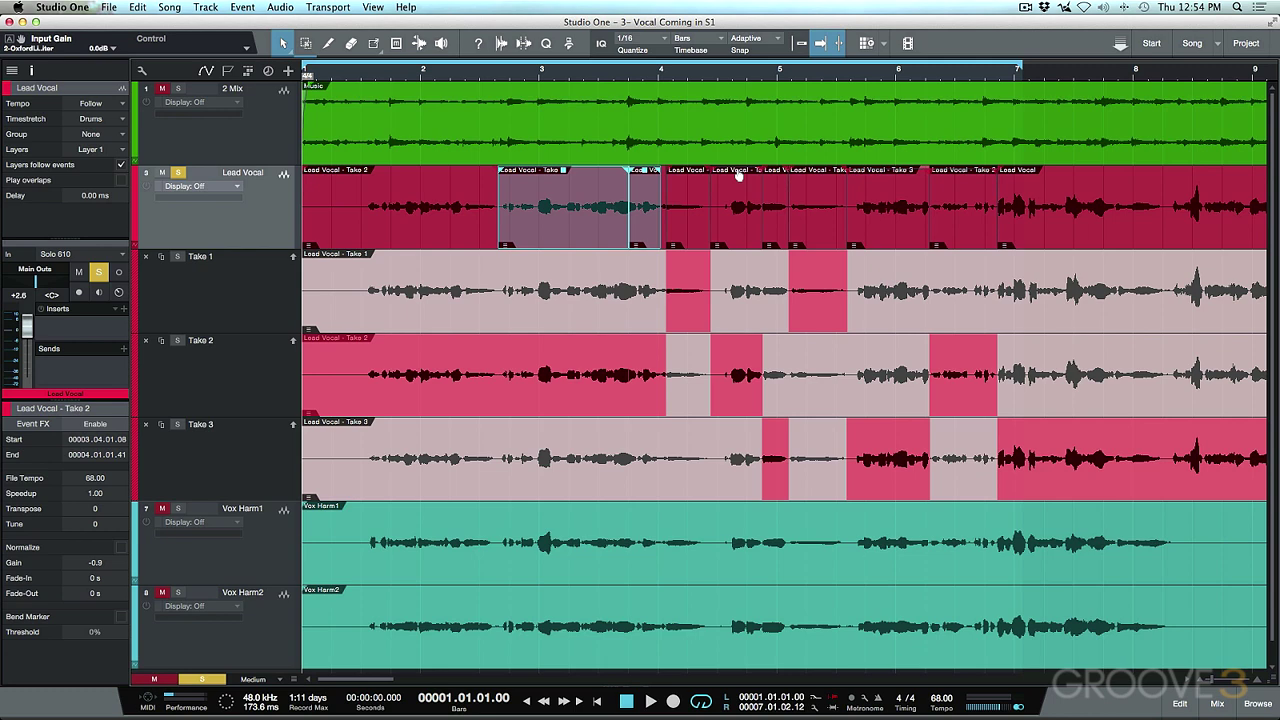
key("shift+l")
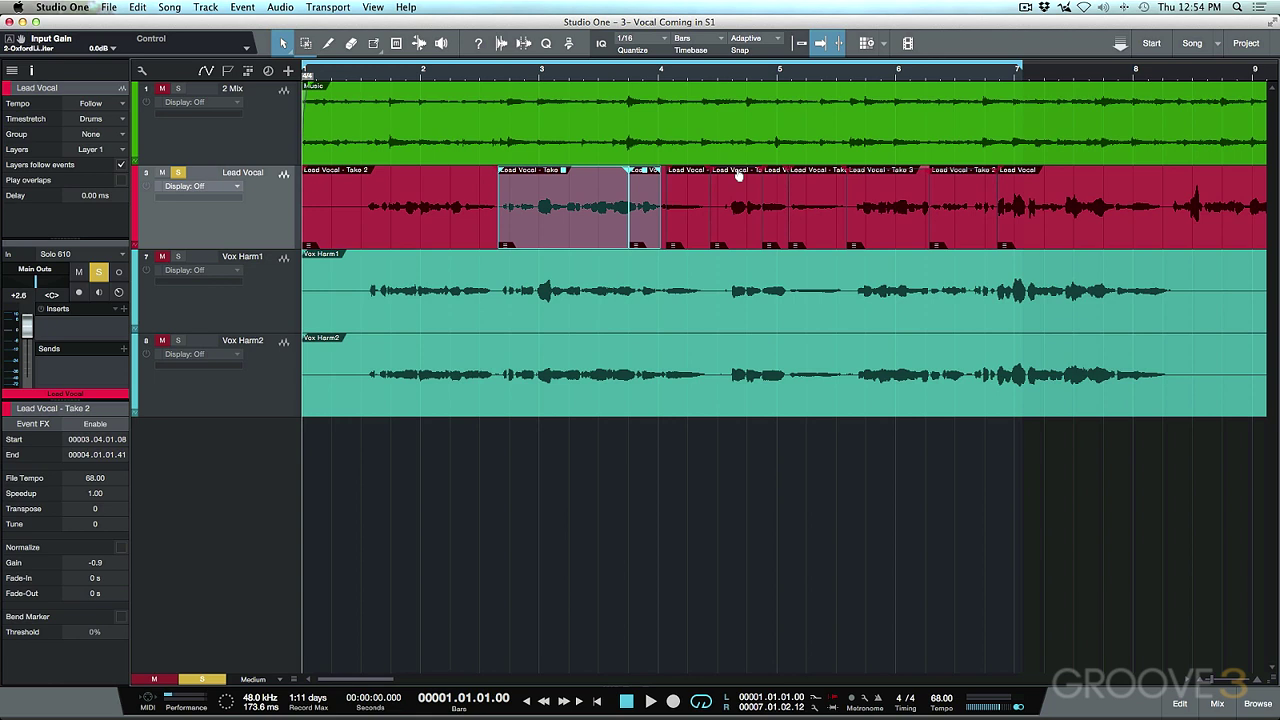
key("w")
key("w")
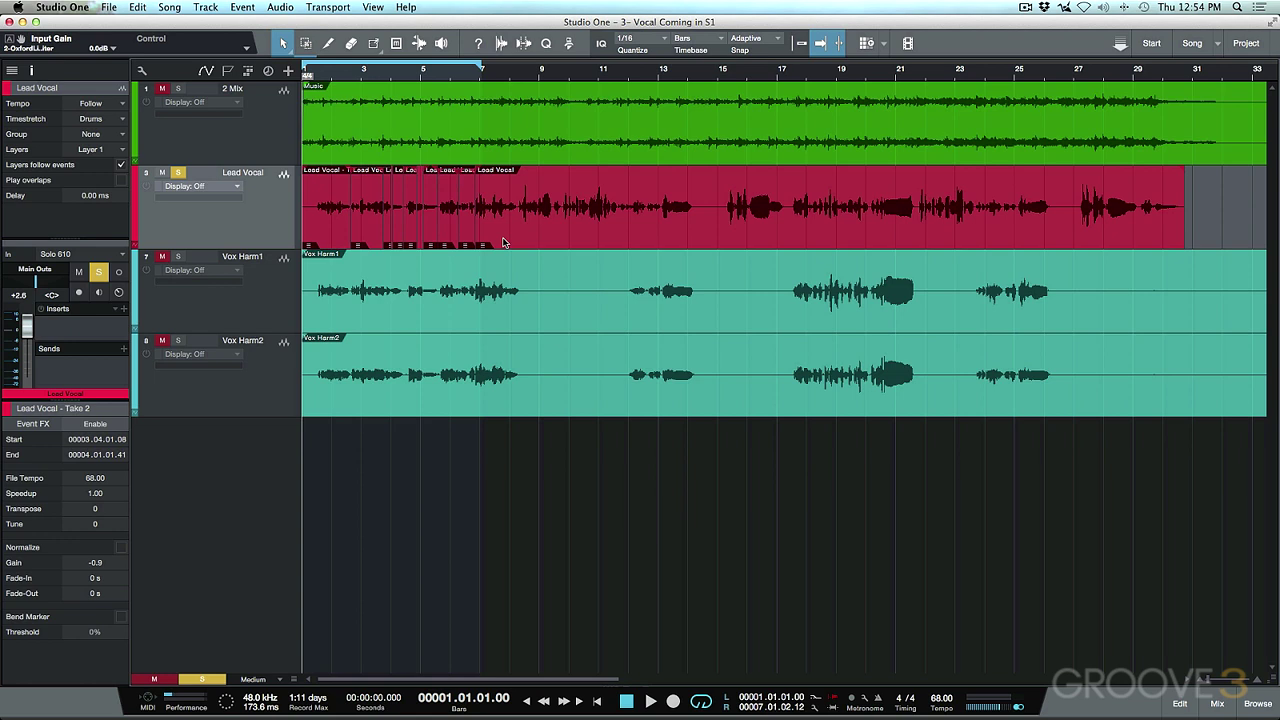
Step: Copy all Lead Vocal events to a new track below Vox Harm2 and bounce the copies into one continuous event
left_click(262, 221)
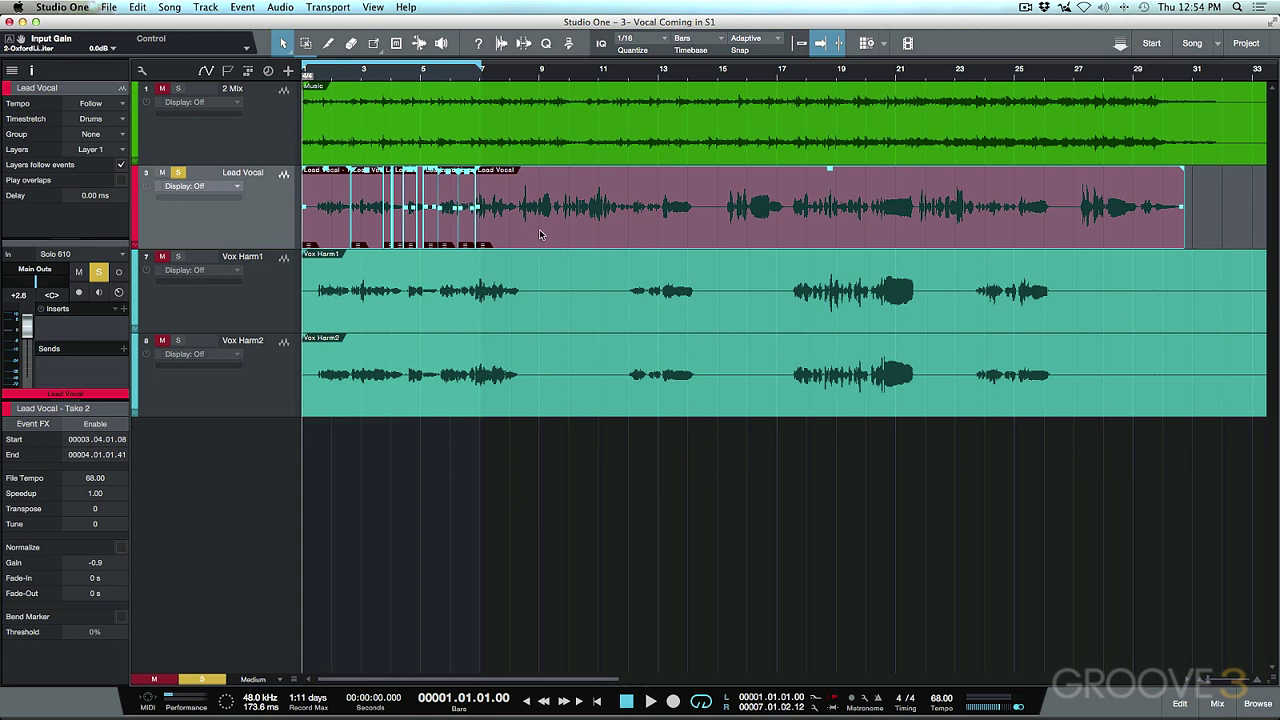
left_click_drag(540, 234, 510, 462)
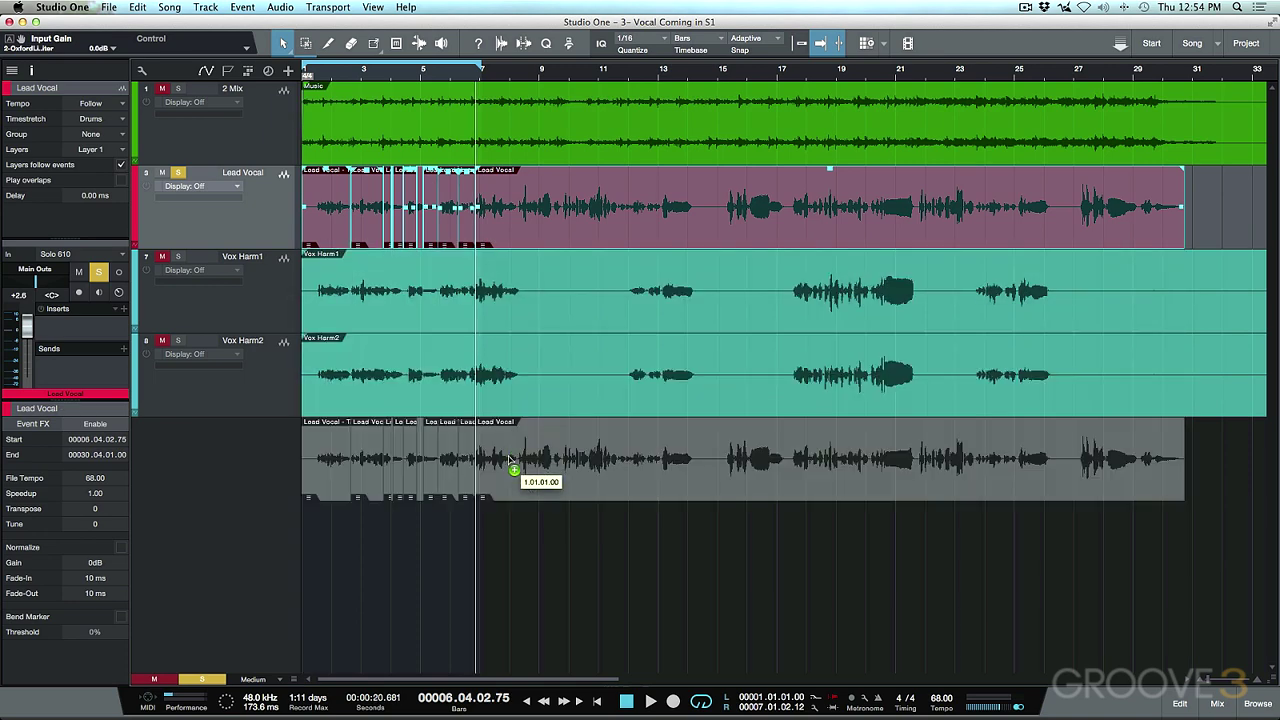
left_click_drag(510, 462, 510, 460)
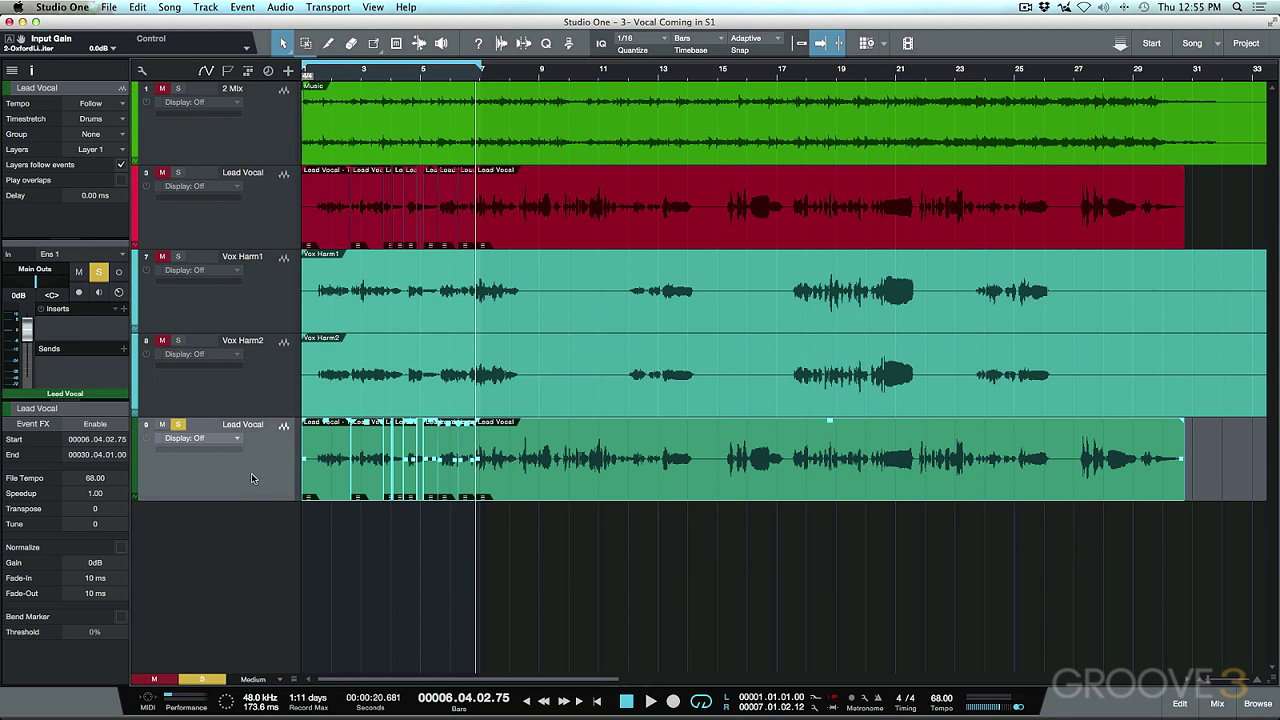
key("g")
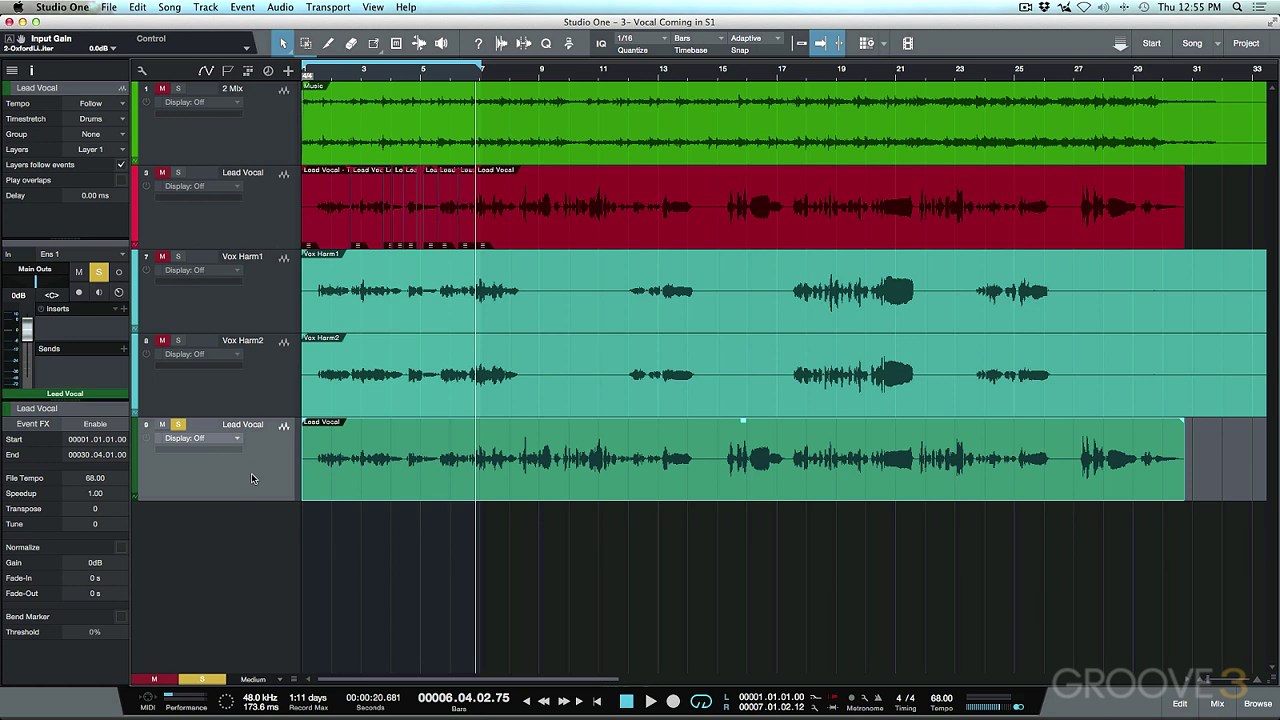
Step: Mute all events on the original comped Lead Vocal track with the Mute tool, and hide that track
left_click(268, 231)
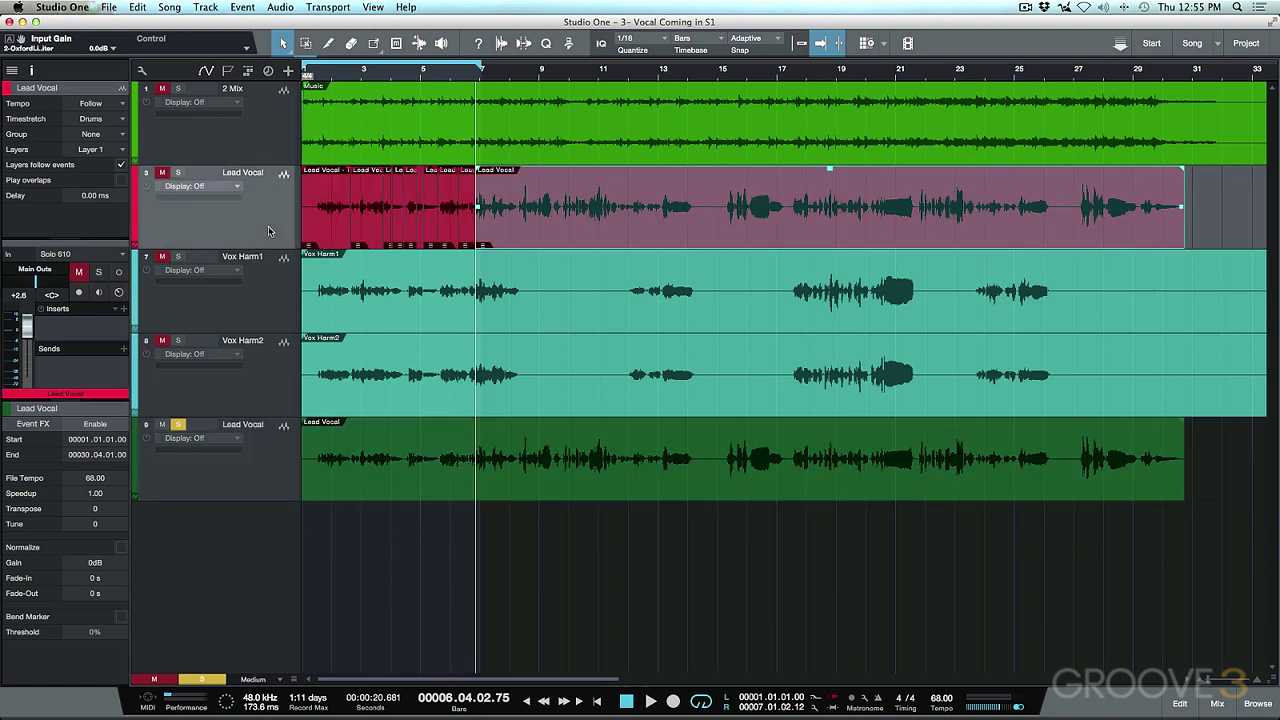
key("g")
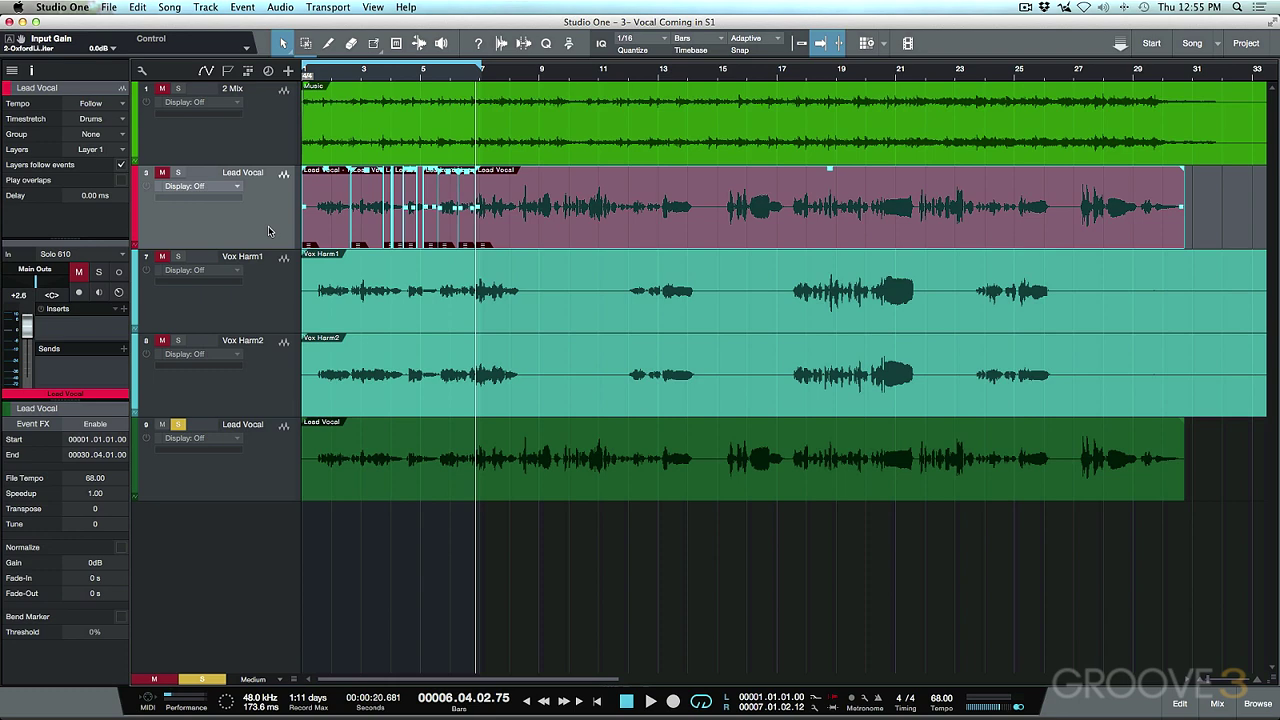
key("6")
left_click(704, 220)
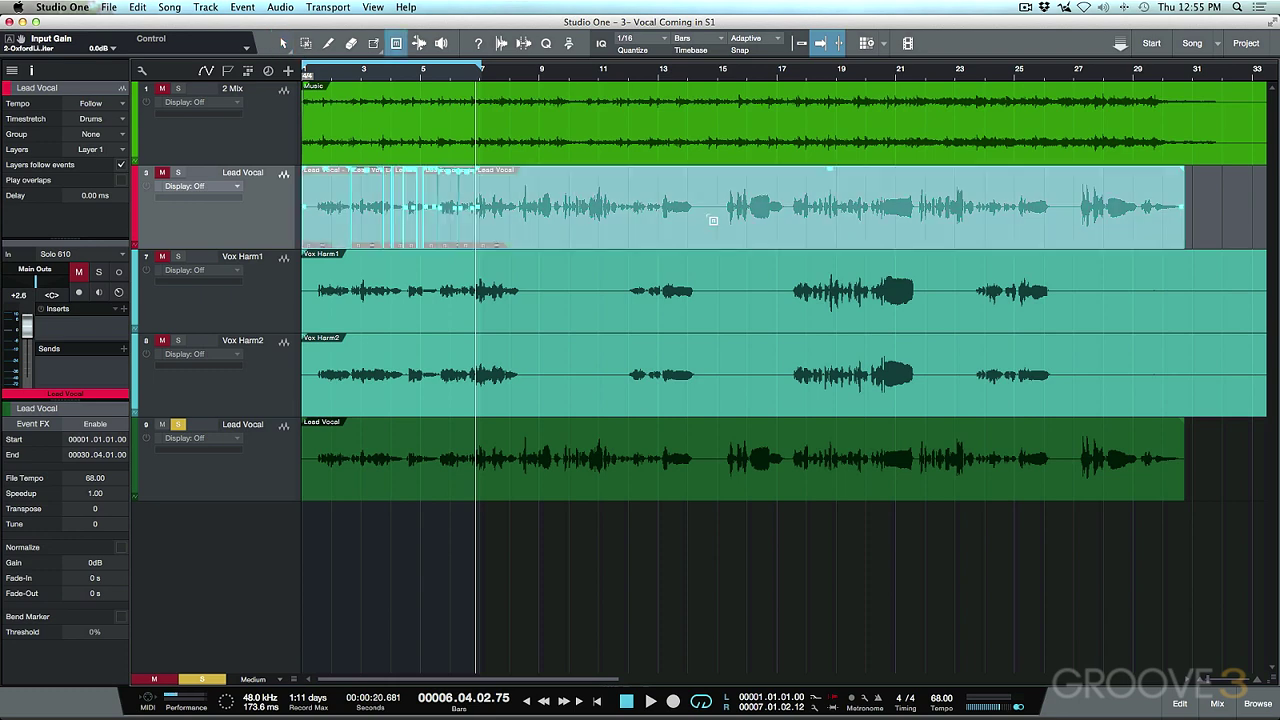
left_click(14, 71)
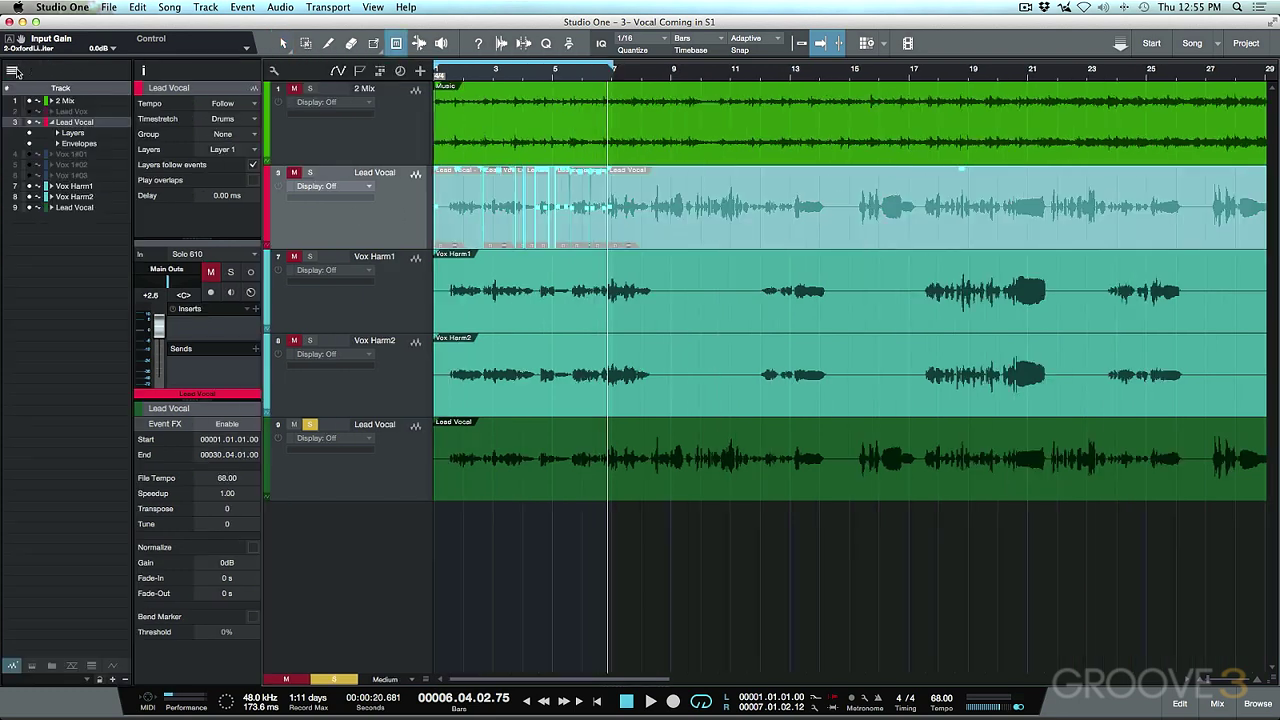
left_click(30, 122)
left_click(12, 71)
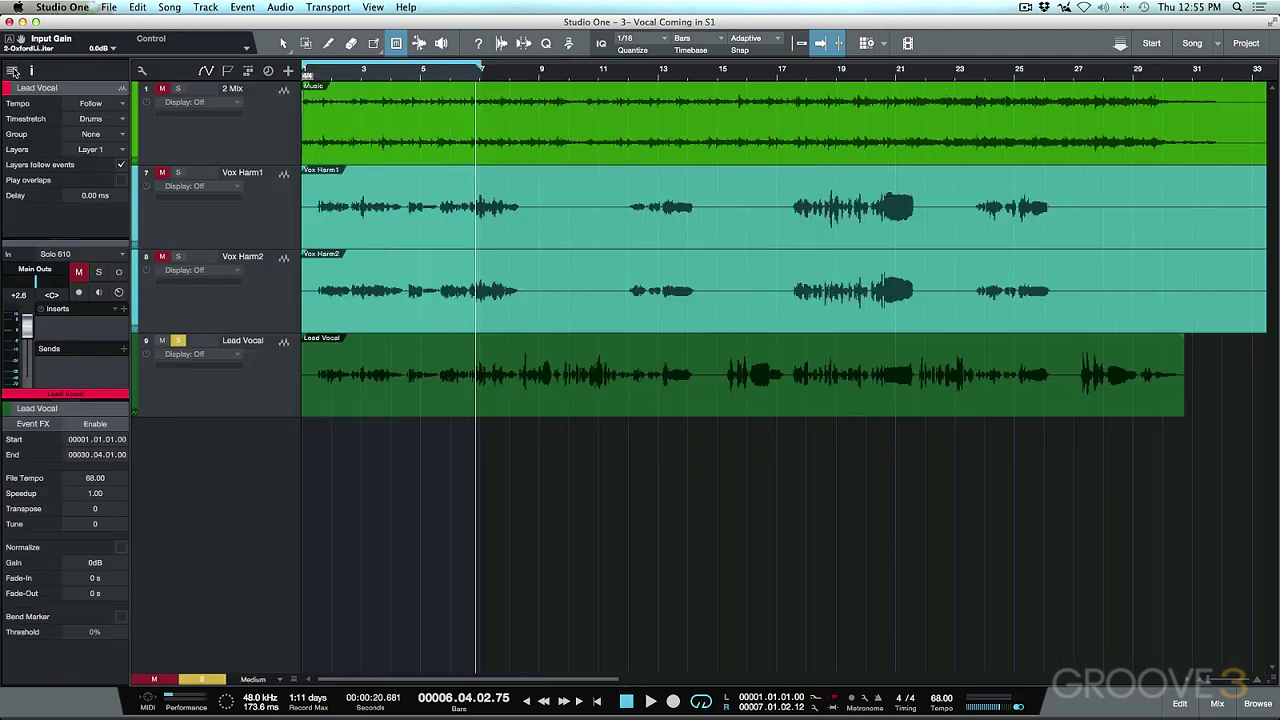
Step: Colour the bounced Lead Vocal track magenta and move it between 2 Mix and Vox Harm1
left_click(286, 400)
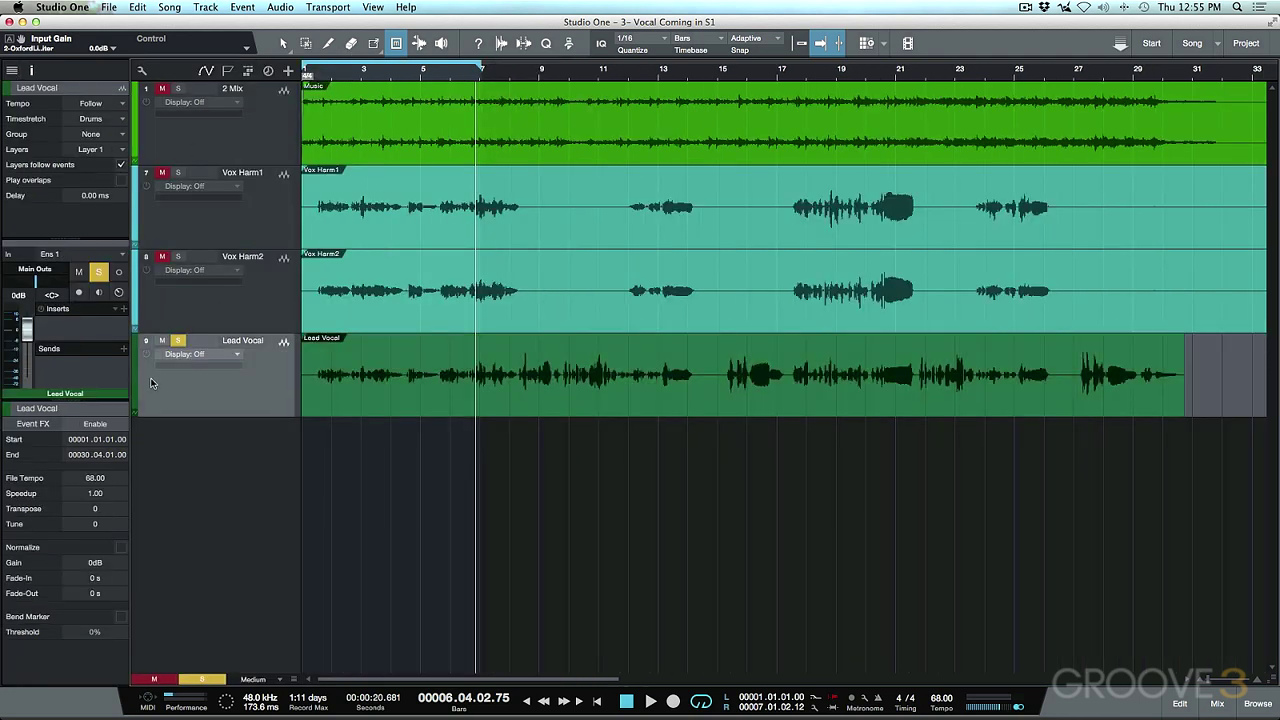
left_click(133, 383)
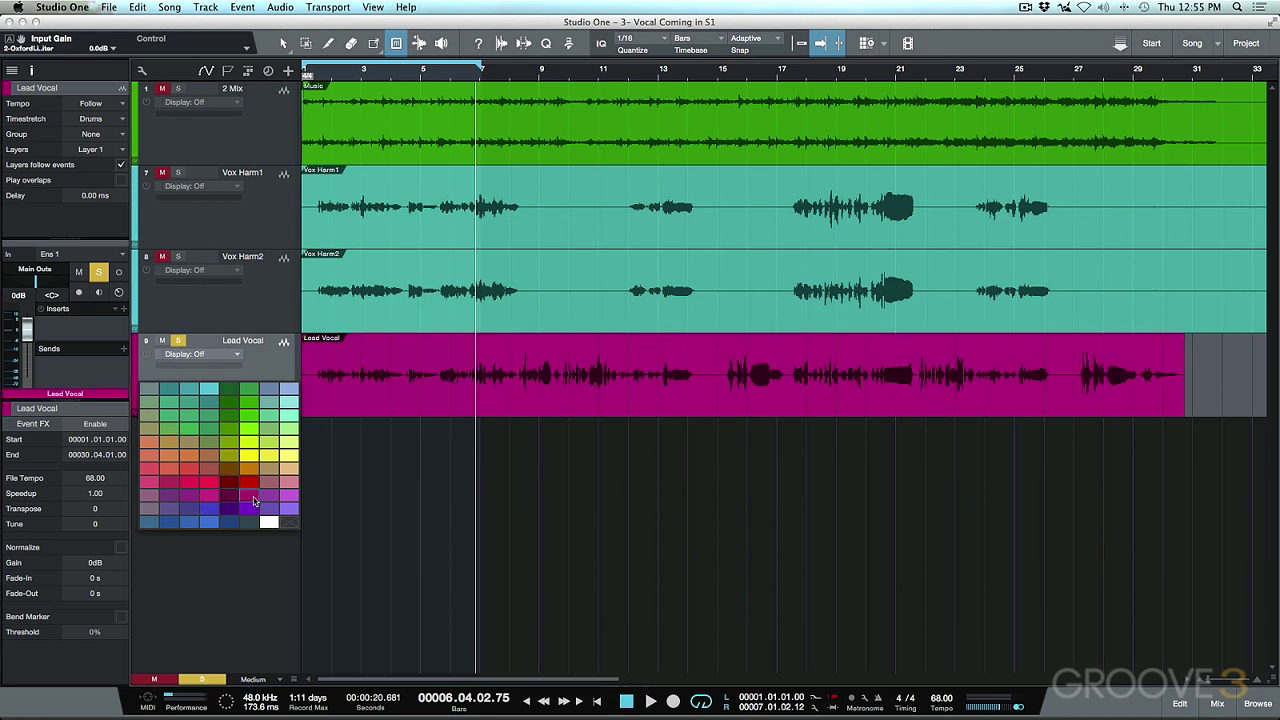
left_click(254, 500)
left_click_drag(258, 398, 273, 188)
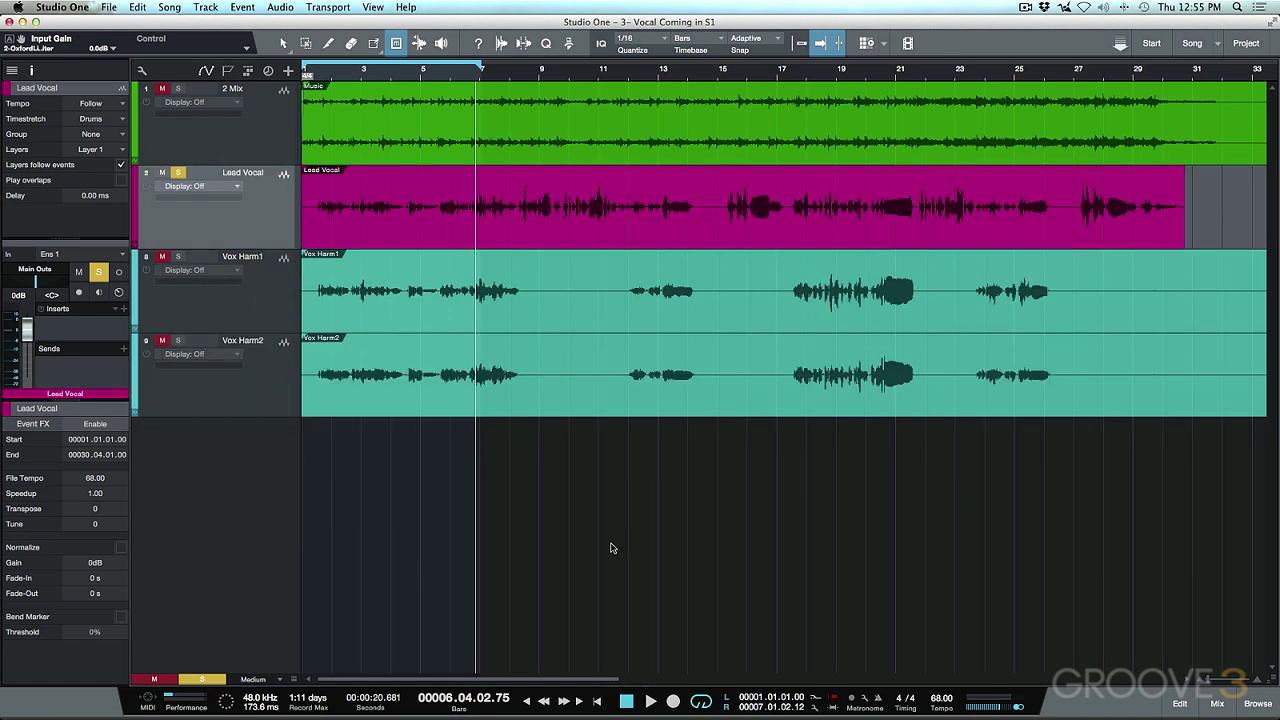
Step: Switch back to the Arrow tool, and select and deselect the bounced Lead Vocal event
key("1")
left_click(570, 236)
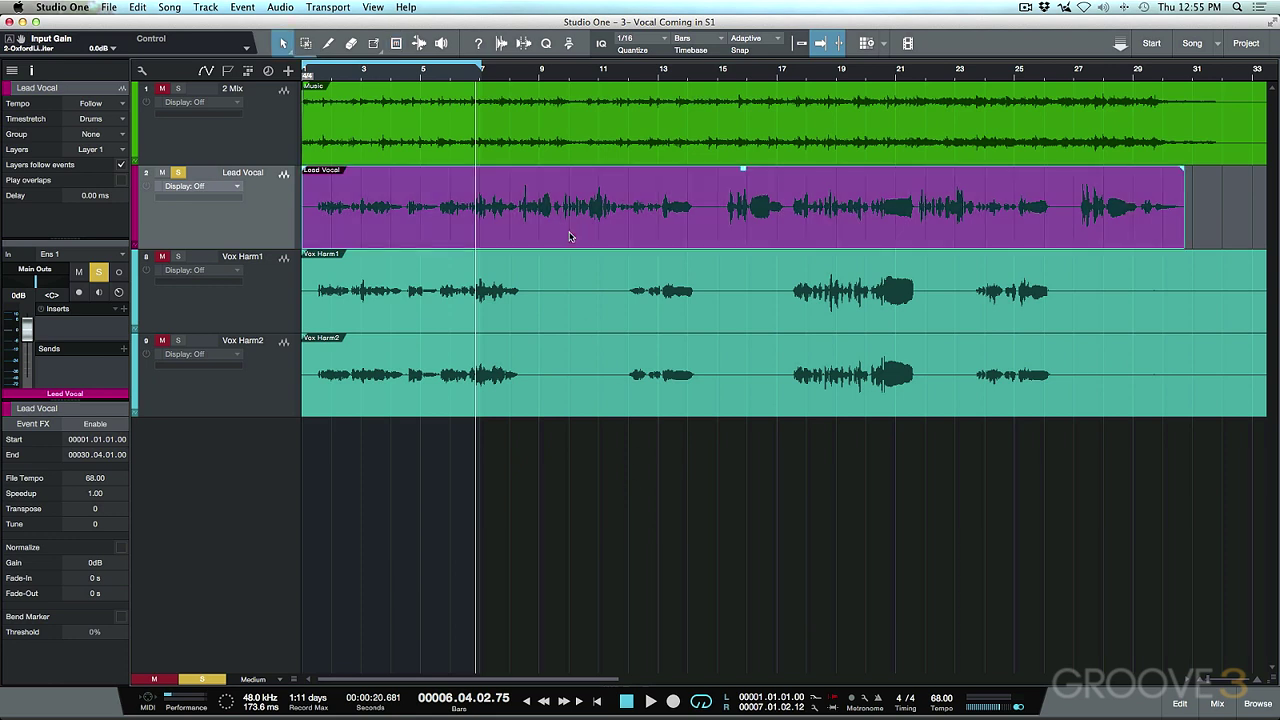
left_click(690, 539)
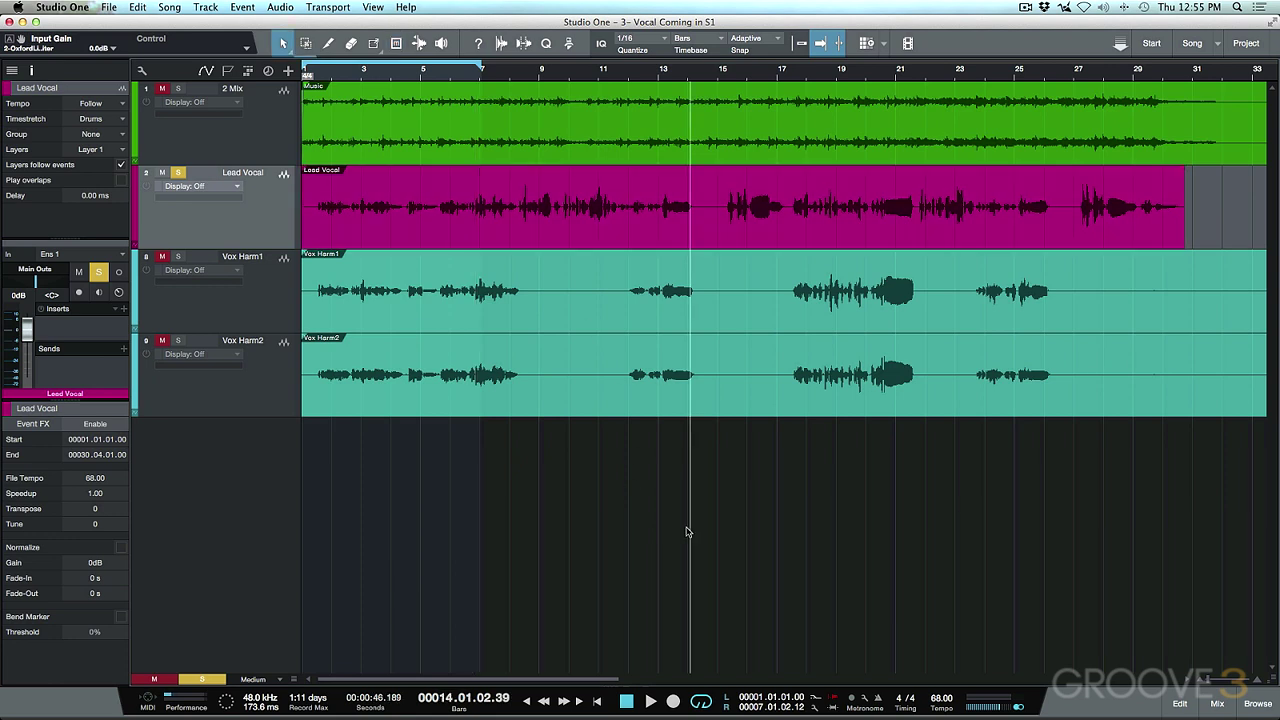